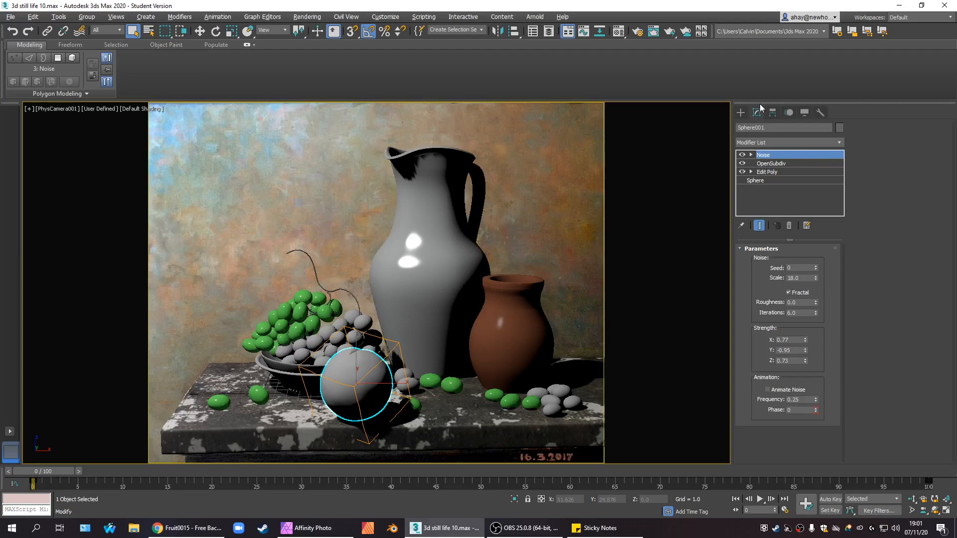
Name an unused material slot Peach in the Material Editor and change its type to Physical Material.
key(m)
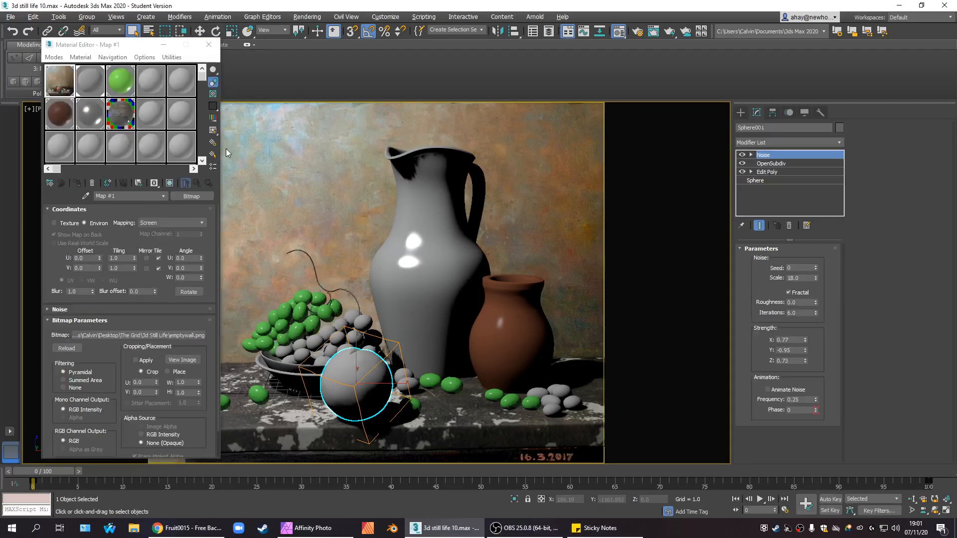
click(212, 144)
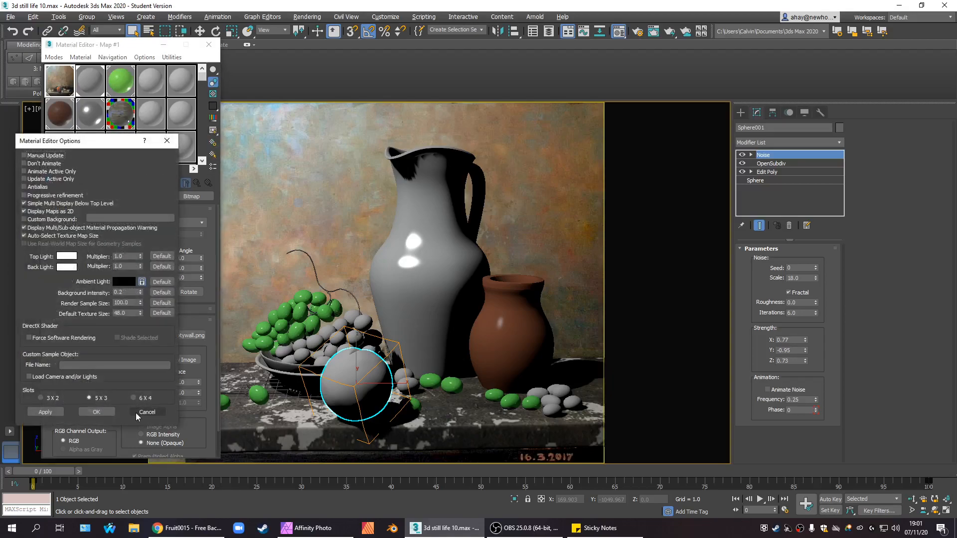
click(149, 413)
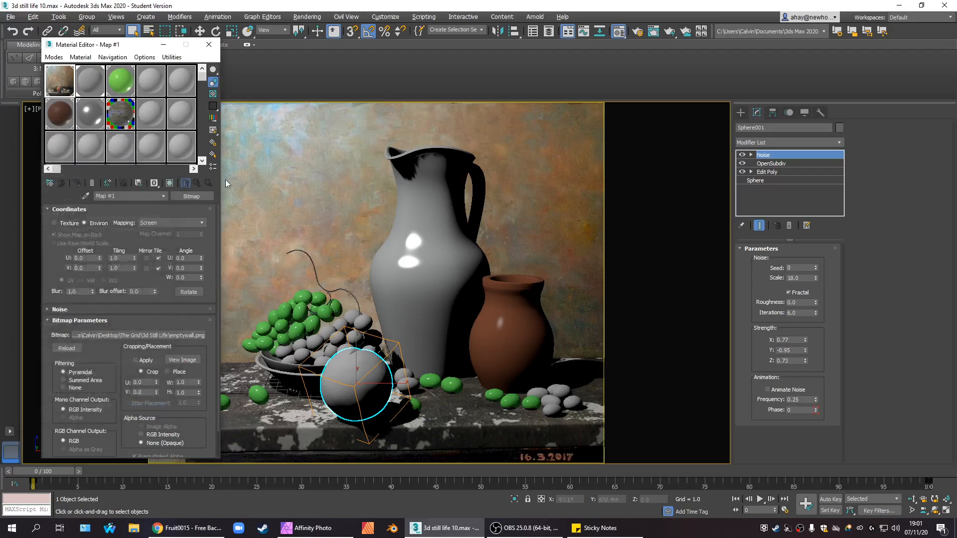
click(151, 81)
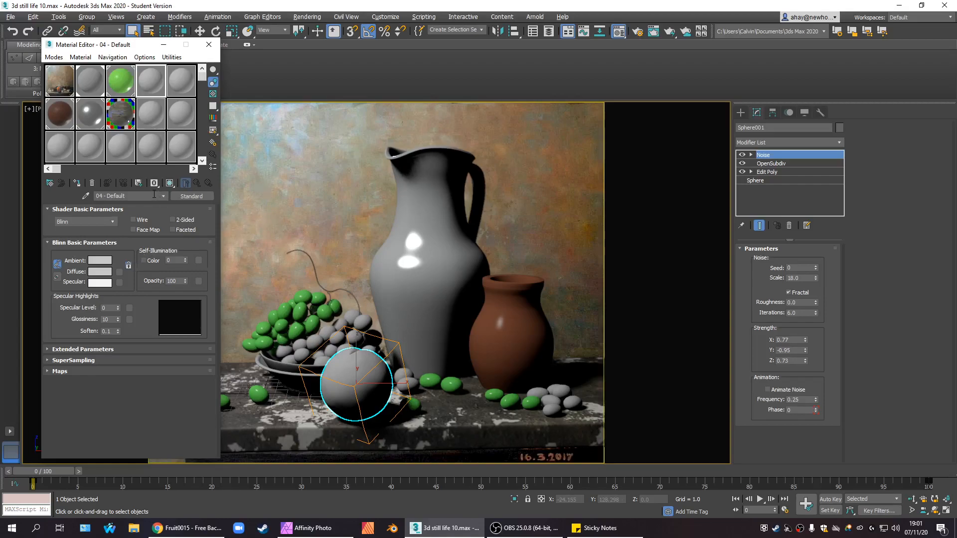
text(Pras)
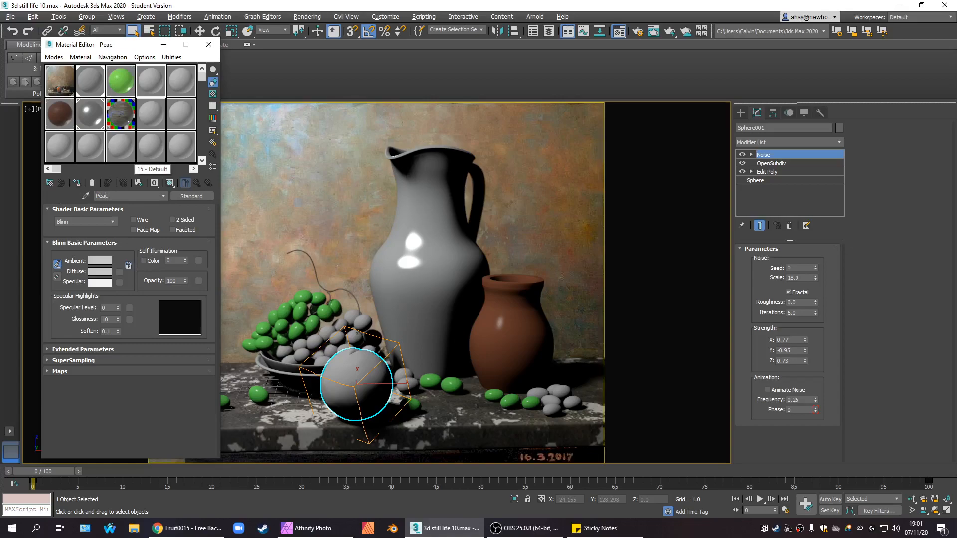
click(192, 196)
click(443, 285)
click(573, 396)
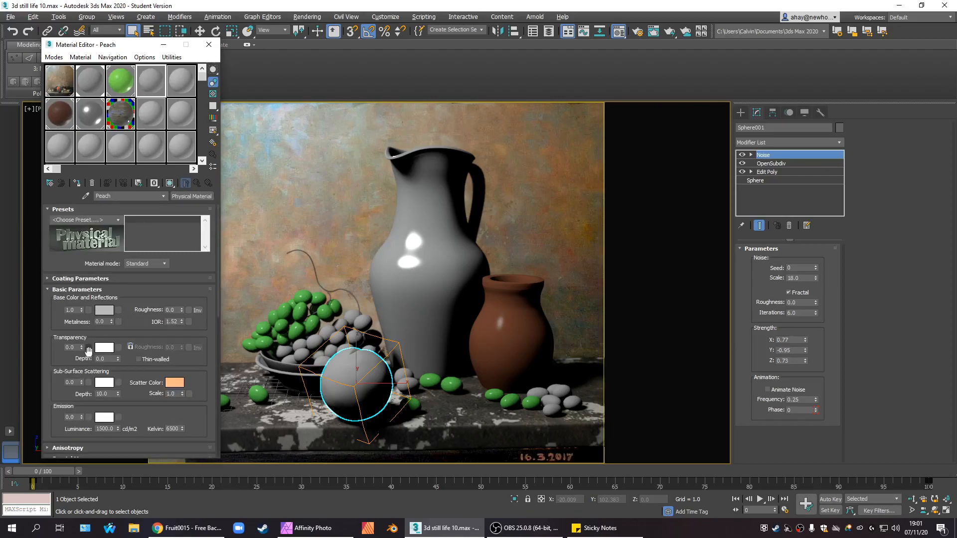
Add a Checker map to the Peach material's base color, display it in the viewport and assign the material to the selected sphere.
click(120, 311)
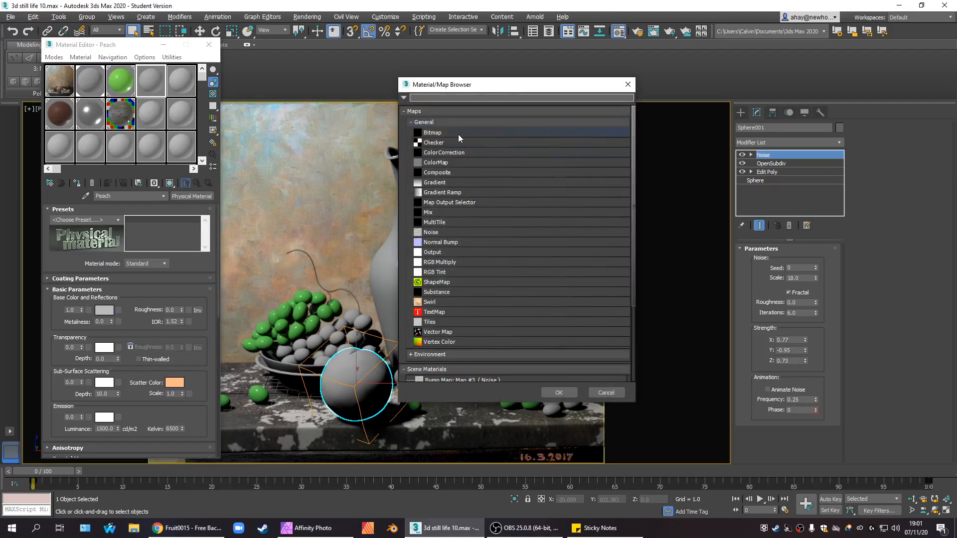
click(441, 142)
click(559, 392)
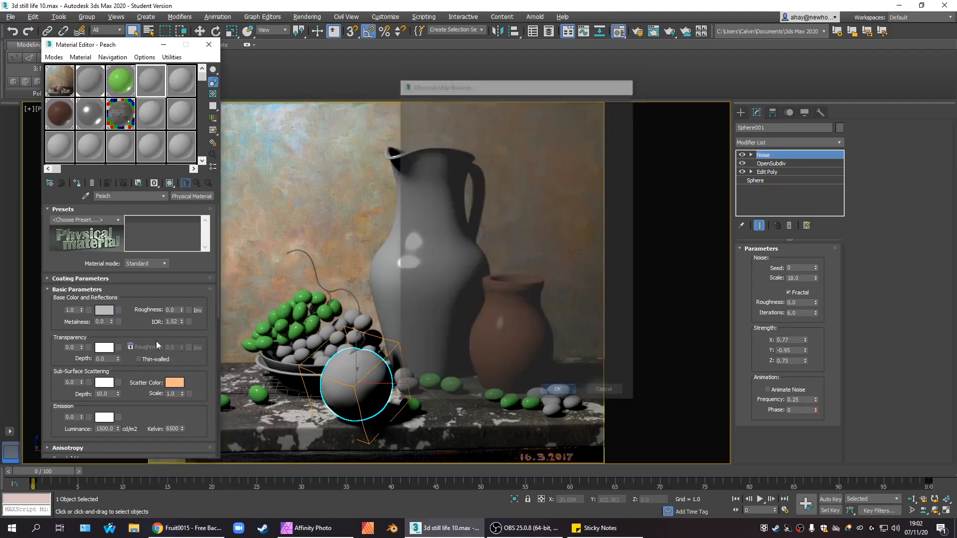
click(171, 184)
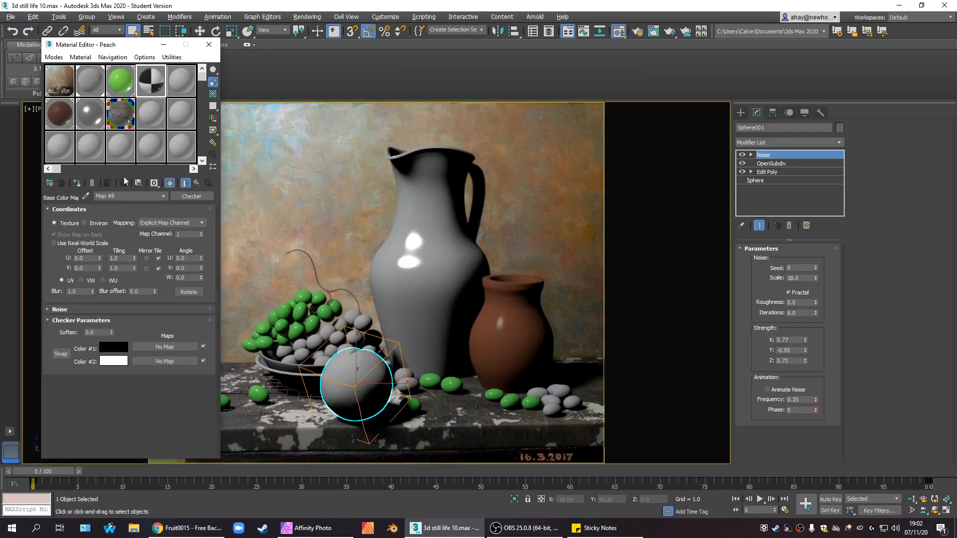
click(77, 184)
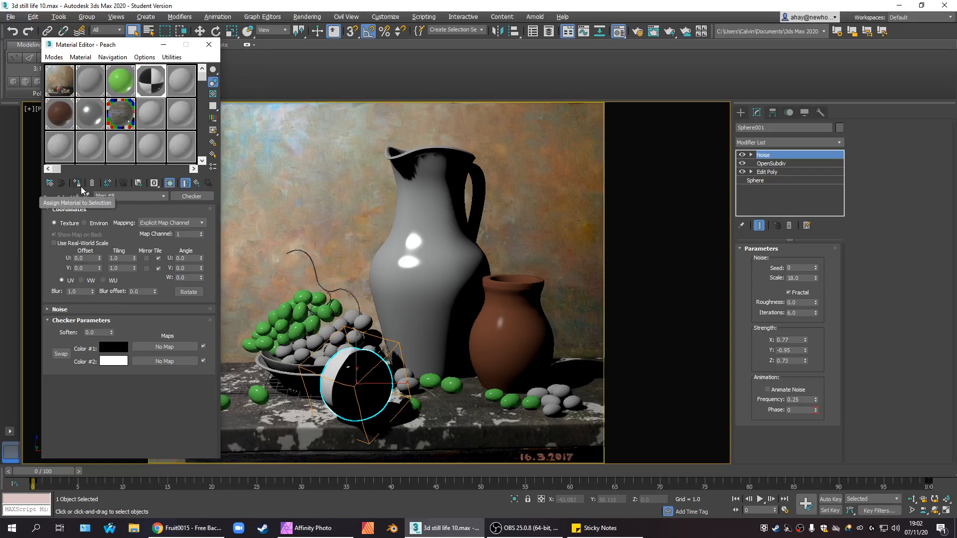
Set the Checker map's U and V tiling to 2.0.
double_click(127, 259)
text(2)
key(Return)
key(Tab)
text(2)
key(Return)
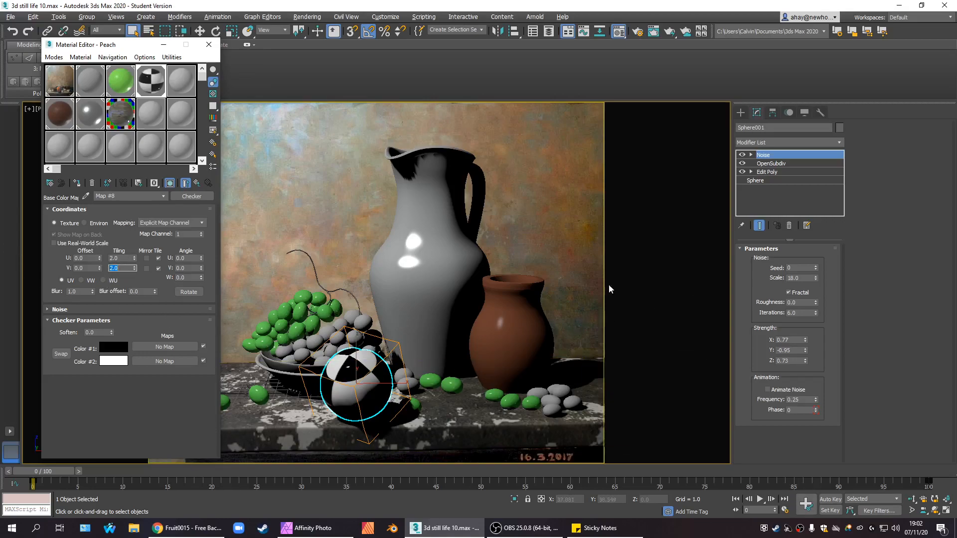
Add a UVW Map modifier to the sphere with Cylindrical mapping and set the mapping height to 5.773.
click(810, 143)
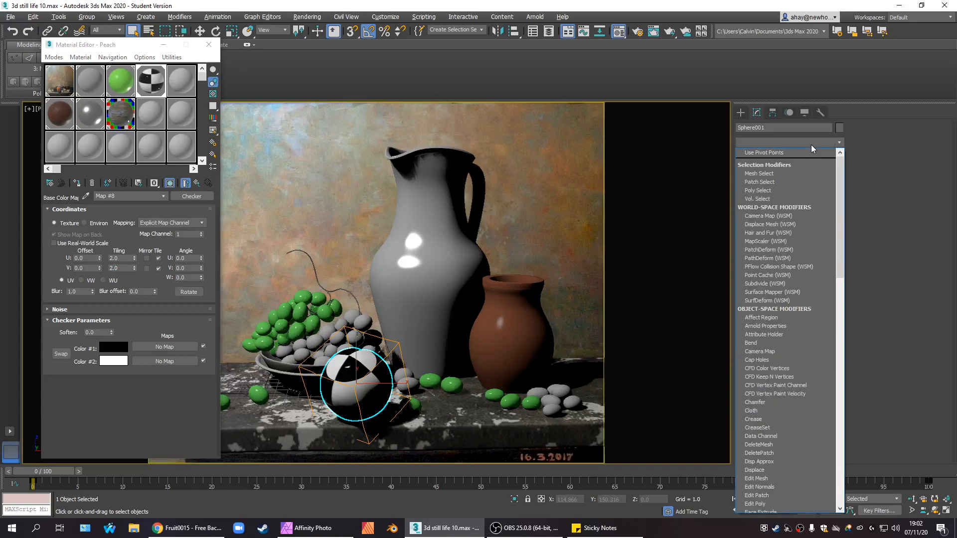
key(u)
key(u)
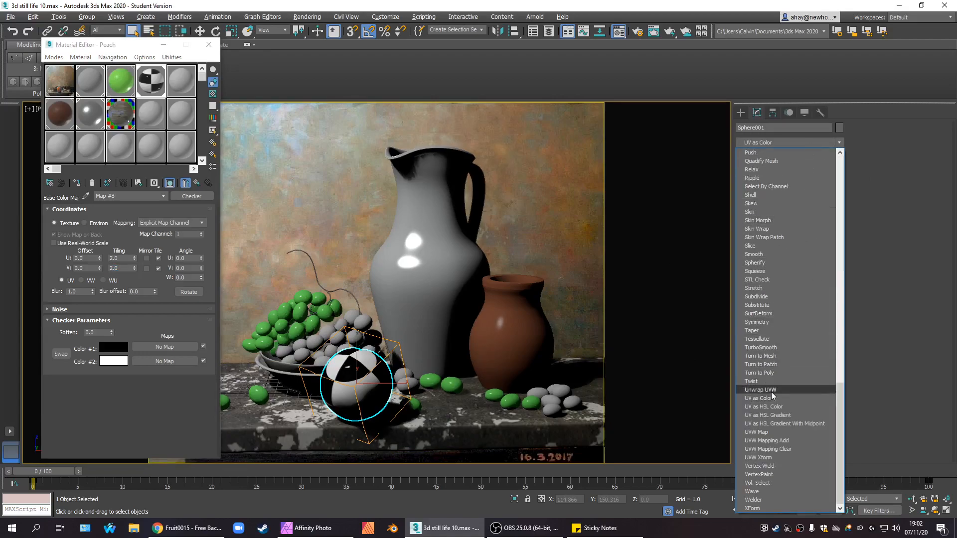
click(761, 433)
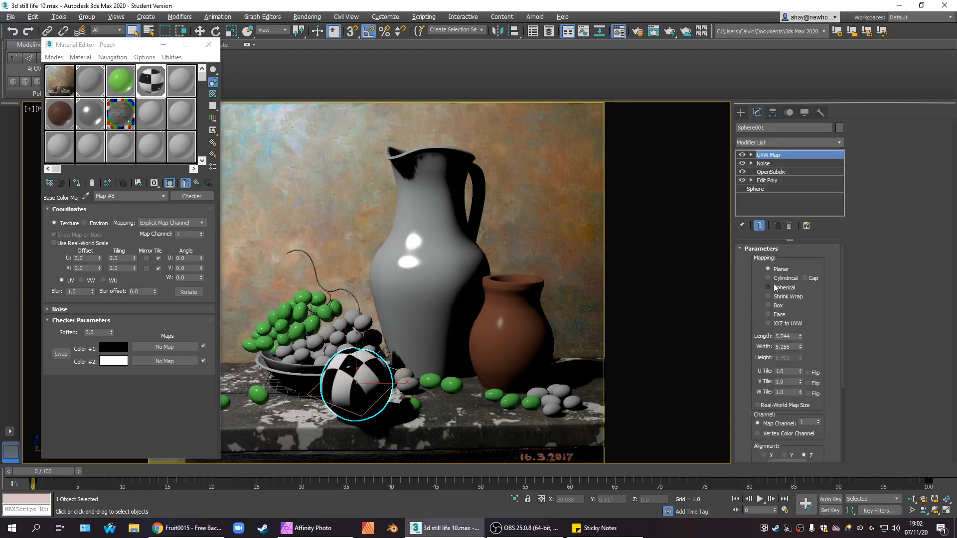
click(770, 305)
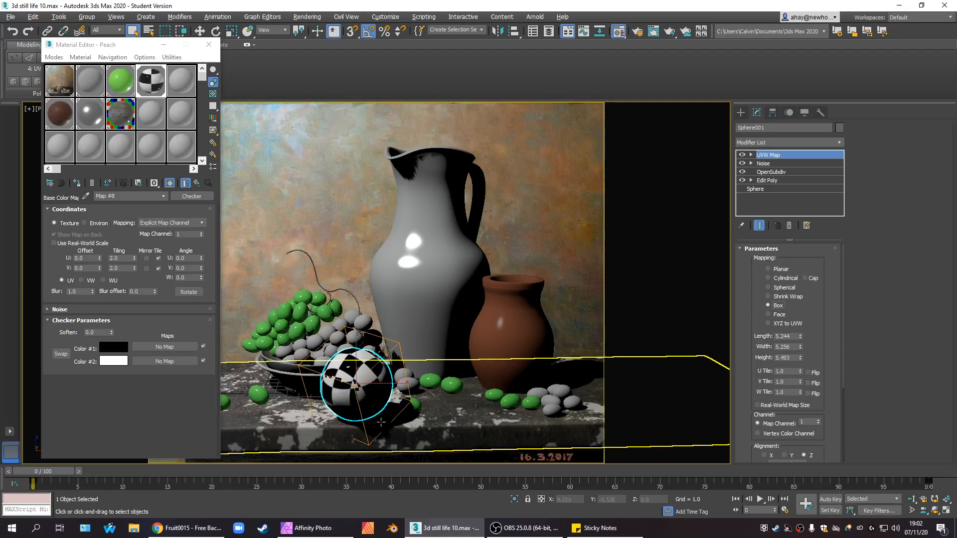
click(780, 270)
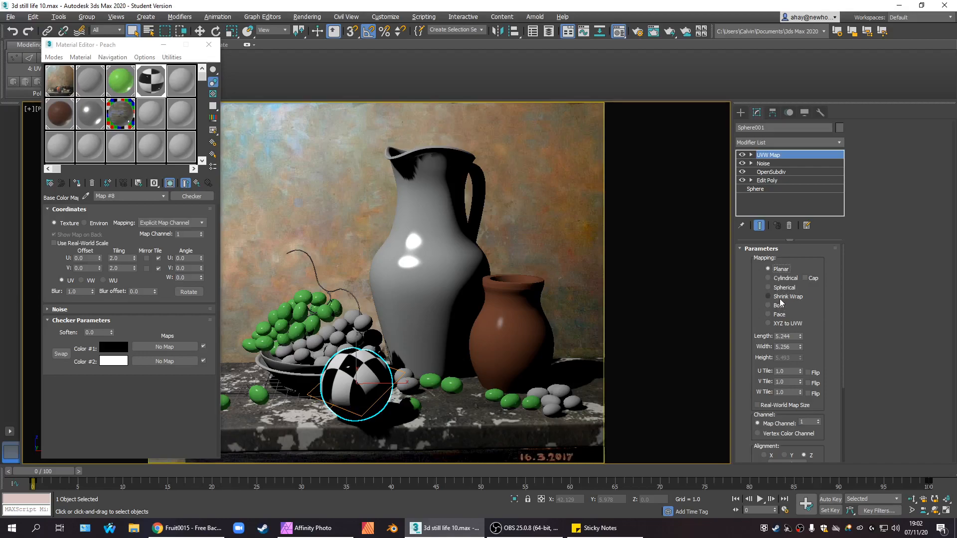
click(785, 278)
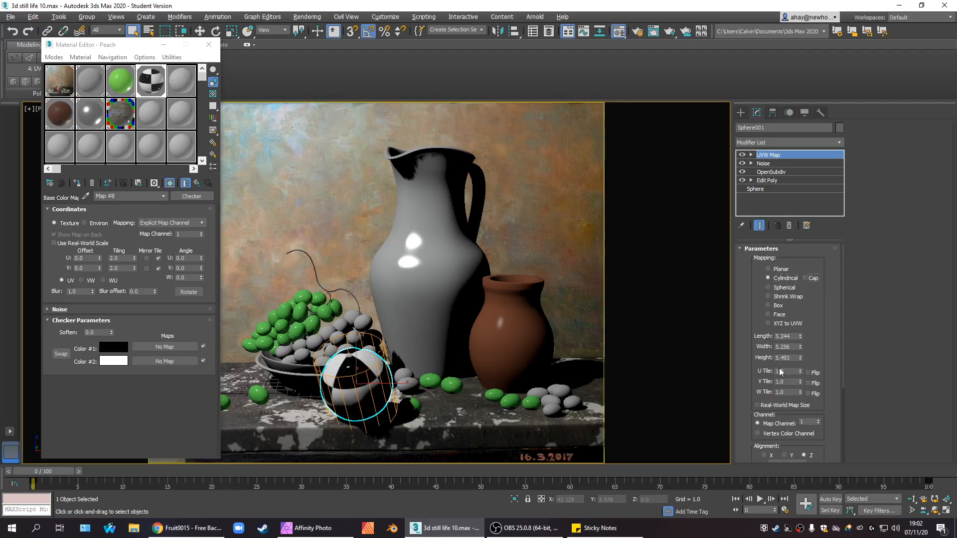
click(800, 357)
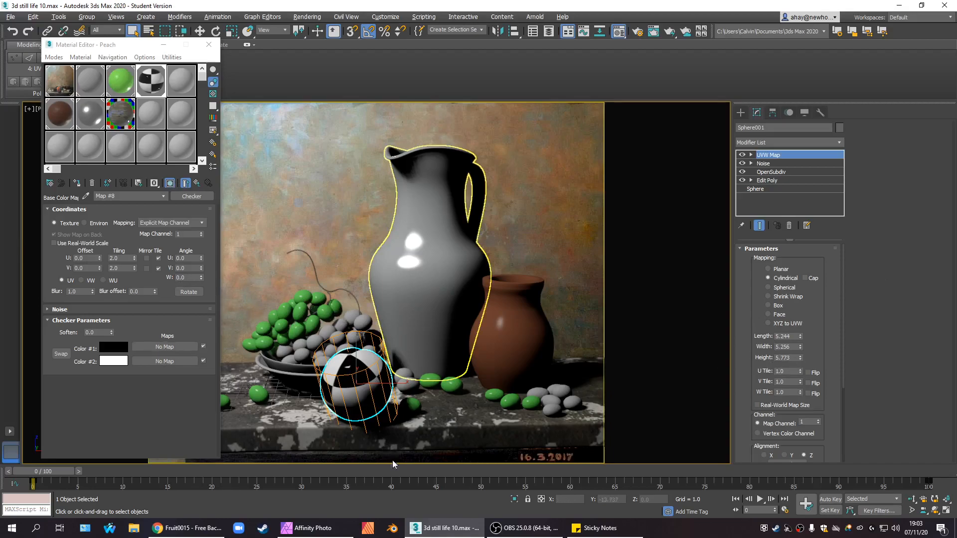
Switch to Chrome and examine the Fruit0015 peach texture images on textures.com.
click(185, 528)
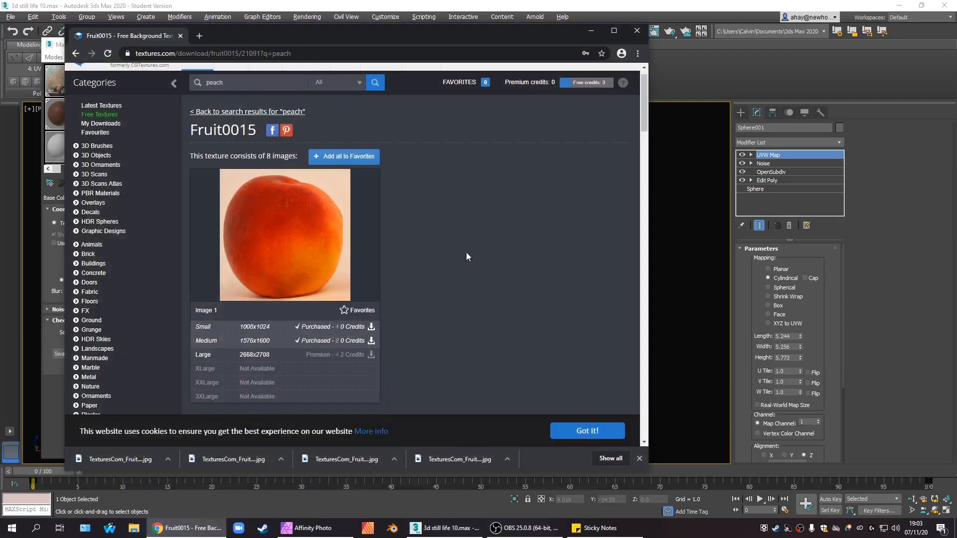
scroll(441, 240, down, 15)
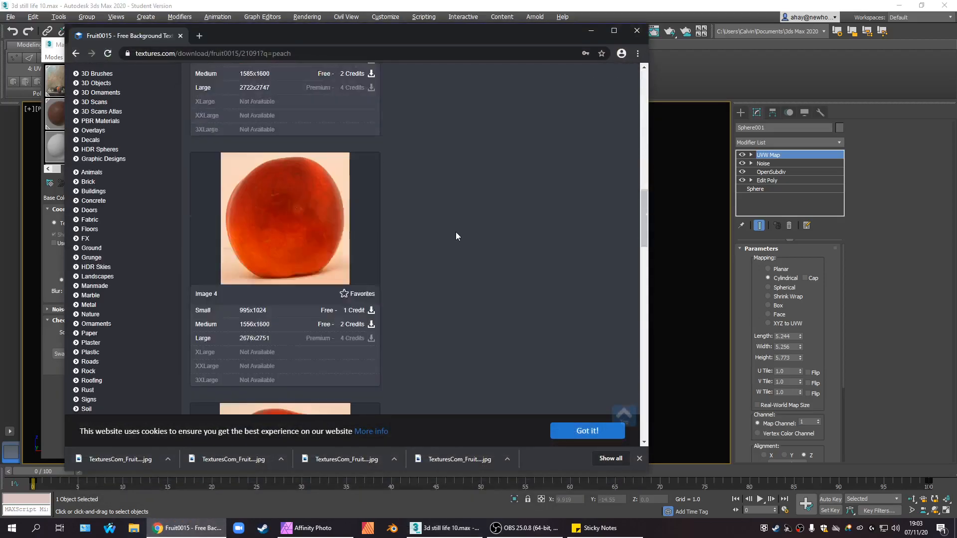
scroll(456, 232, up, 15)
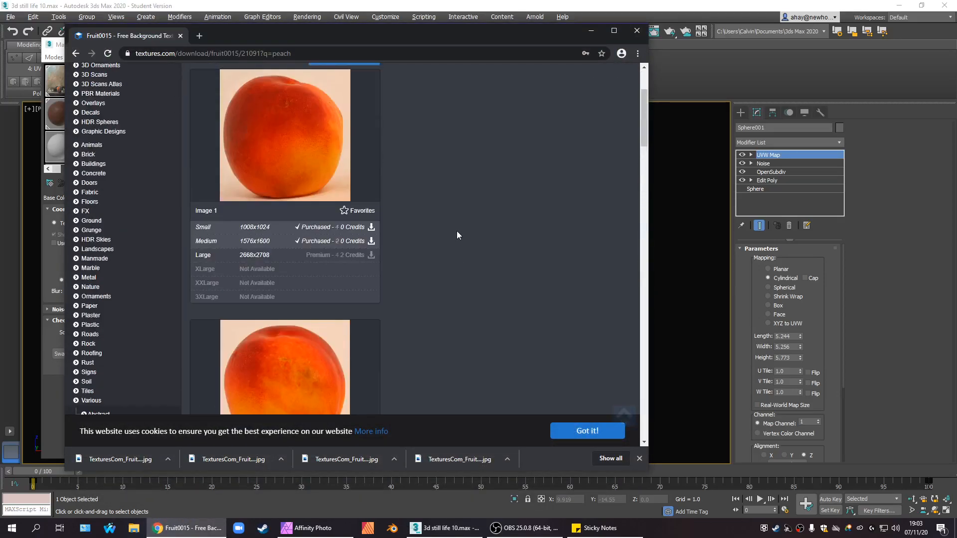
scroll(491, 218, up, 1)
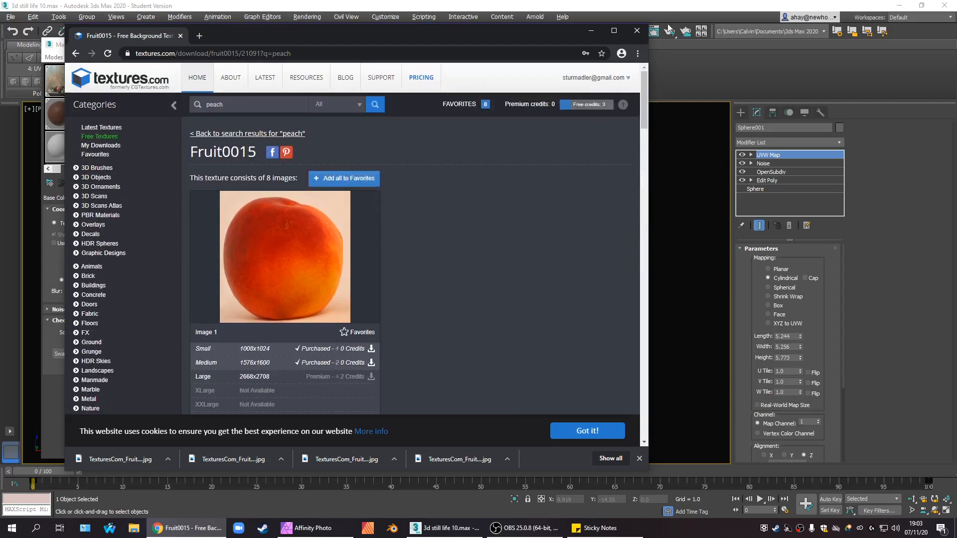
click(592, 31)
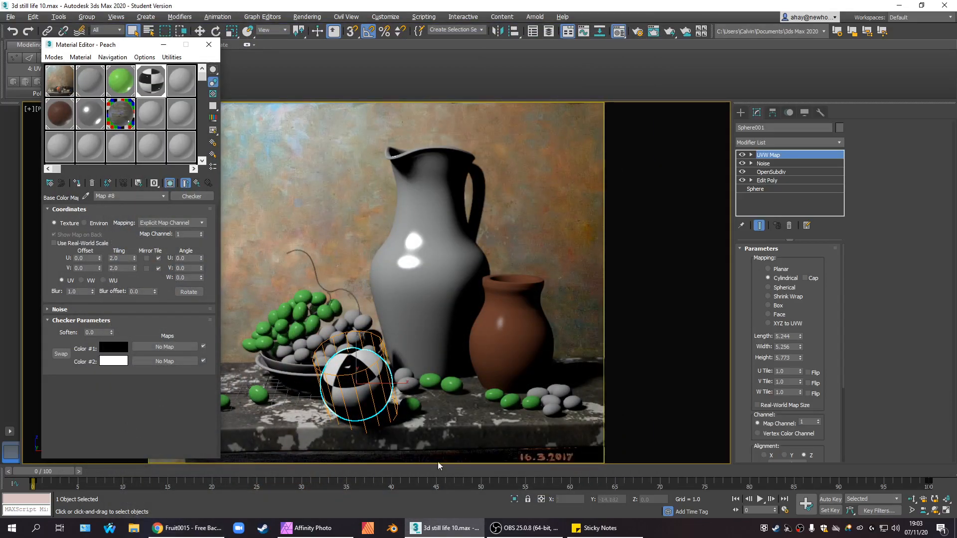
Switch to Affinity Photo, create a 3000 x 3000 px document from the CD Cover Digital Release preset and add a new pixel layer.
click(291, 530)
click(33, 9)
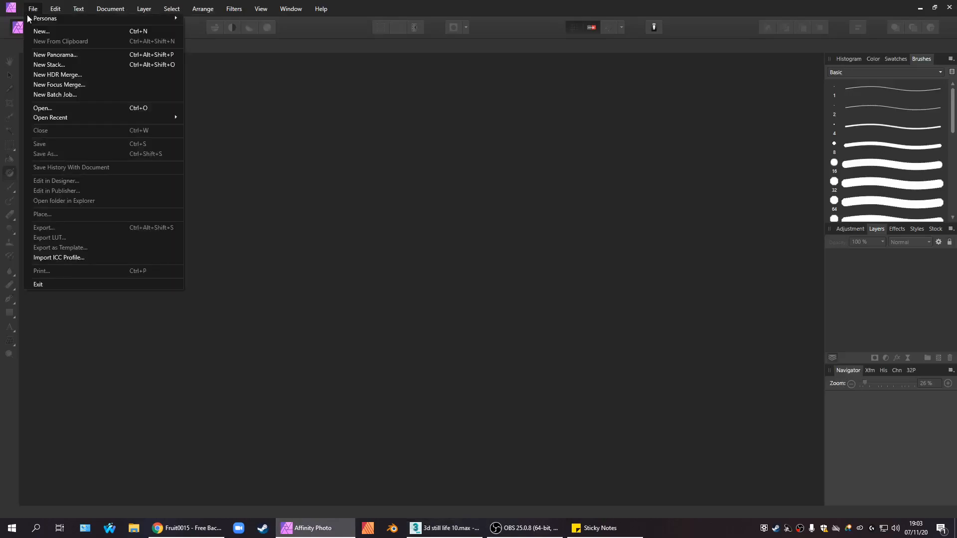
click(46, 27)
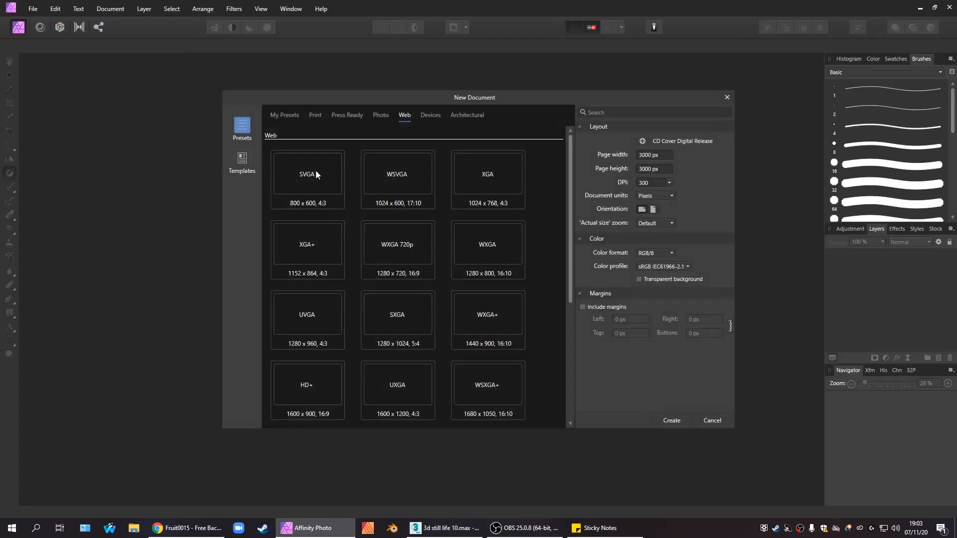
scroll(466, 321, down, 3)
click(415, 334)
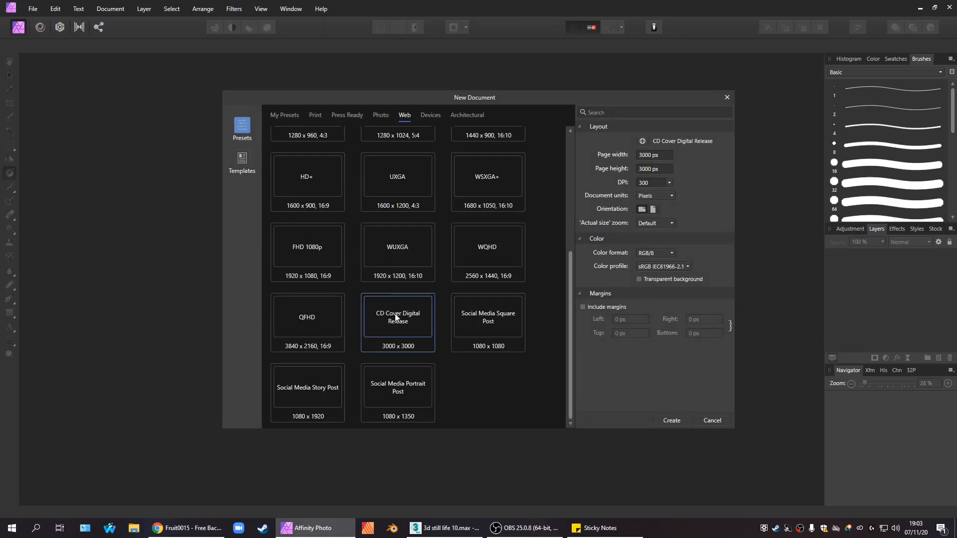
click(673, 421)
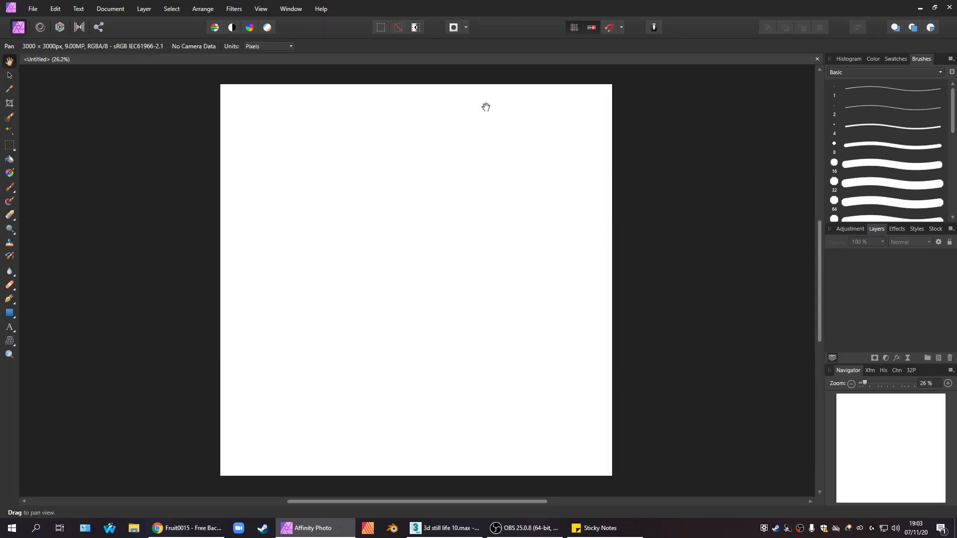
click(146, 6)
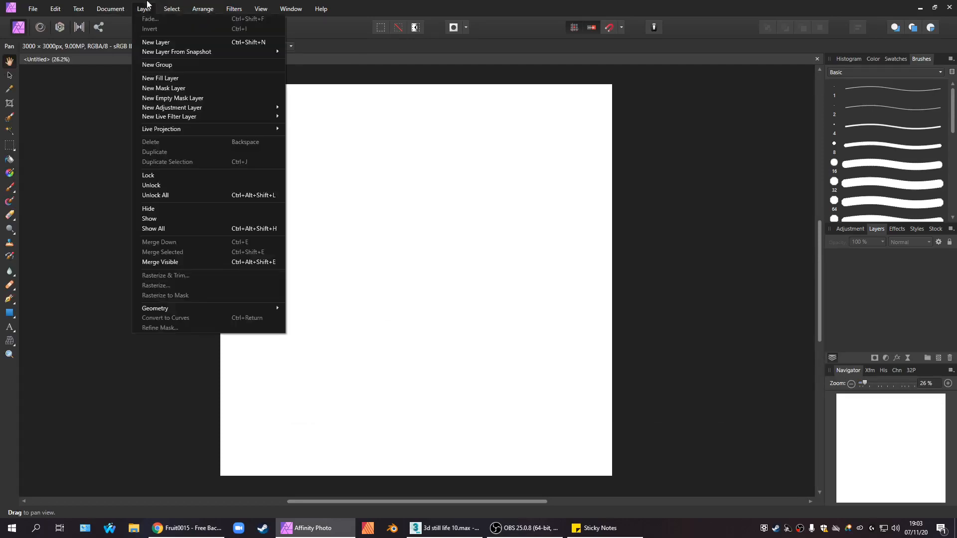
click(160, 42)
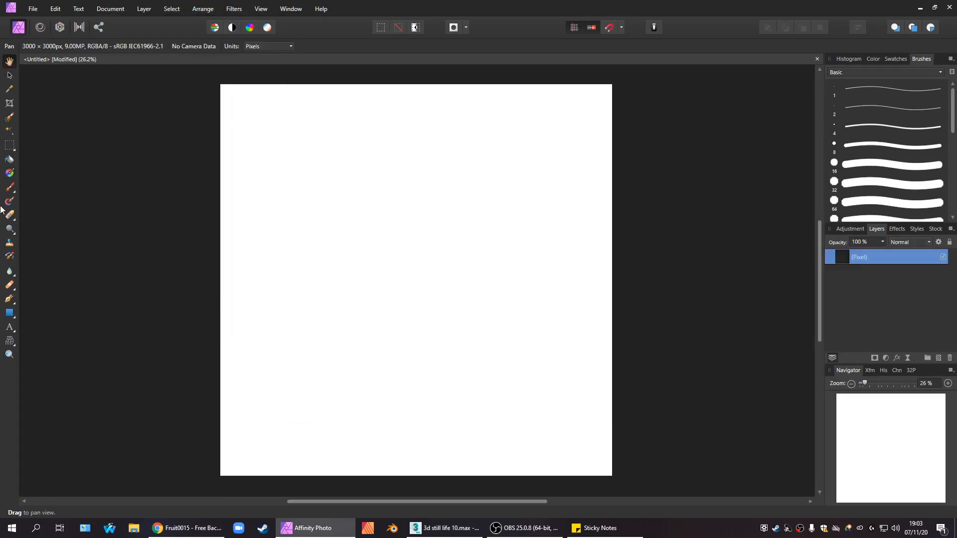
click(12, 149)
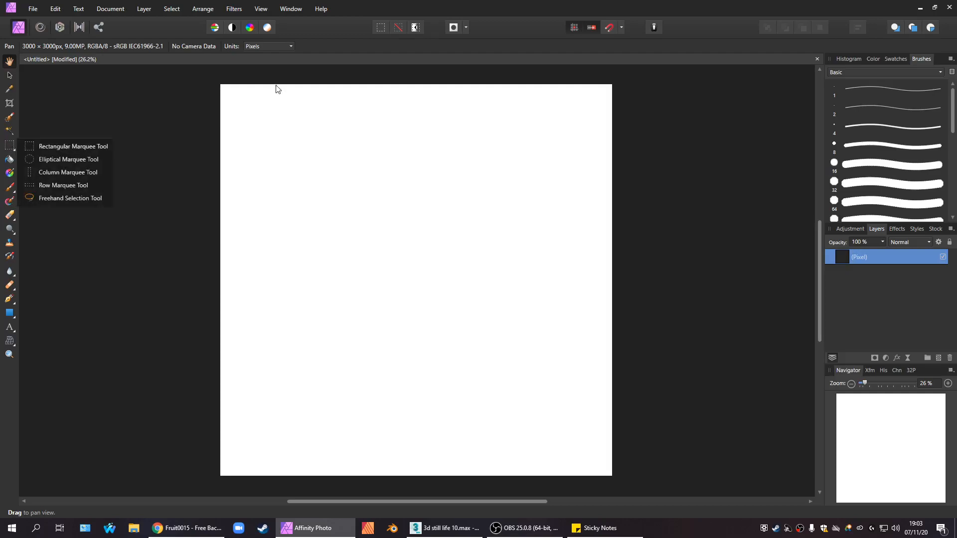
click(86, 144)
drag(631, 475, 173, 89)
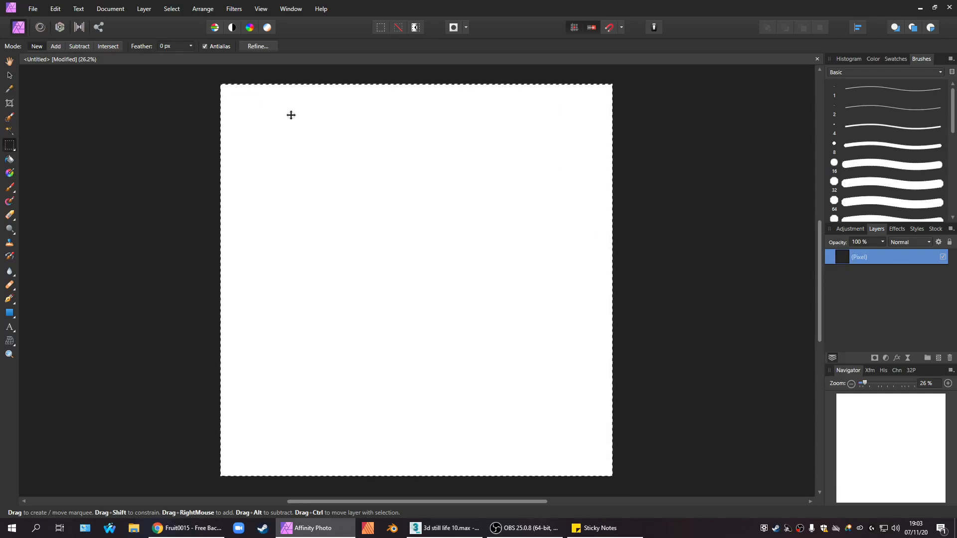
click(158, 129)
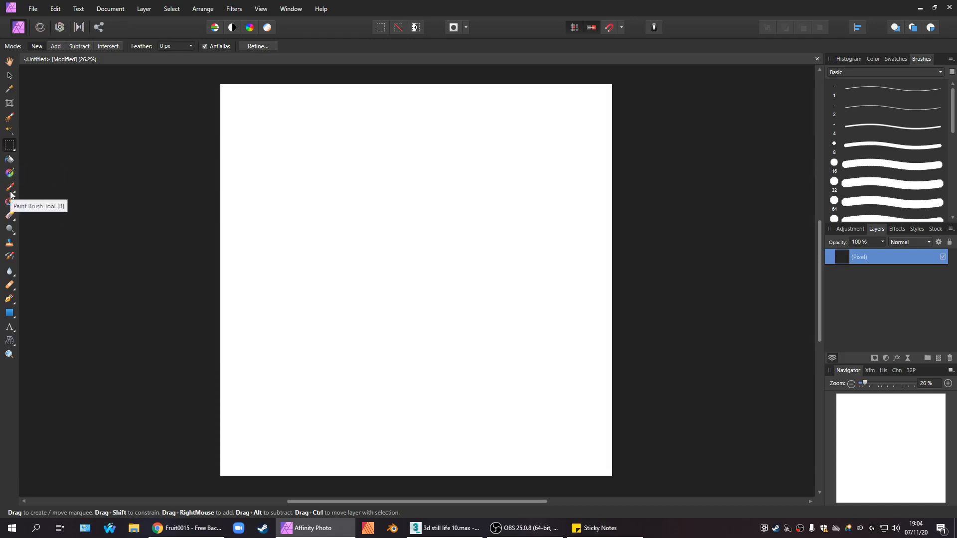
Fill the pixel layer with a linear gradient running horizontally across the full canvas, from white to black.
click(9, 173)
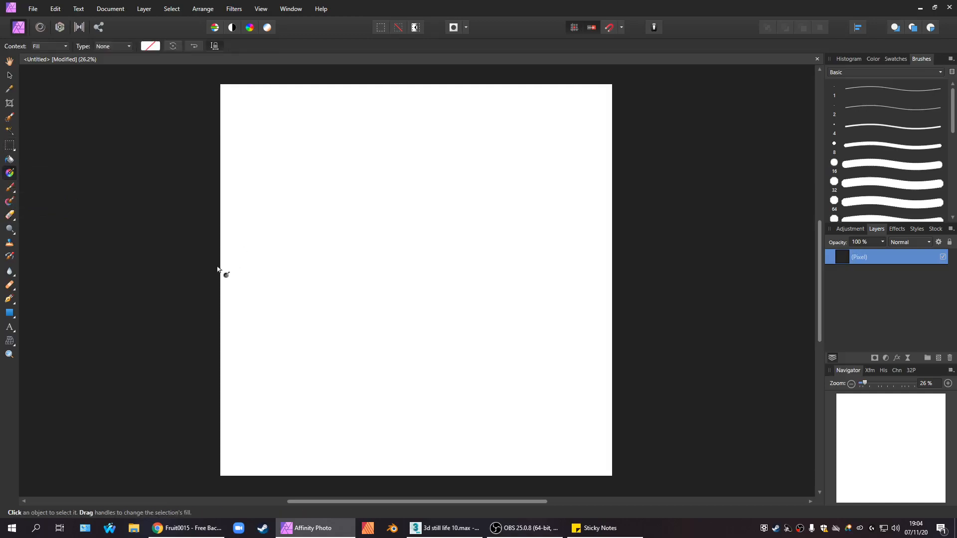
drag(221, 265, 608, 268)
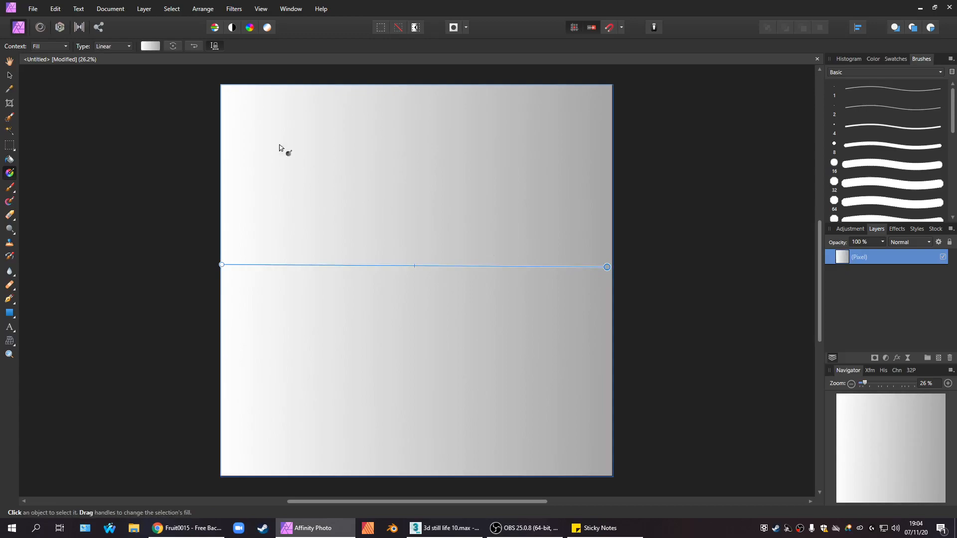
click(157, 46)
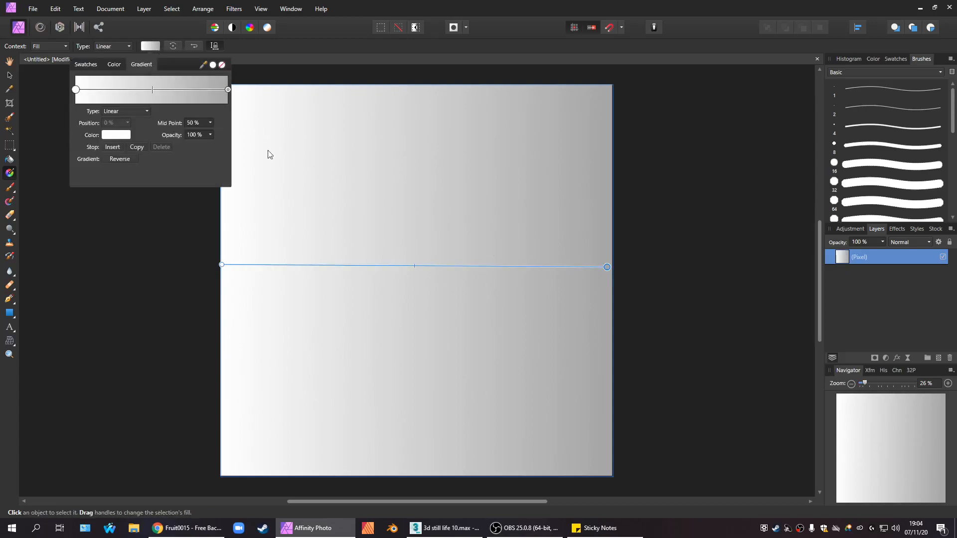
click(228, 90)
click(118, 134)
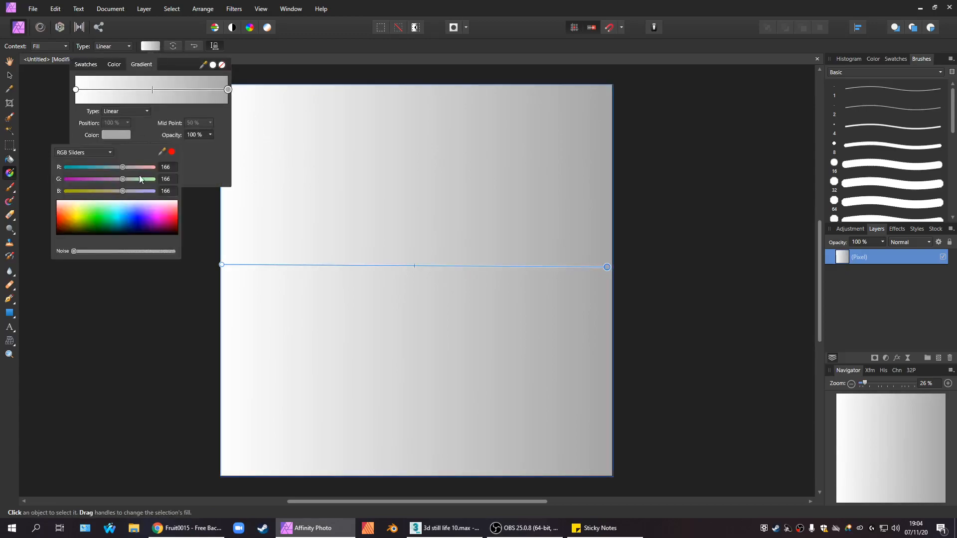
click(127, 228)
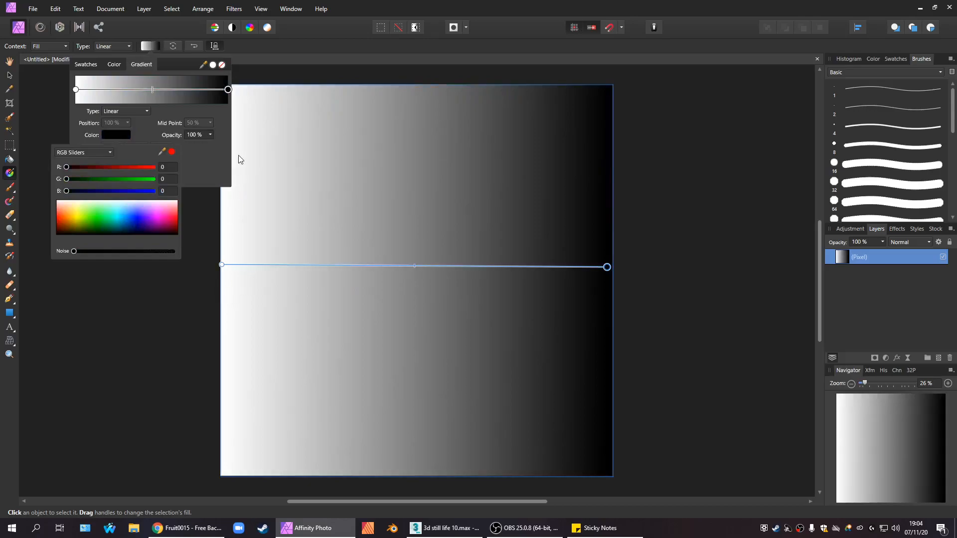
click(298, 71)
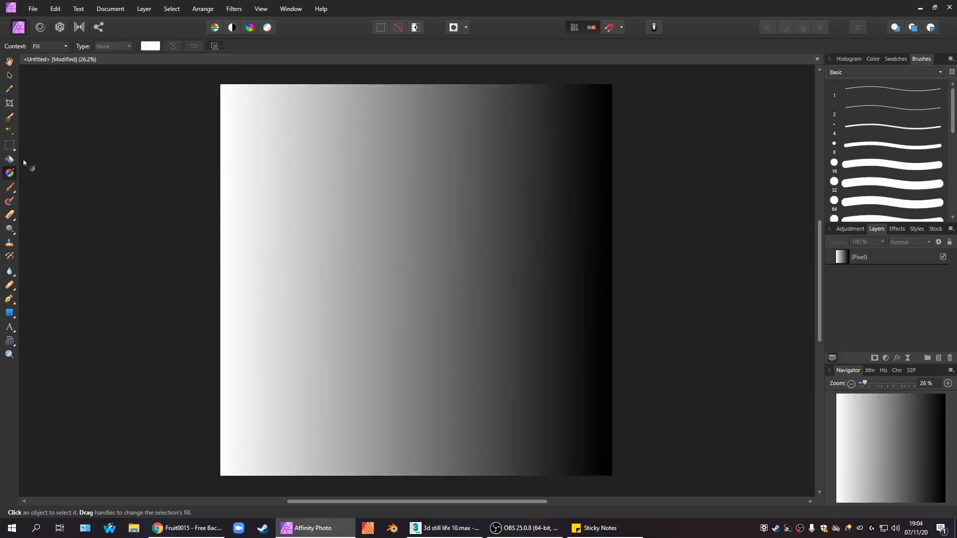
Select a thin full-width horizontal strip about a third of the way down the gradient and paint it cyan (00FFF6) with the Paint Brush.
click(10, 145)
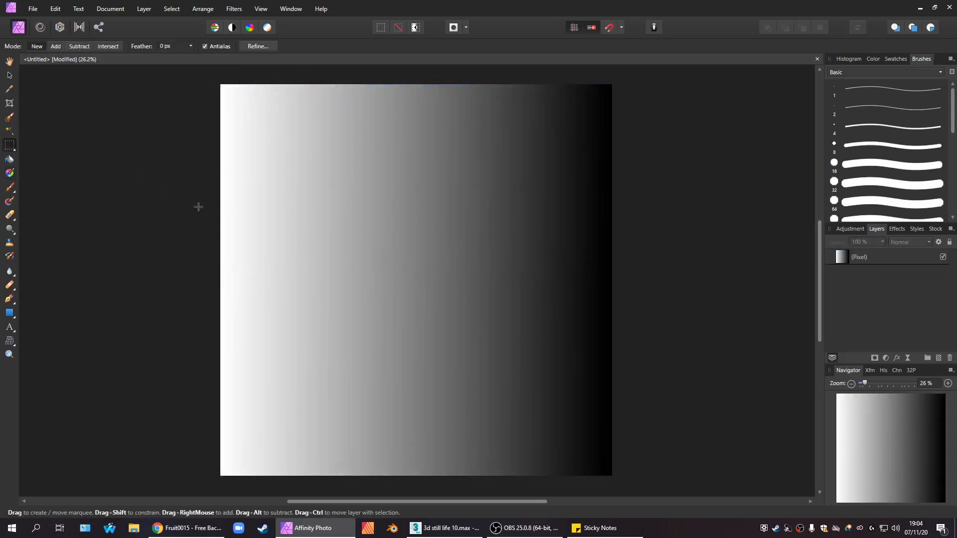
drag(218, 216, 688, 213)
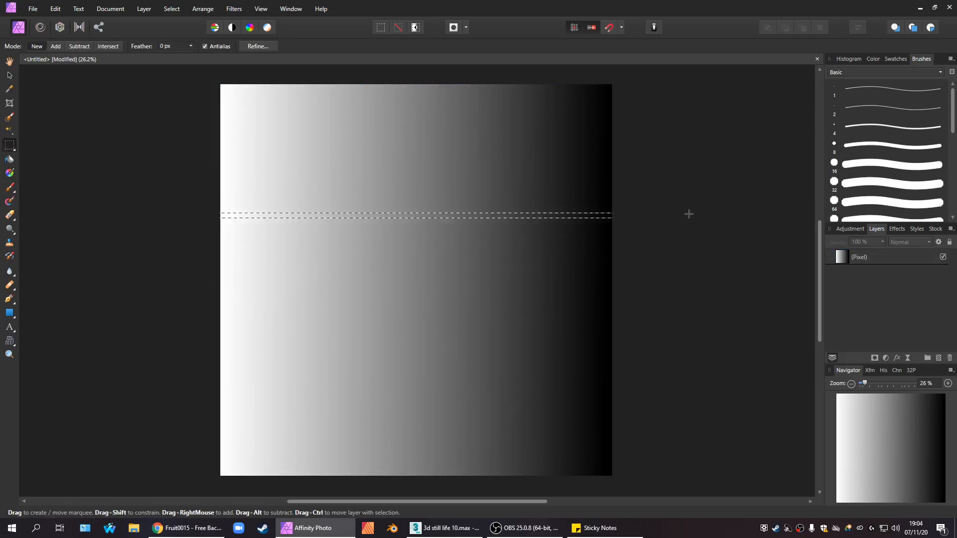
click(10, 187)
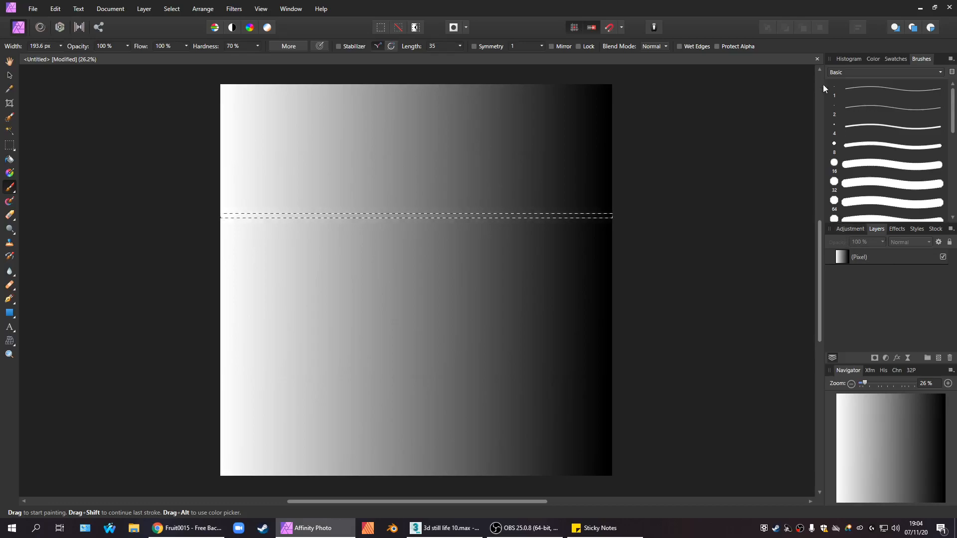
click(875, 59)
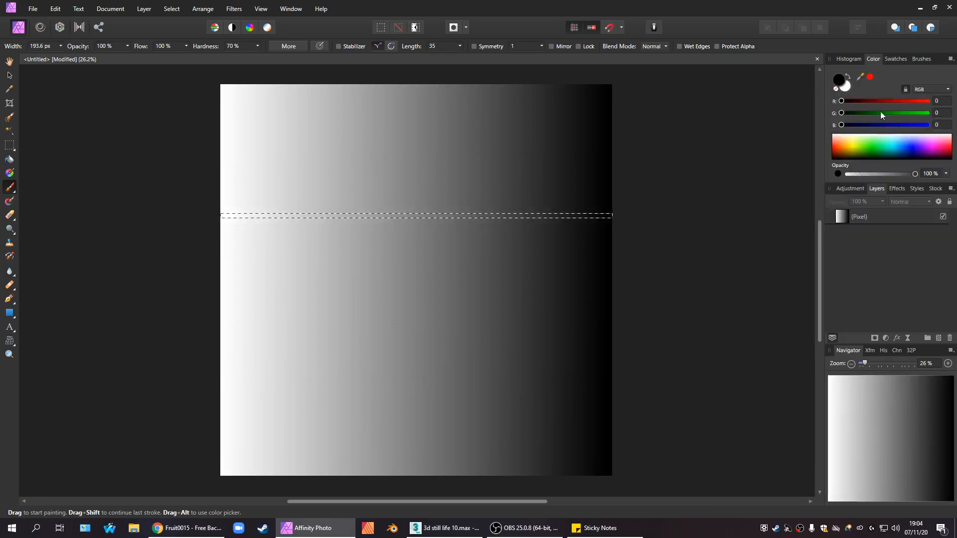
click(871, 77)
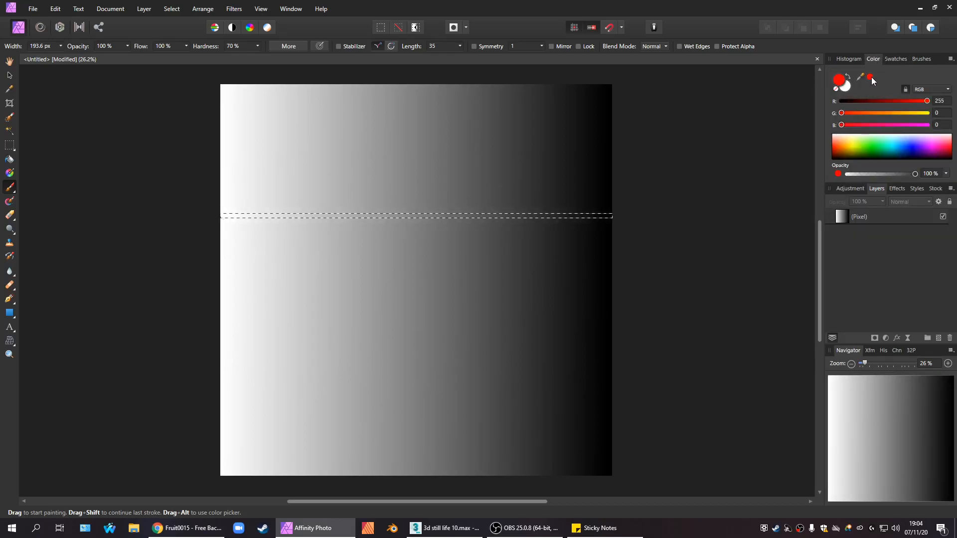
double_click(840, 80)
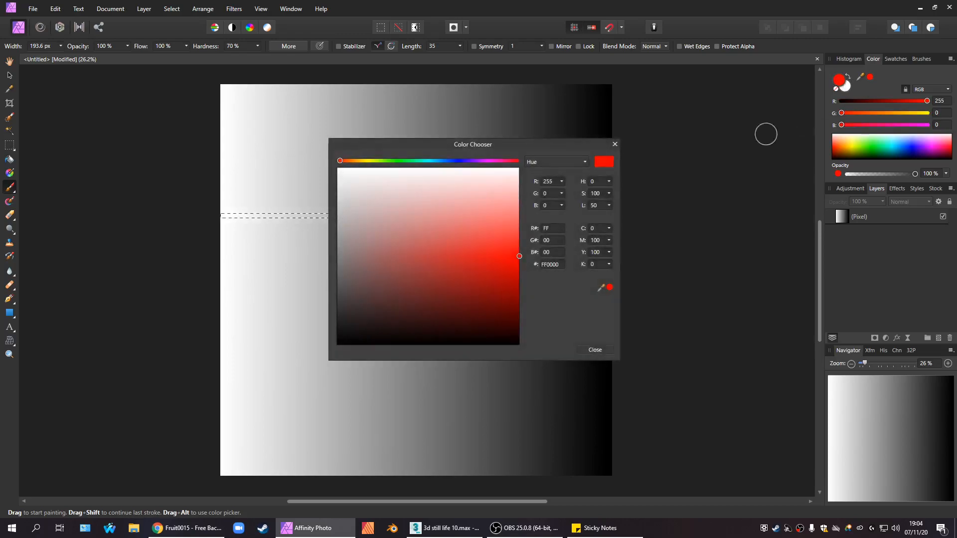
click(427, 161)
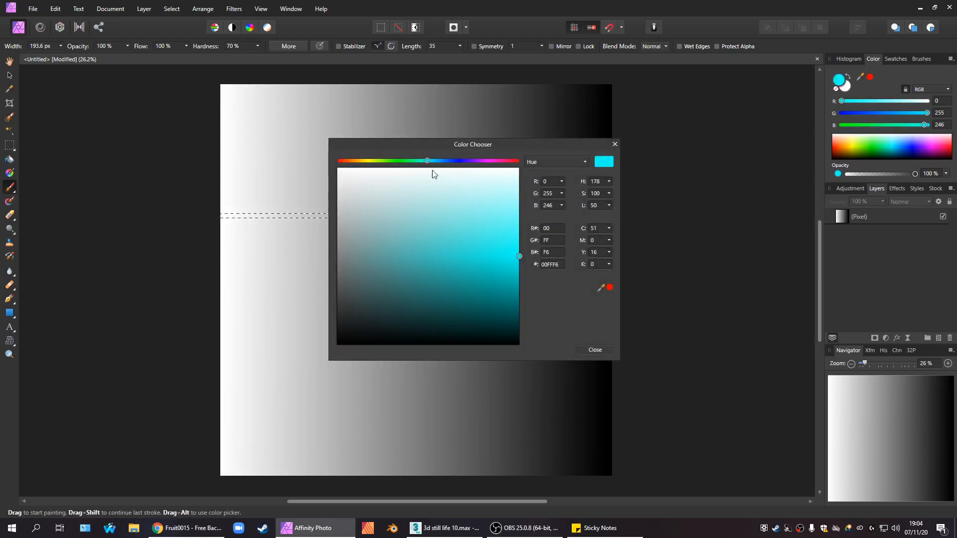
click(596, 350)
mouse_move(221, 217)
mouse_down()
mouse_move(588, 213)
mouse_move(566, 209)
mouse_up()
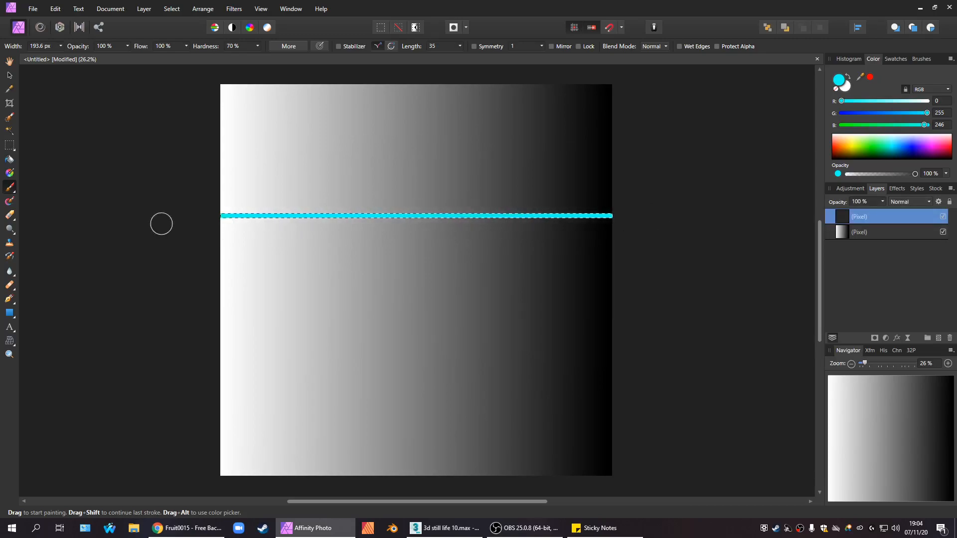
Marquee-select a second thin full-width strip below the first stripe, paint it the same cyan and clear the selection.
key(m)
mouse_move(202, 330)
mouse_down()
mouse_move(675, 353)
mouse_move(688, 336)
mouse_move(677, 338)
mouse_up()
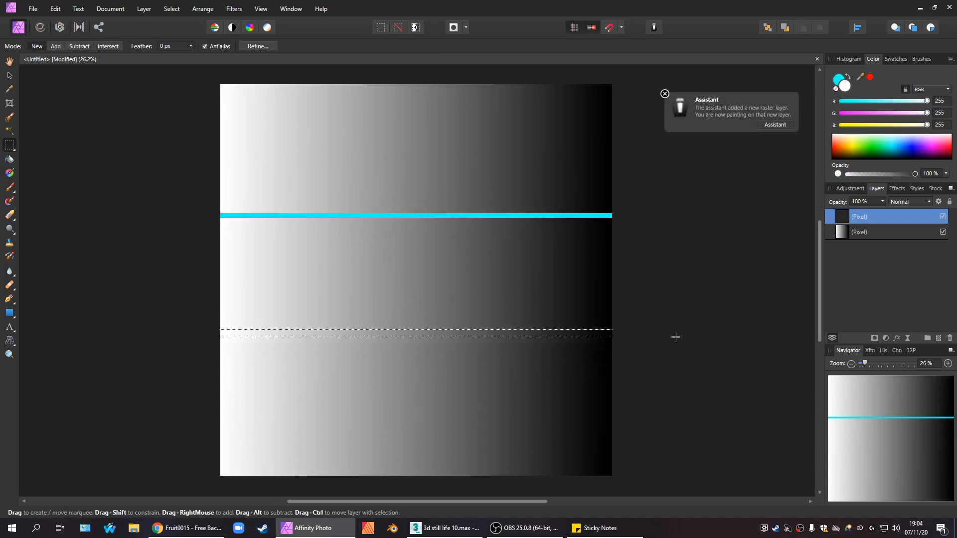
click(10, 187)
drag(249, 333, 396, 330)
mouse_move(658, 331)
mouse_down()
mouse_move(464, 340)
mouse_move(517, 335)
mouse_up()
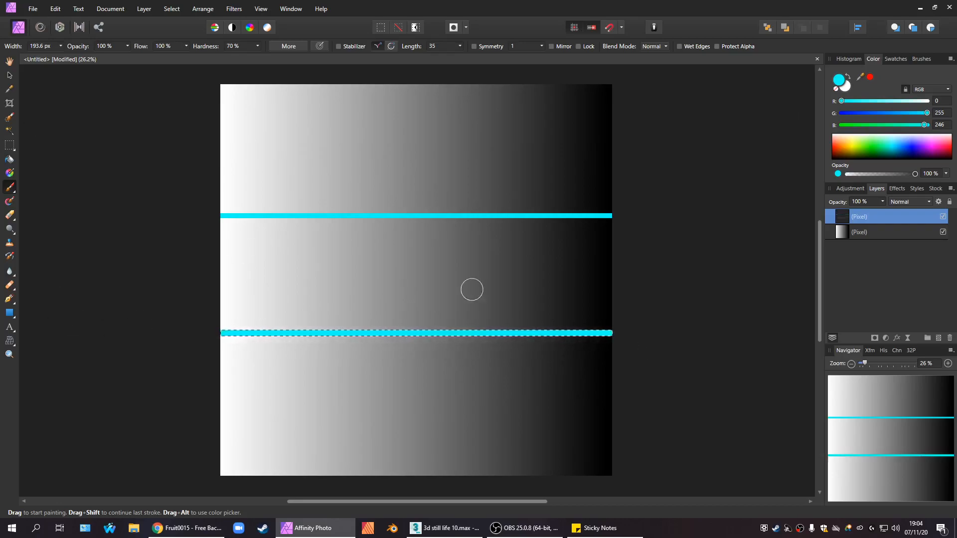
click(10, 145)
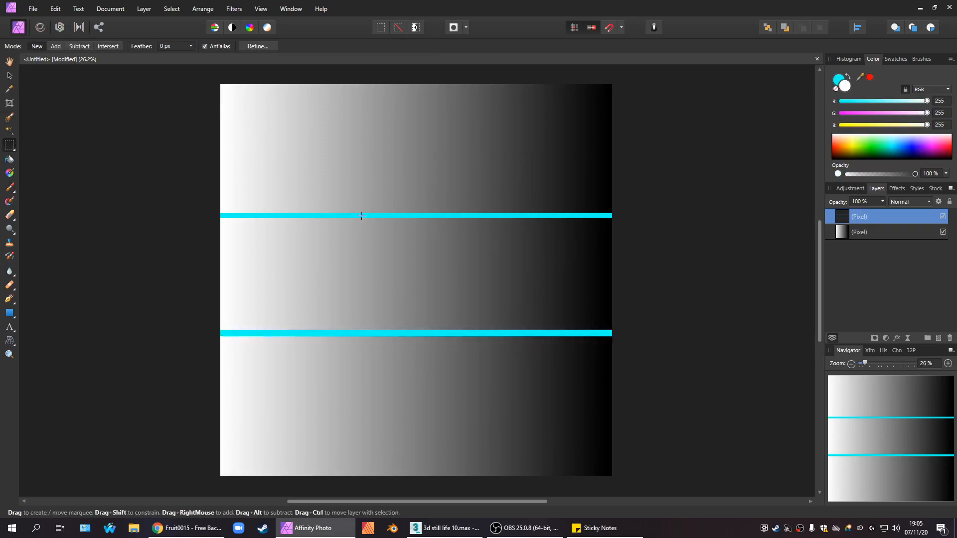
click(32, 8)
click(74, 154)
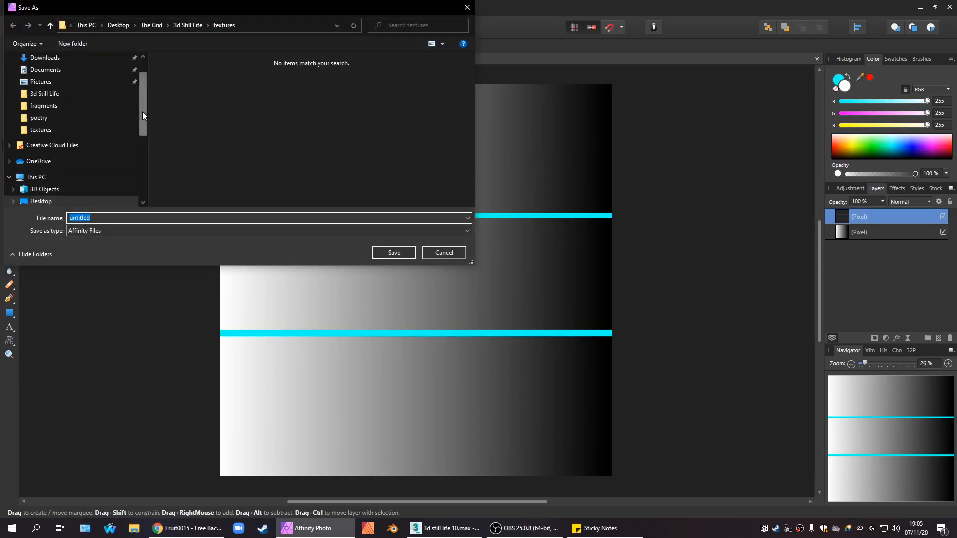
drag(142, 112, 148, 191)
click(88, 165)
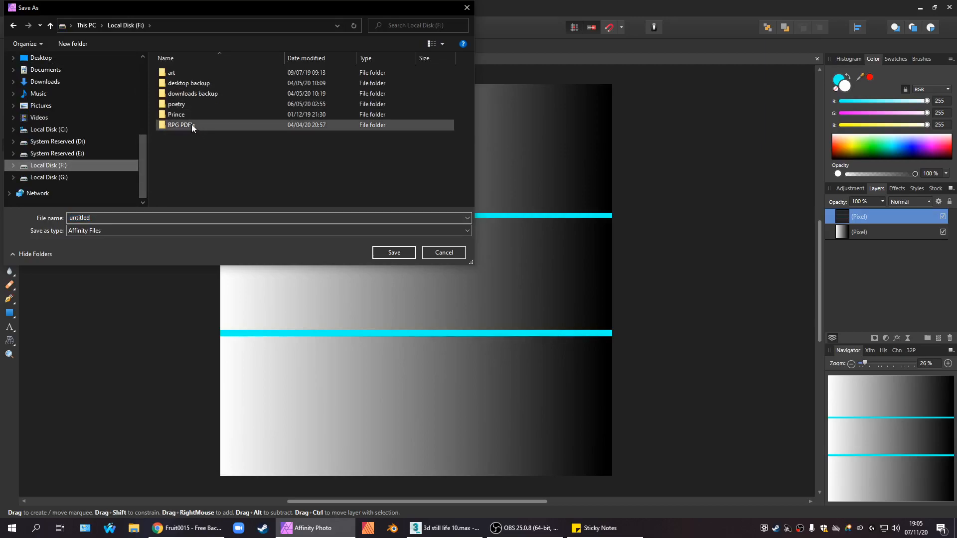
drag(142, 159, 137, 78)
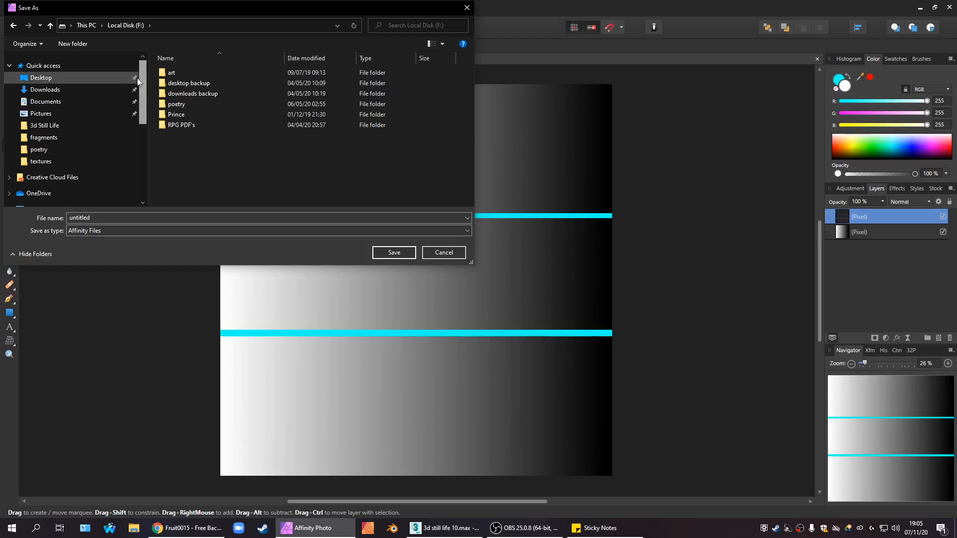
click(110, 79)
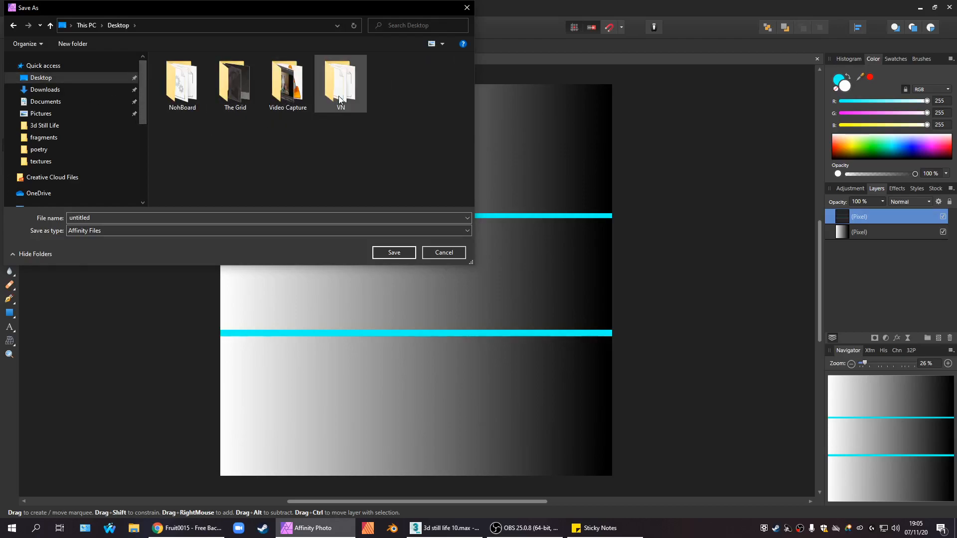
double_click(234, 87)
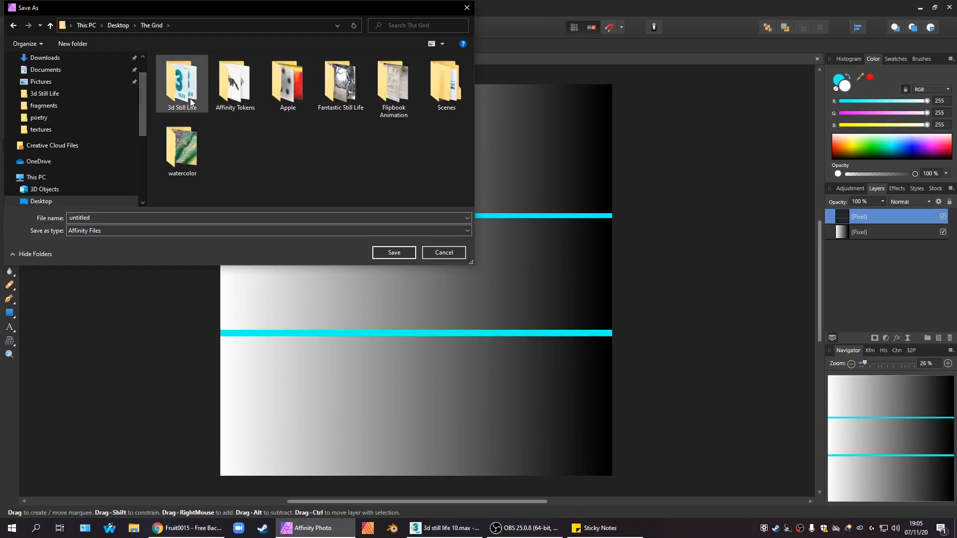
double_click(191, 102)
double_click(191, 106)
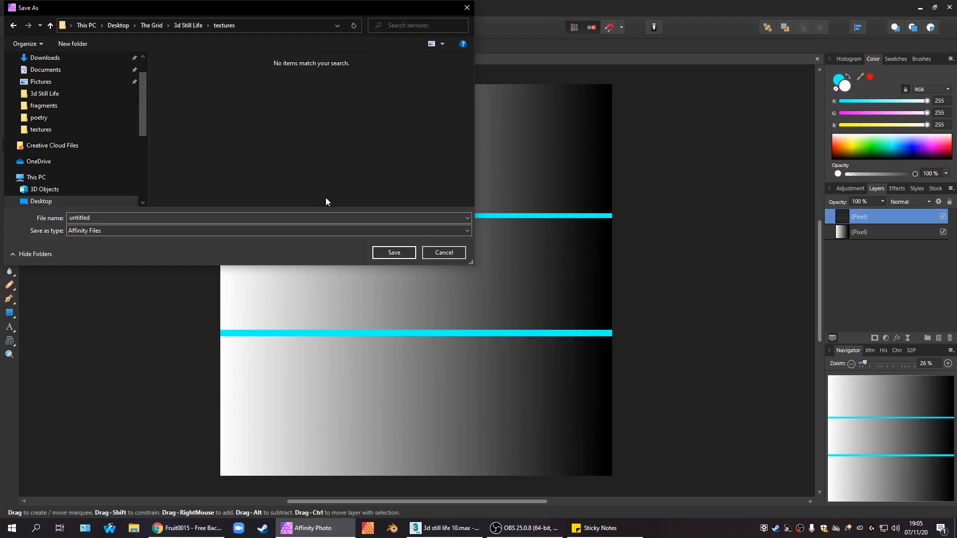
double_click(108, 216)
text(peach)
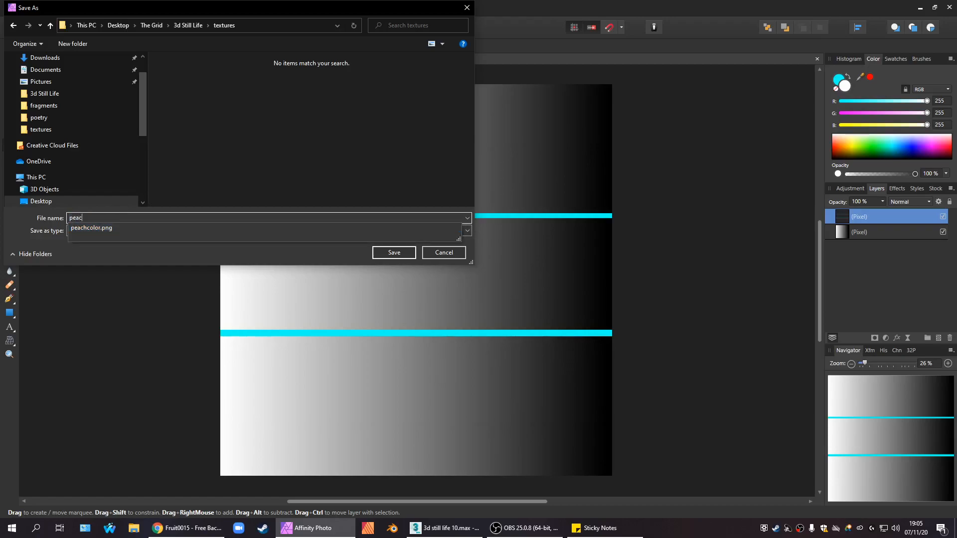
click(166, 228)
click(441, 252)
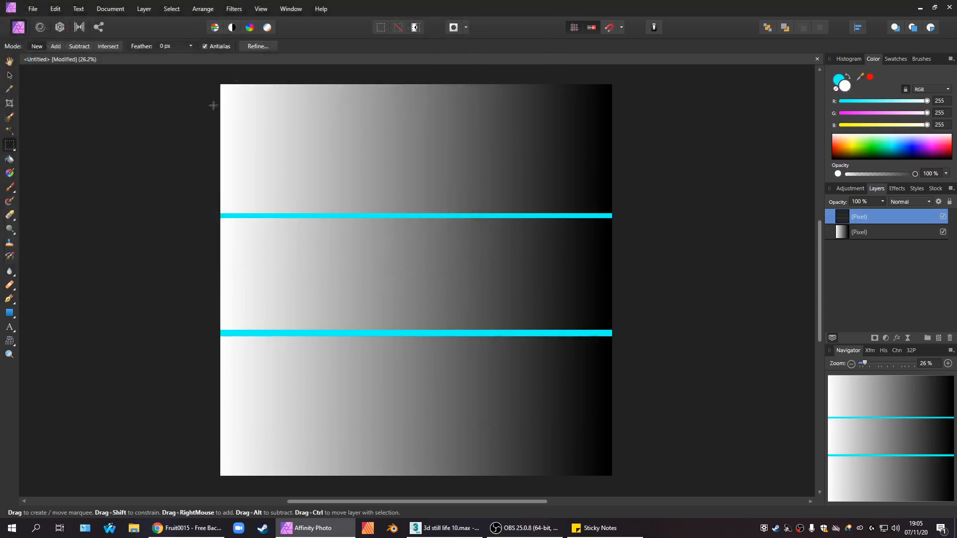
Export the whole document as a 3000 x 3000 px PNG, replacing peachcolor.png in the 3d Still Life textures folder.
click(33, 8)
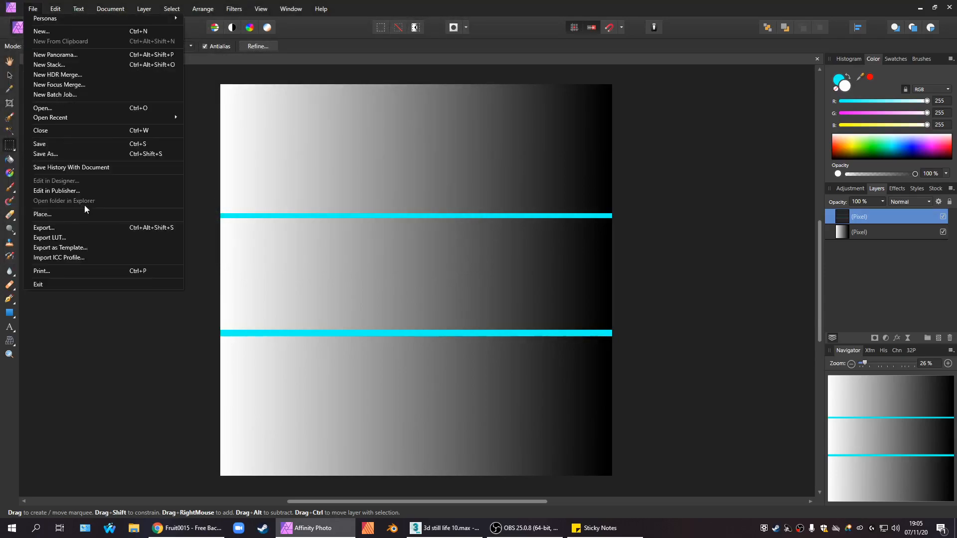
click(75, 228)
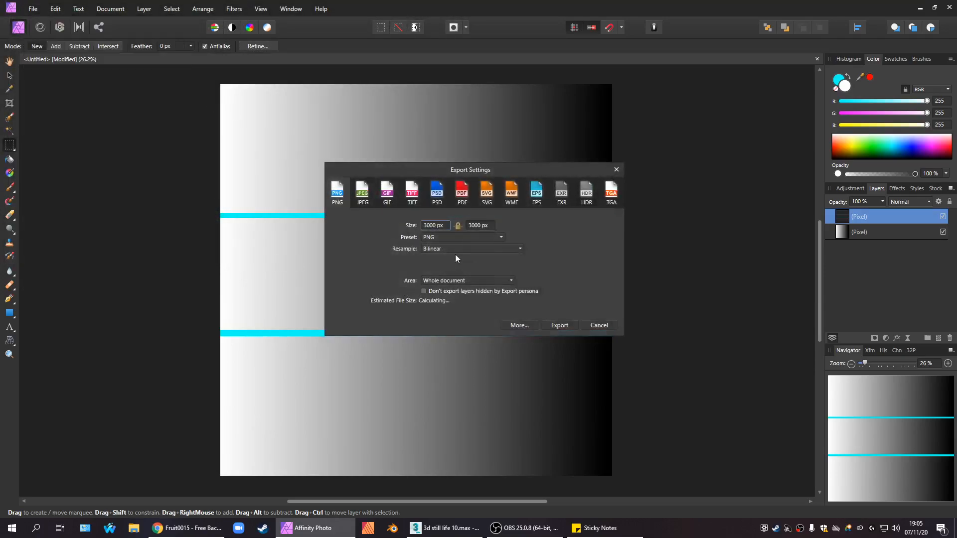
click(553, 325)
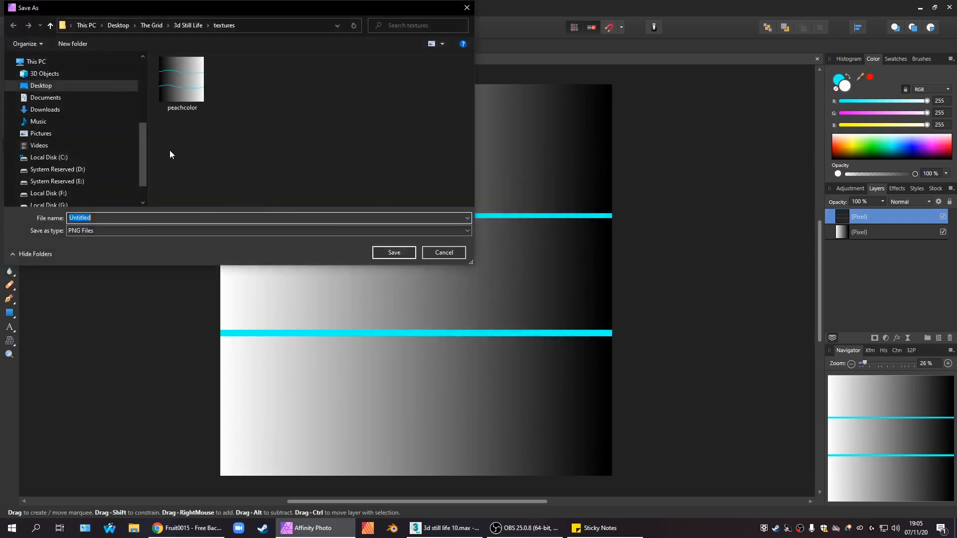
click(180, 108)
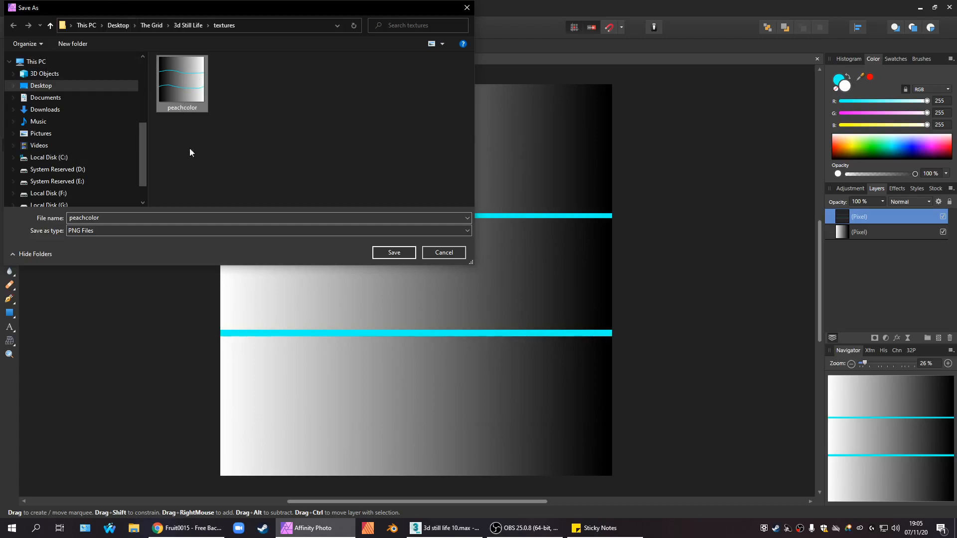
click(395, 255)
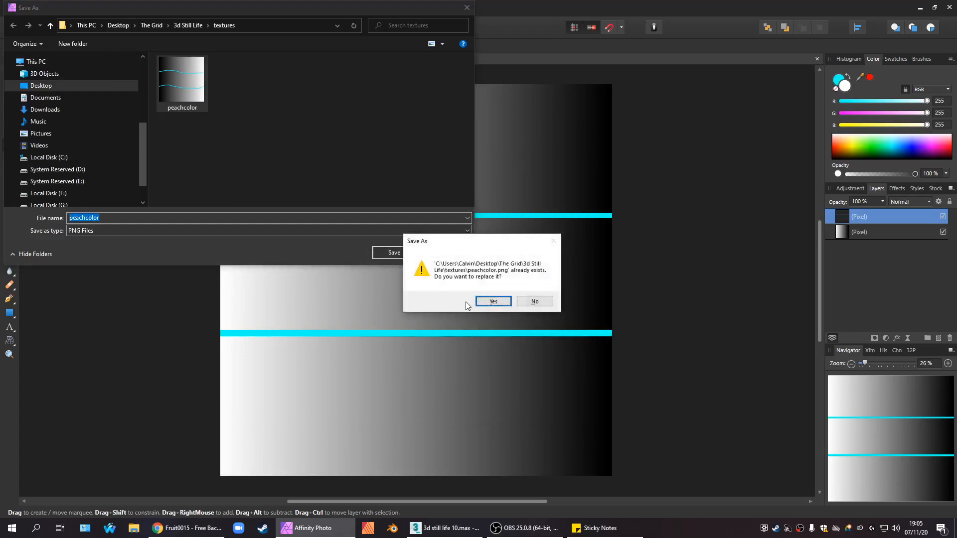
click(493, 302)
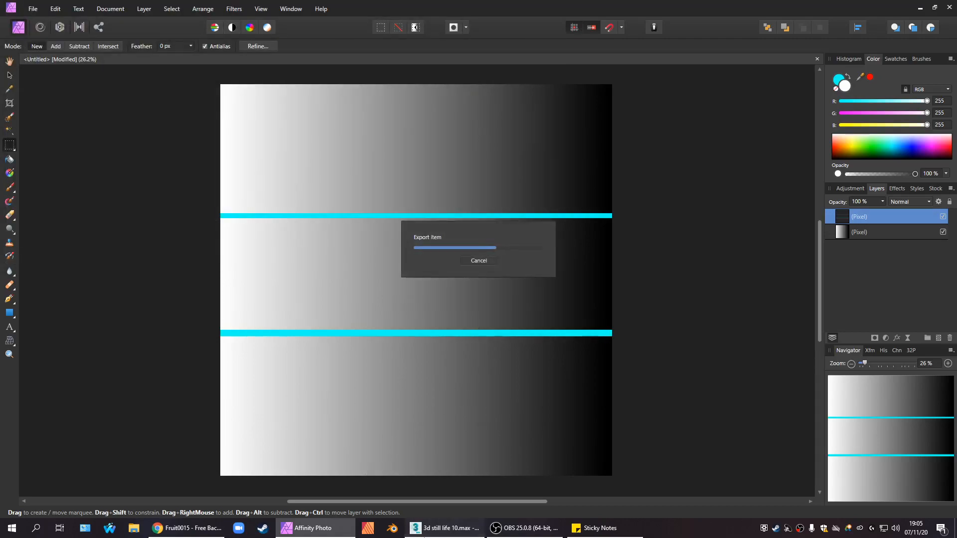
Switch to 3ds Max and set the peach Checker map's U tiling to 1.0.
click(445, 528)
click(432, 528)
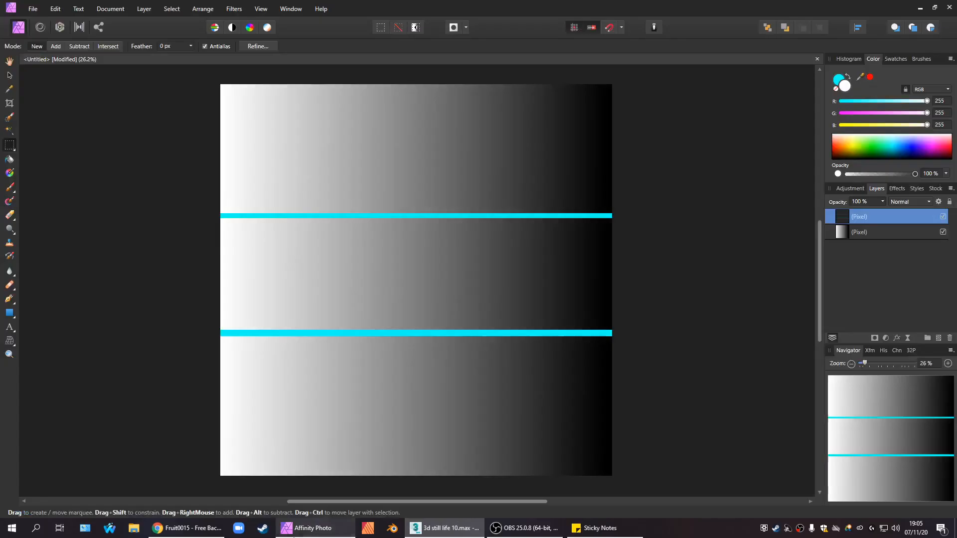
click(433, 527)
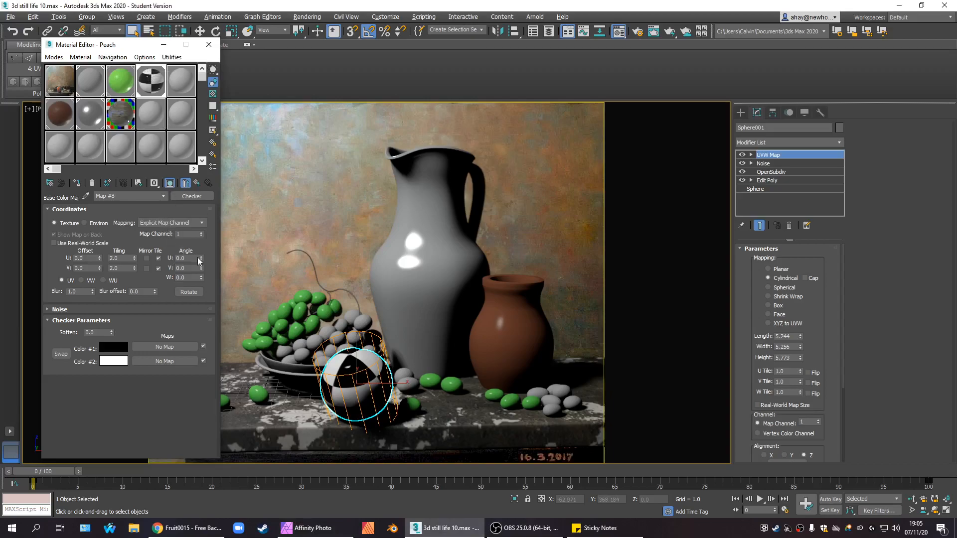
right_click(133, 261)
drag(122, 258, 110, 259)
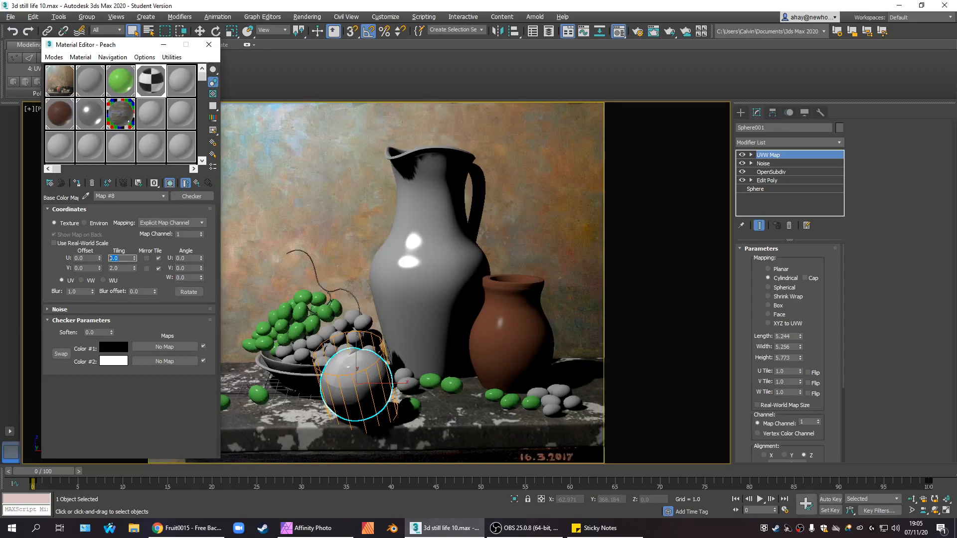
text(1)
key(Tab)
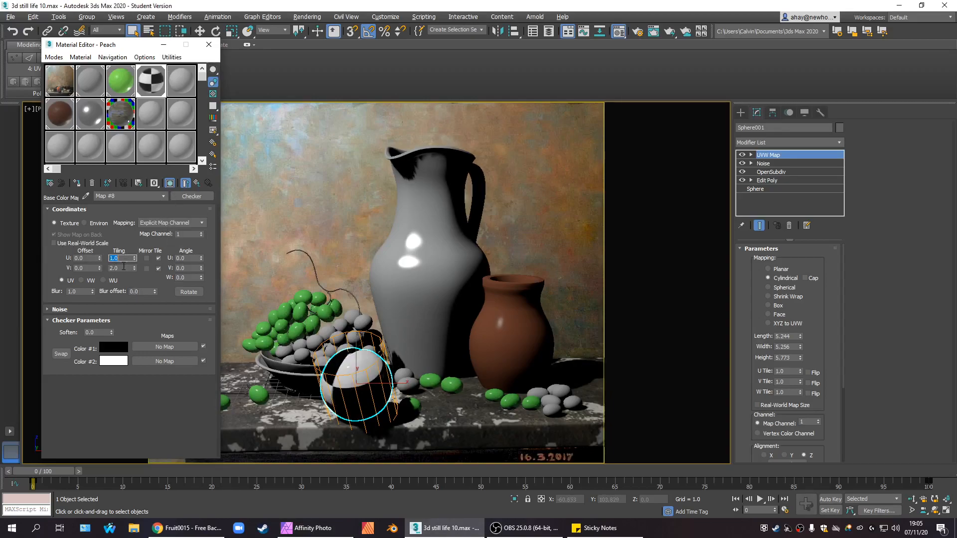
Set the peach Checker map's V tiling to 1.0 and replace the Checker with a Bitmap map.
text(1)
key(Return)
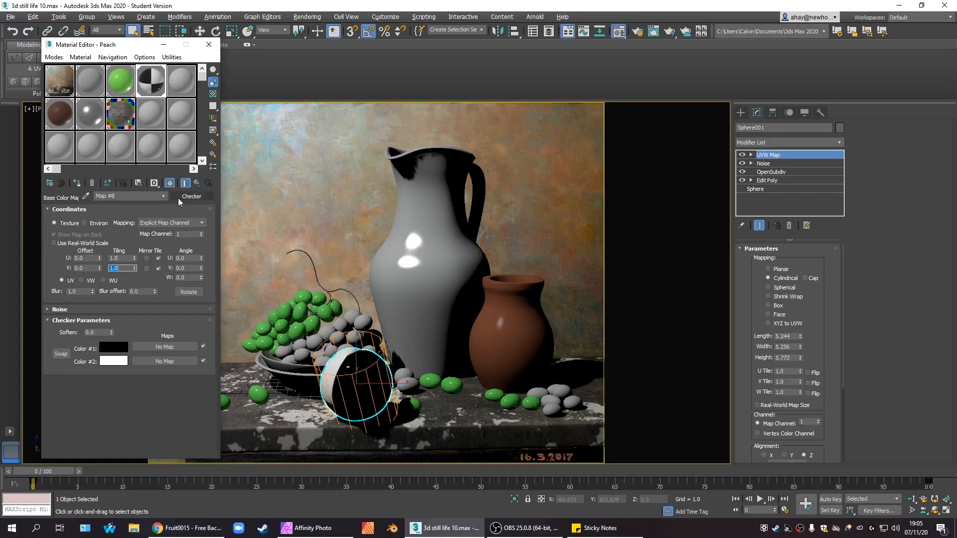
click(178, 198)
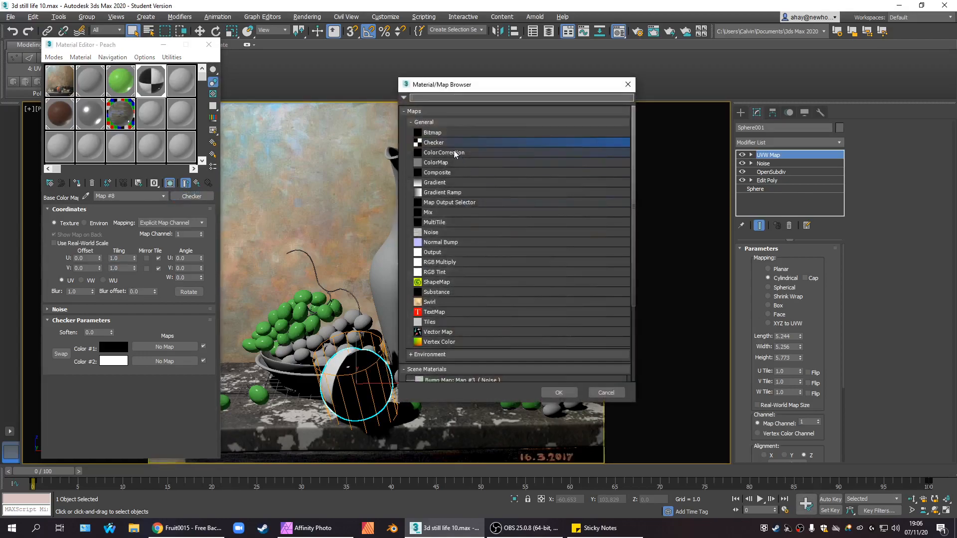
click(444, 135)
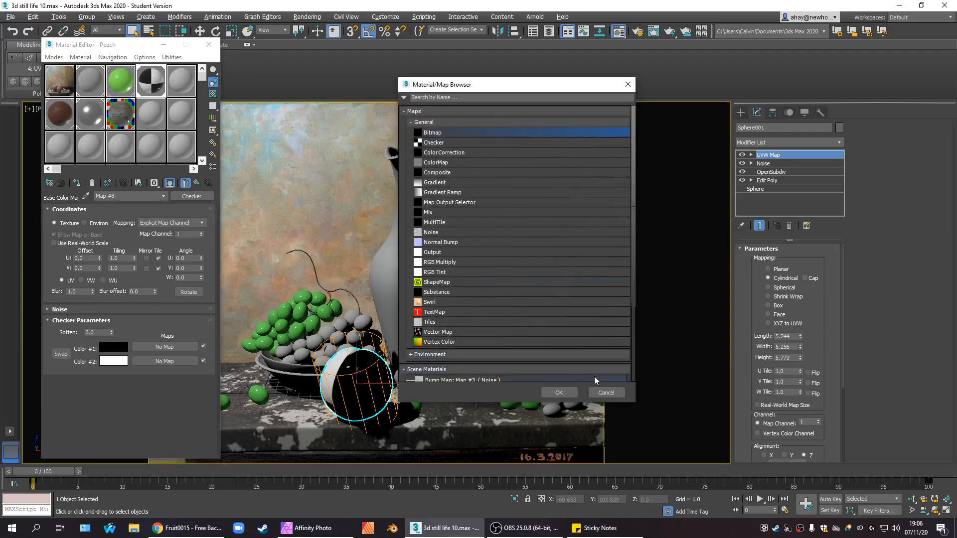
click(559, 393)
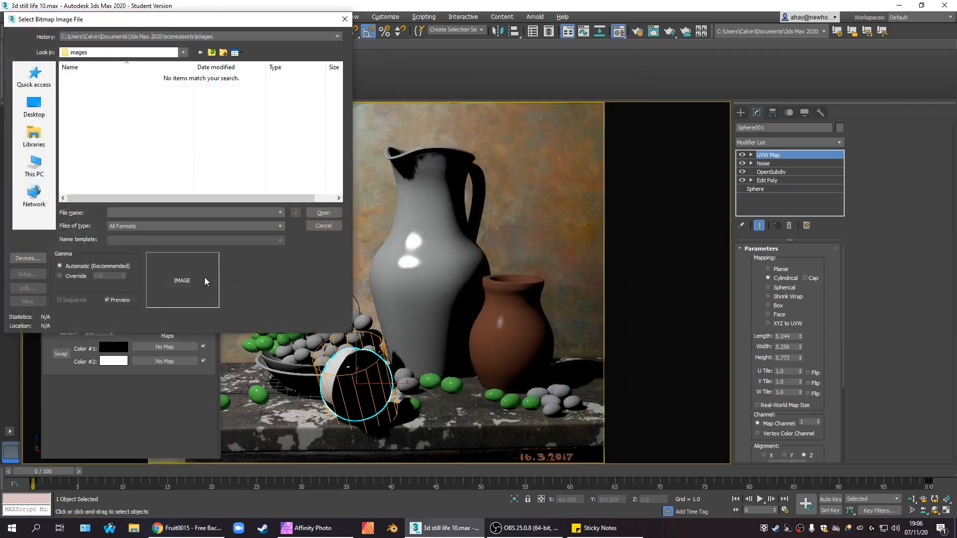
Load peachcolor.png from the desktop's The Grid > 3d Still Life > textures folder as the bitmap and show it shaded in the viewport.
click(34, 106)
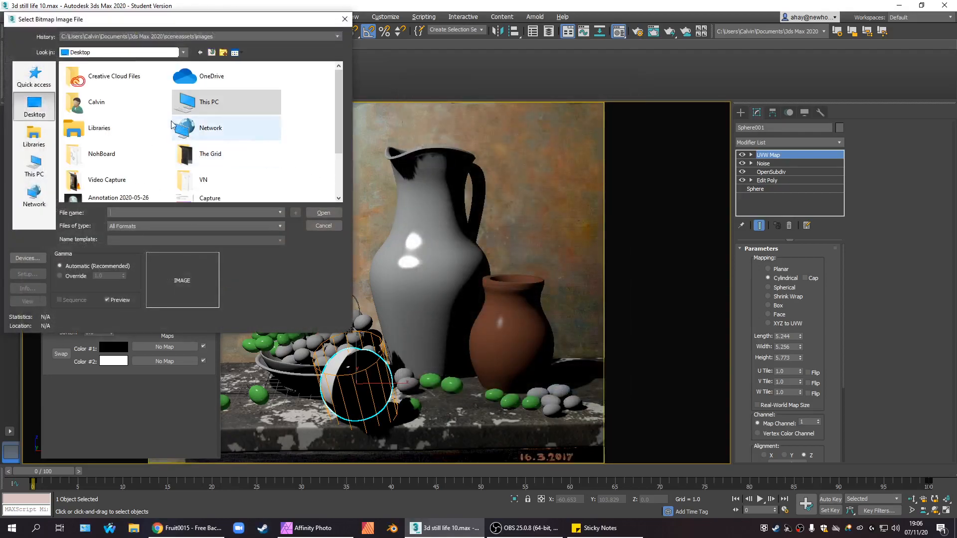
double_click(220, 158)
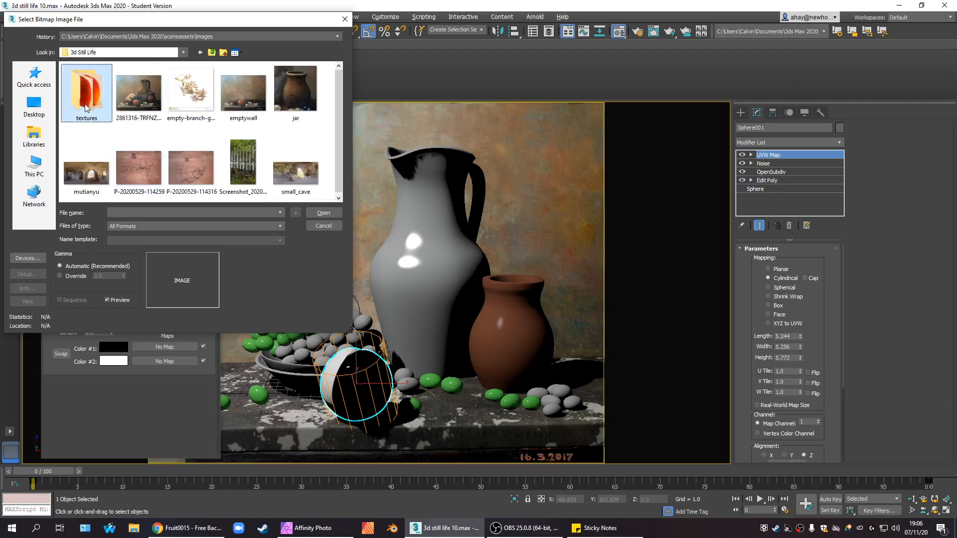
double_click(94, 103)
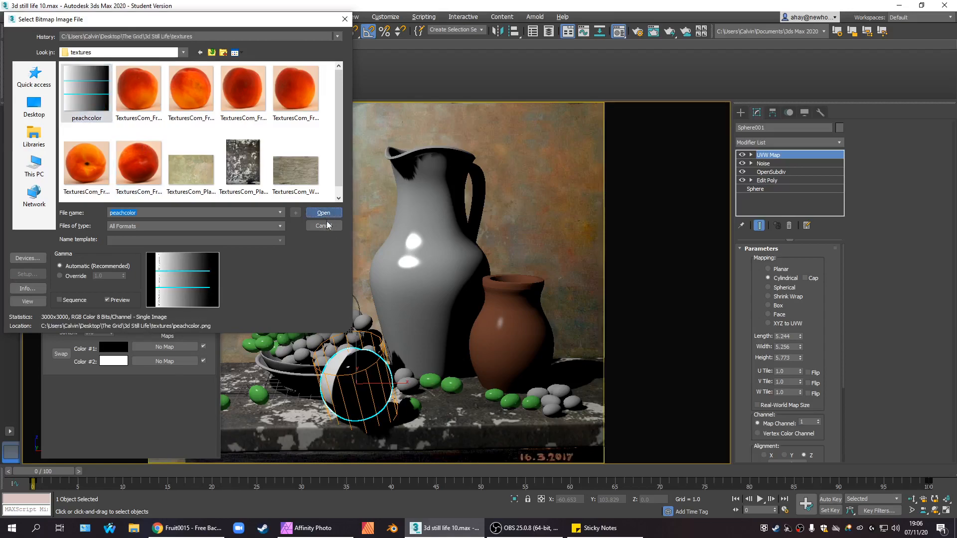
click(325, 213)
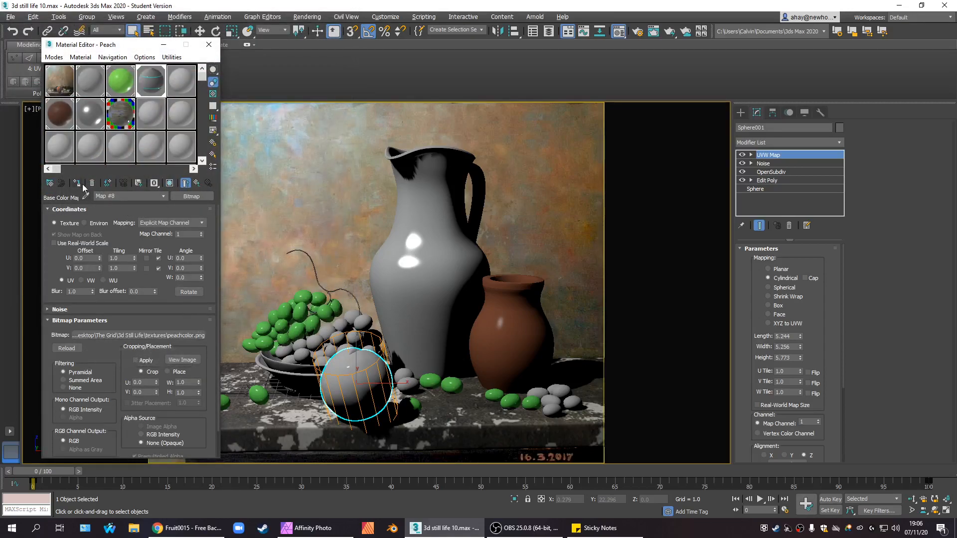
click(169, 184)
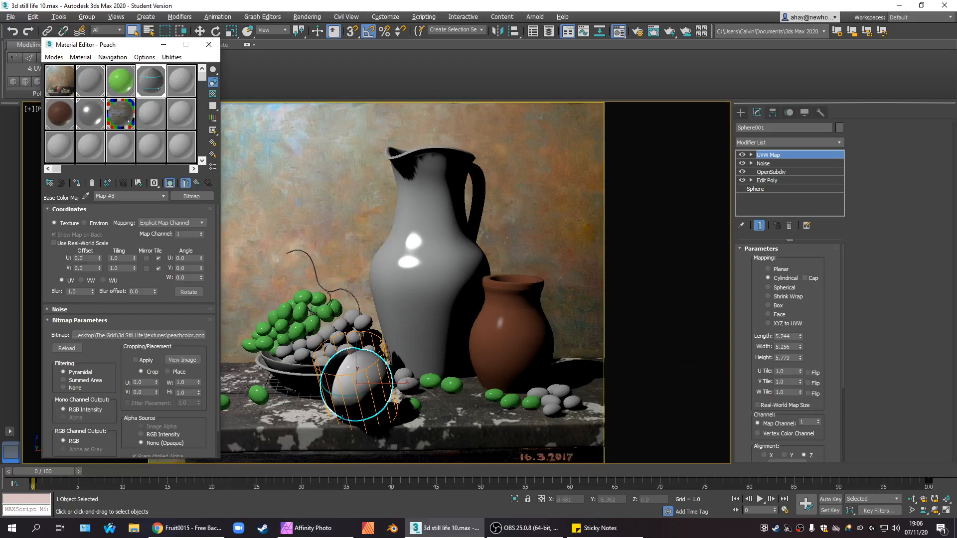
Examine how the cyan stripes and the gradient's seam wrap around the peach sphere within its cylindrical UVW mapping.
click(364, 211)
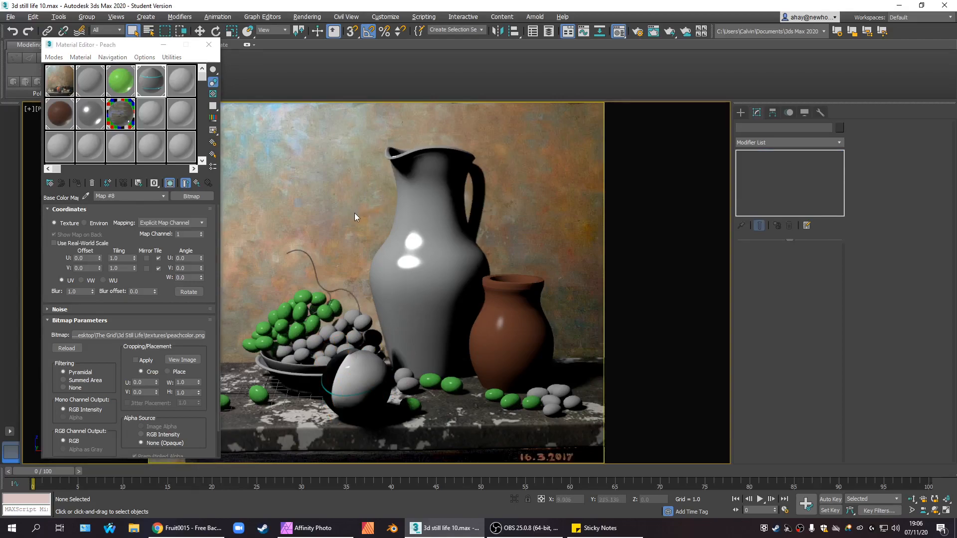
scroll(350, 416, up, 5)
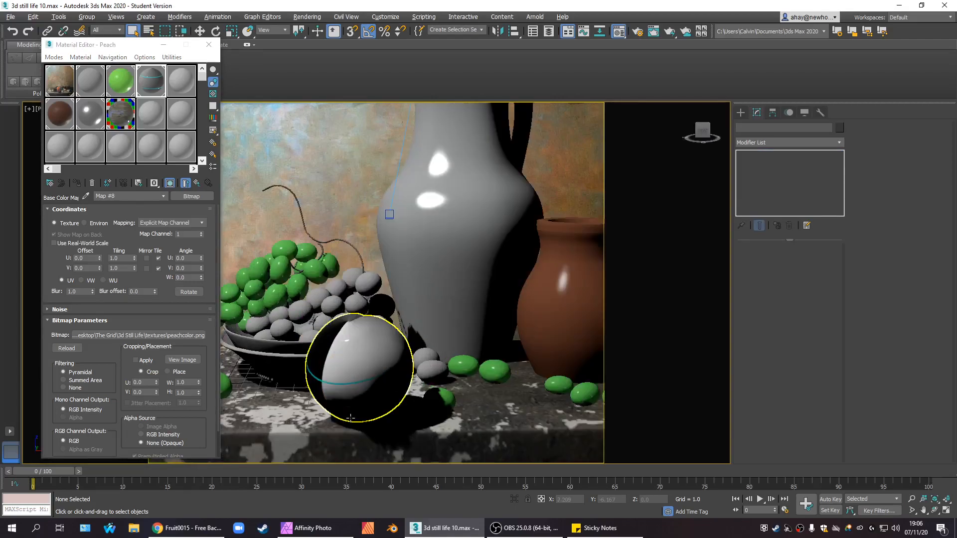
scroll(351, 413, up, 2)
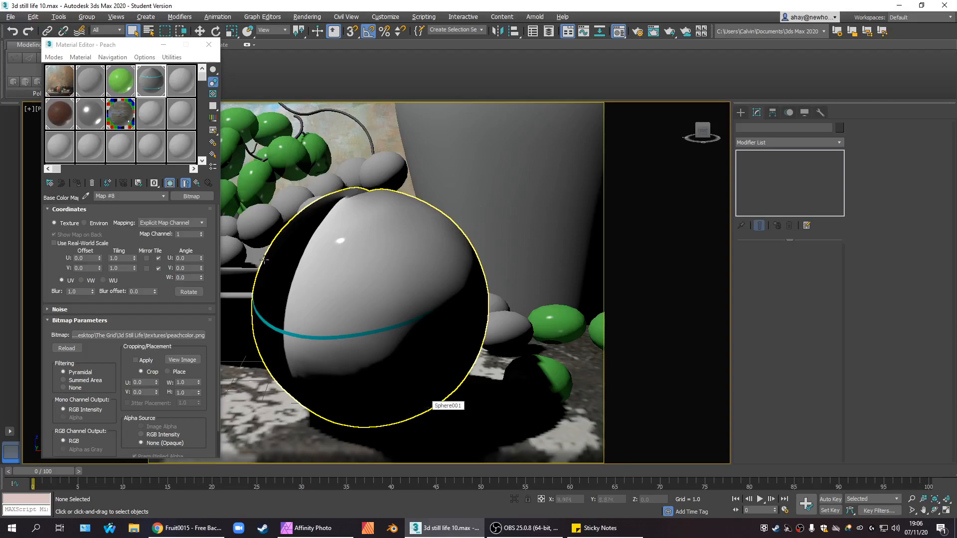
drag(110, 52, 671, 63)
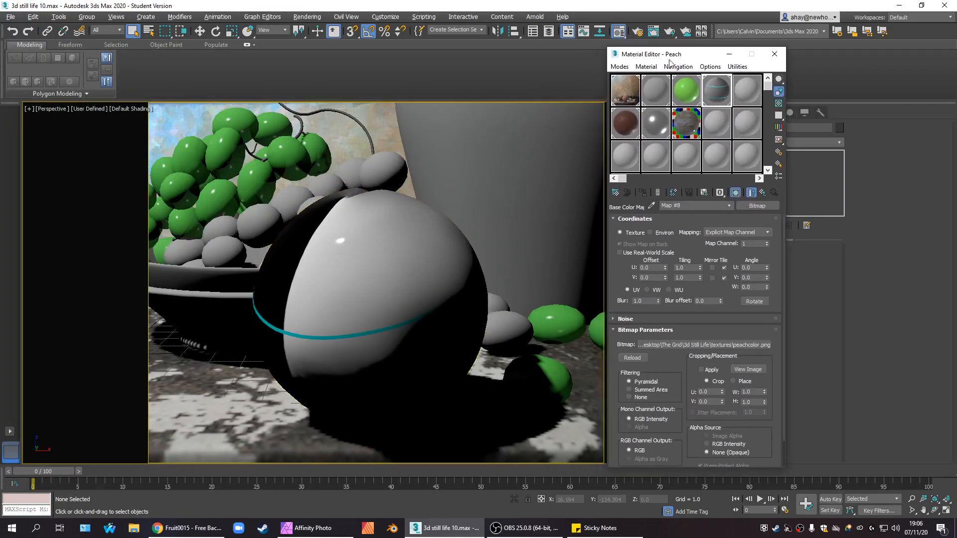
click(375, 294)
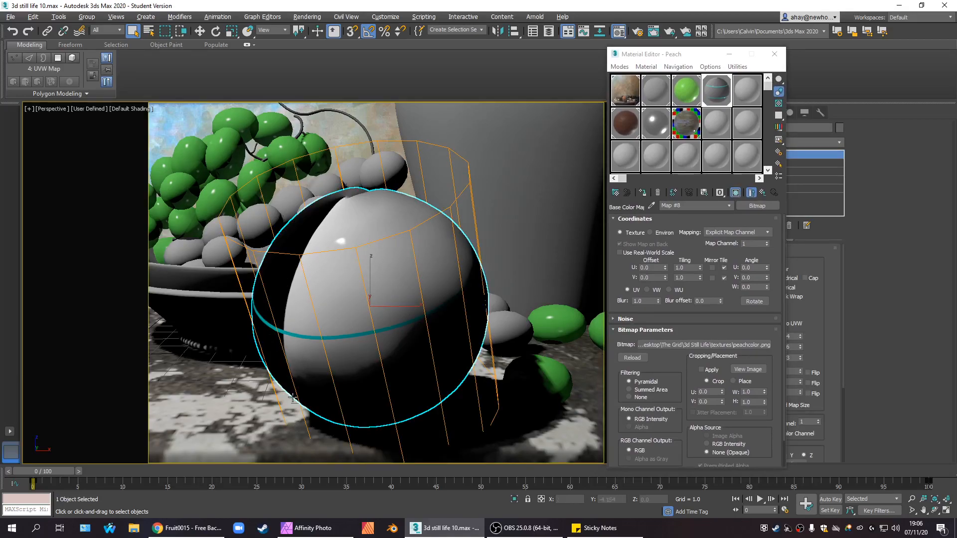
scroll(453, 257, down, 2)
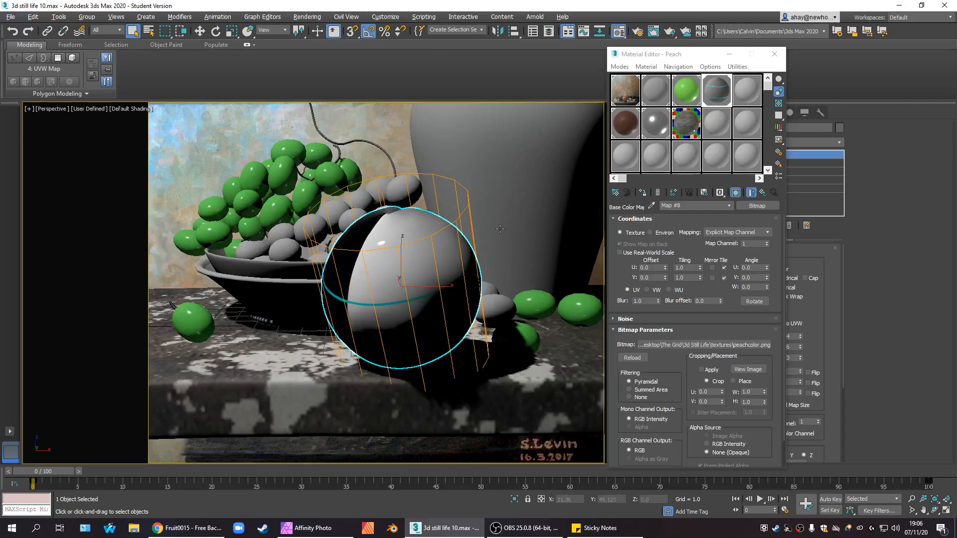
mouse_move(500, 229)
alt+middle_down()
mouse_move(438, 268)
mouse_move(493, 240)
mouse_move(467, 252)
alt+middle_up()
drag(697, 56, 203, 41)
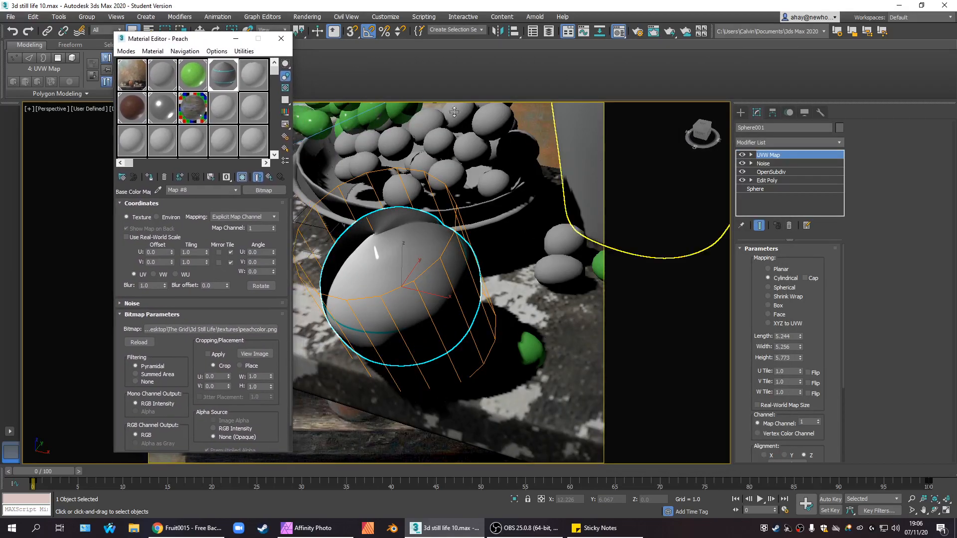
click(751, 155)
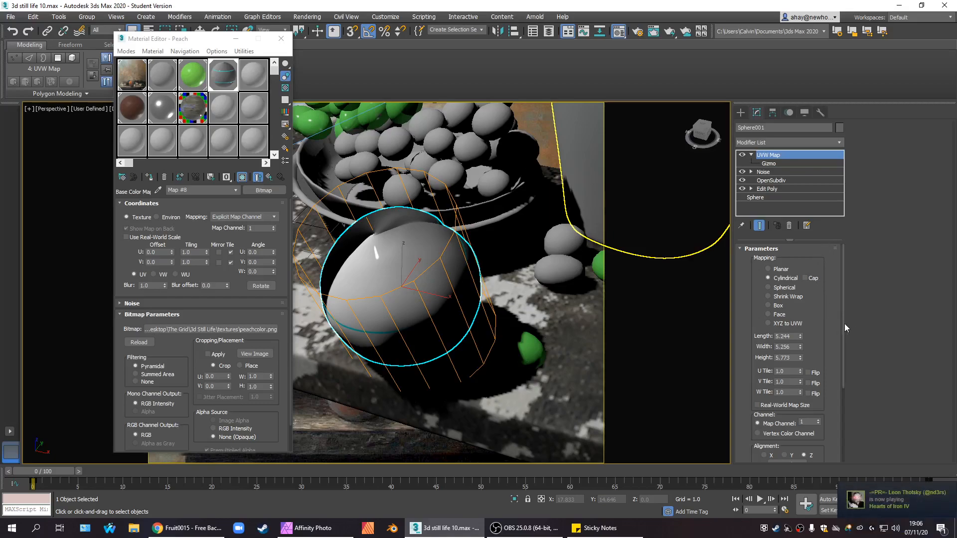
mouse_move(842, 324)
mouse_down()
mouse_move(848, 381)
mouse_move(837, 315)
mouse_up()
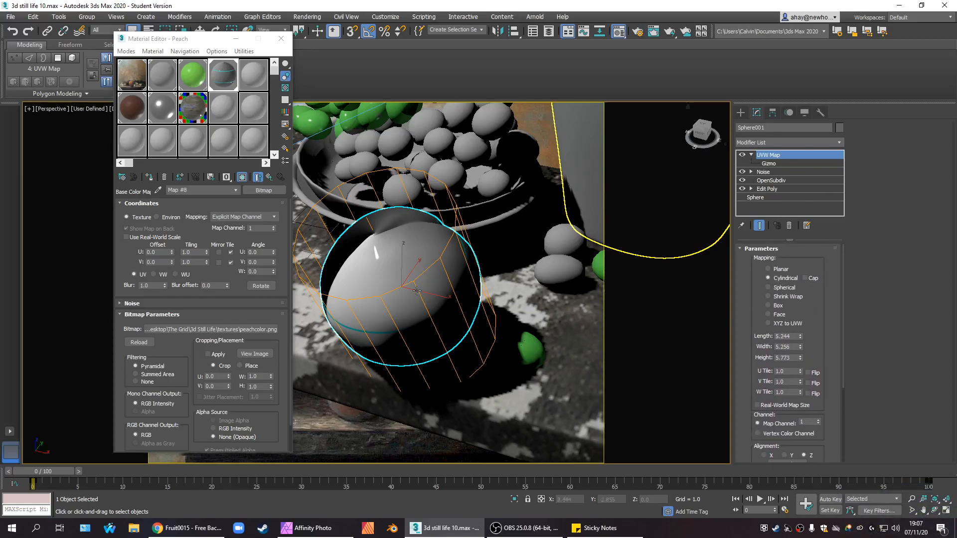
Try raising the peachcolor bitmap's V offset to 0.15 and reset it to 0.0.
click(173, 260)
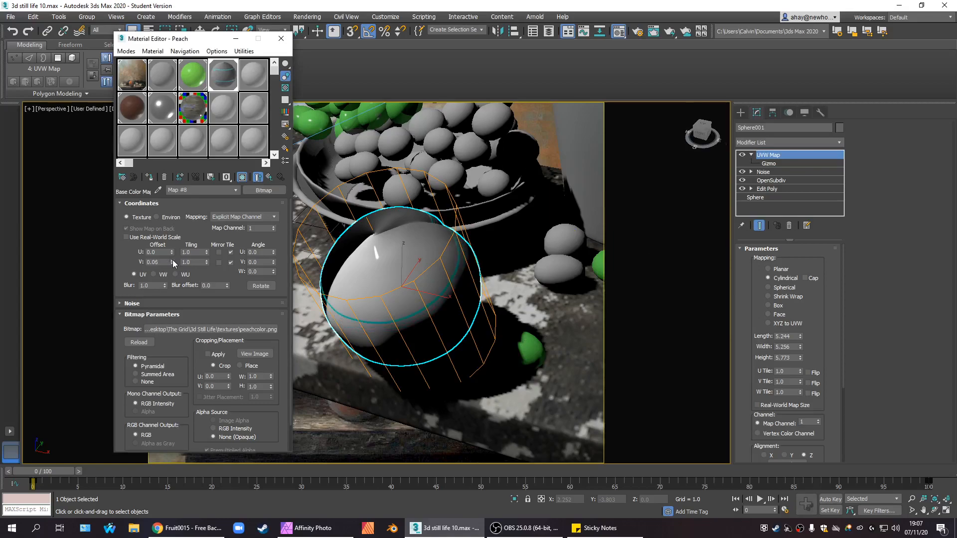
click(173, 260)
click(172, 260)
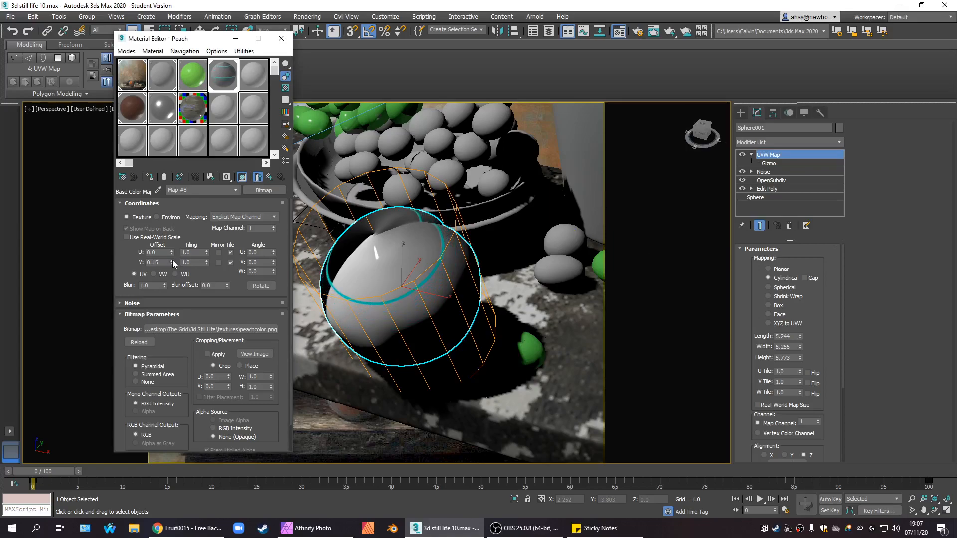
click(174, 262)
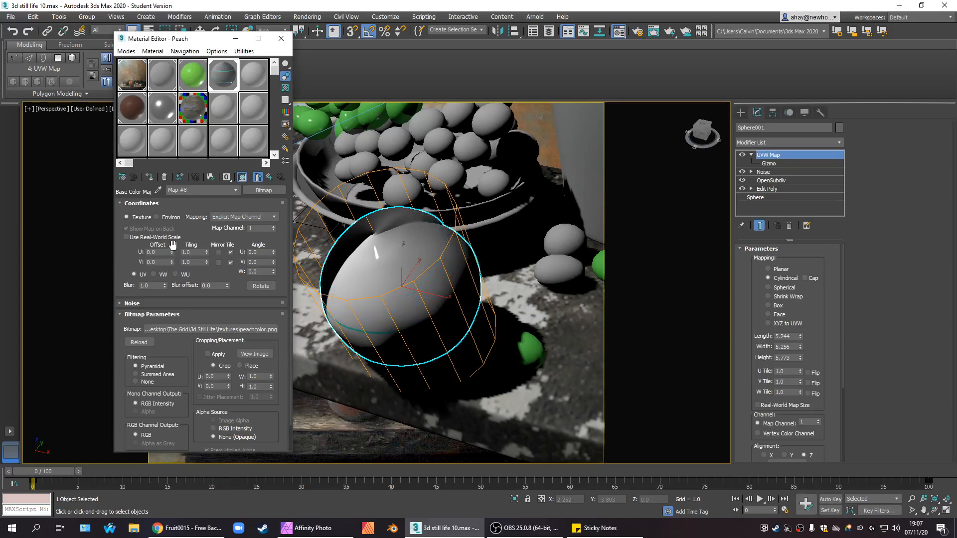
Increase the peachcolor bitmap's U offset gradually to 0.5 to rotate the gradient seam around the sphere.
click(171, 251)
click(171, 251)
click(171, 251)
click(171, 251)
click(170, 251)
click(170, 251)
click(170, 251)
click(170, 251)
click(170, 251)
click(170, 252)
click(170, 251)
click(170, 252)
click(170, 252)
click(170, 252)
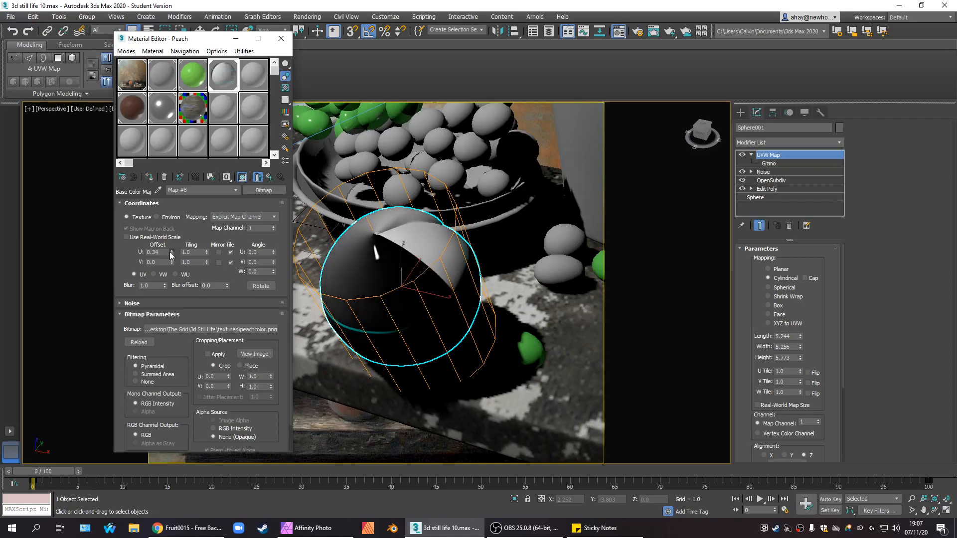
click(169, 251)
click(170, 252)
click(170, 252)
click(169, 252)
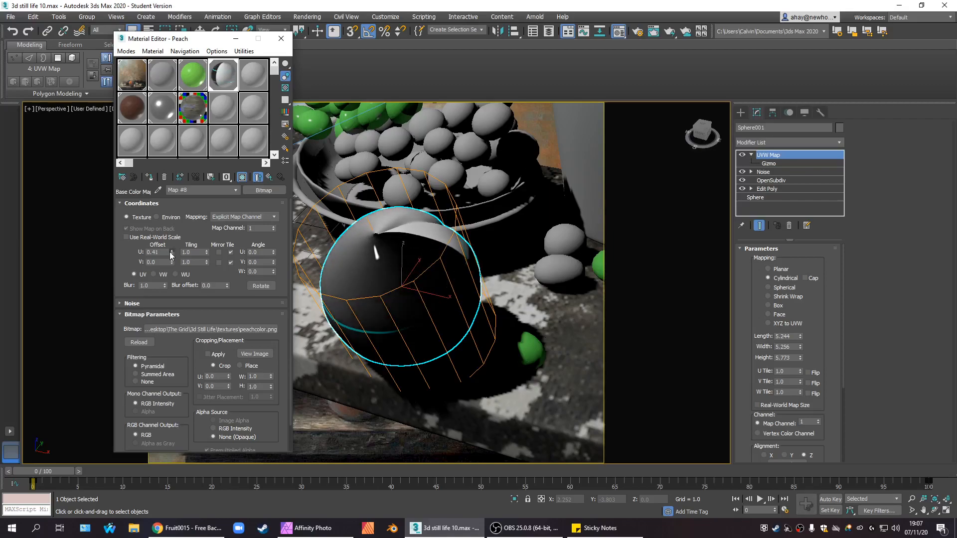
click(170, 252)
click(170, 251)
click(170, 252)
click(169, 252)
click(169, 252)
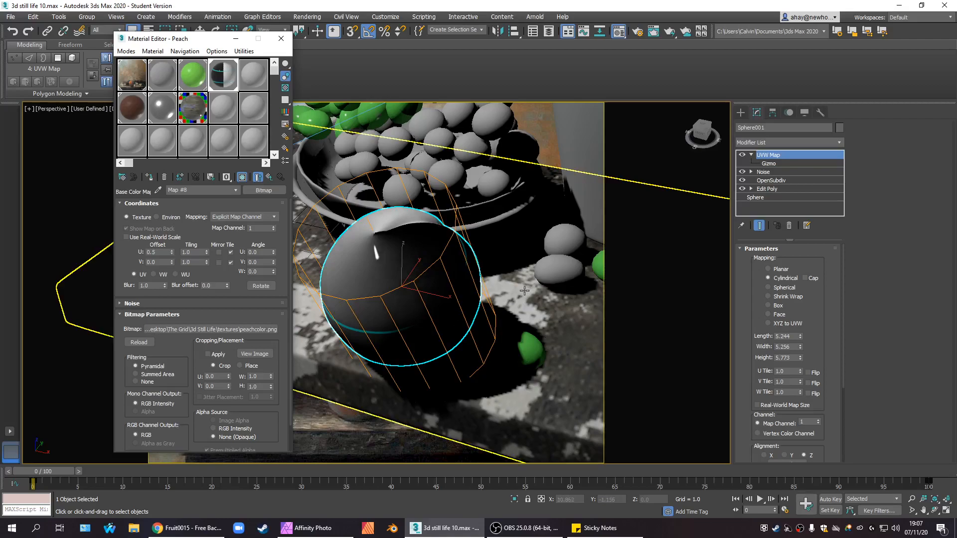
Fine-tune the bitmap's U offset to 0.537 so the black-and-white seam lines up with the peach's groove.
alt+middle_drag(524, 291, 560, 334)
scroll(404, 191, up, 3)
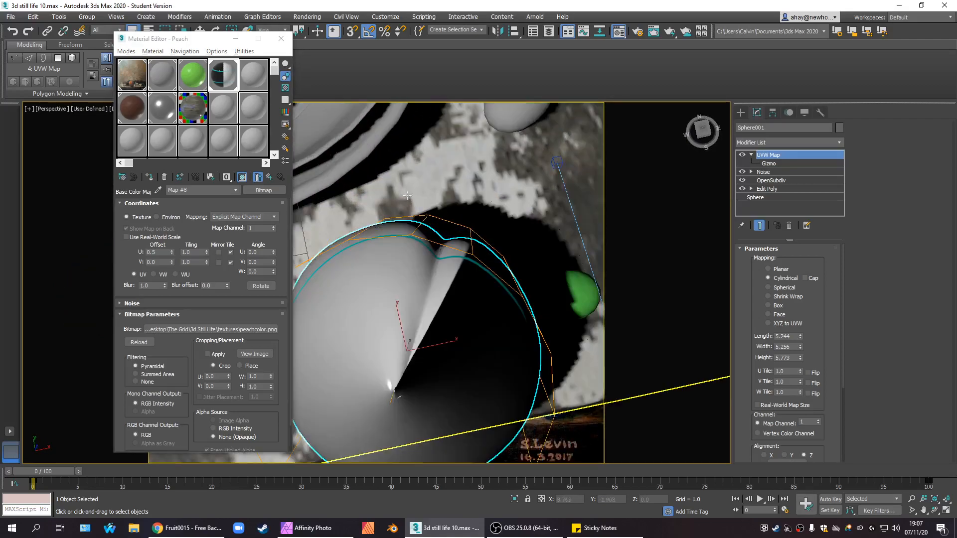
click(164, 252)
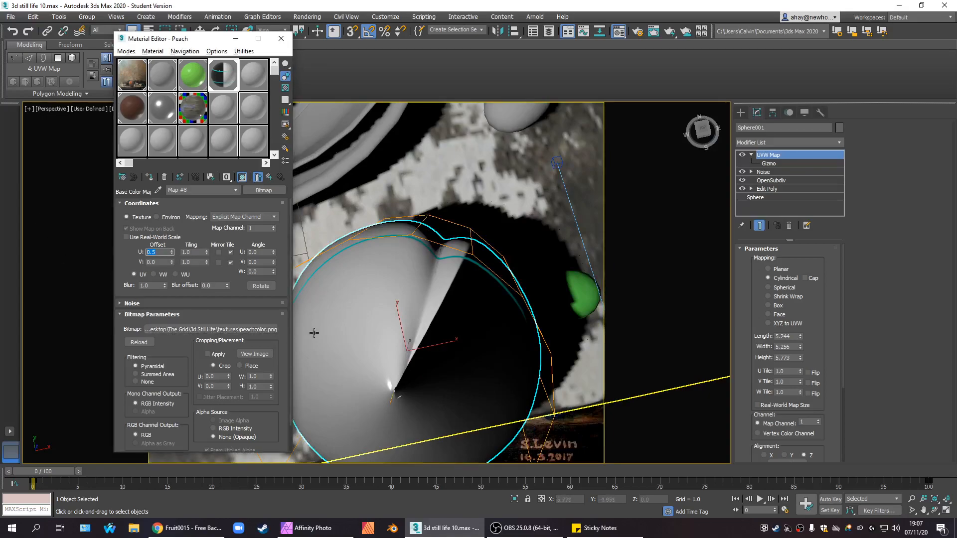
key(Return)
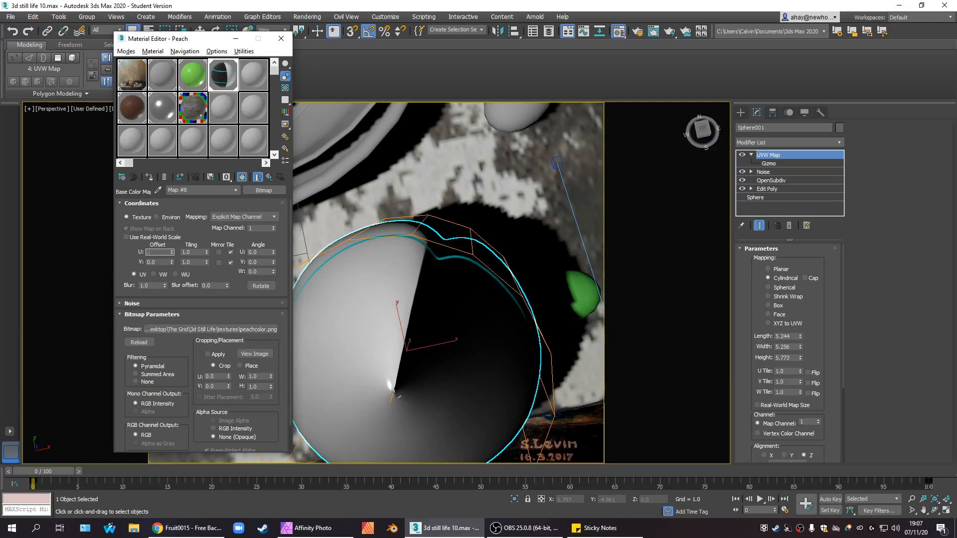
text(.53)
key(Return)
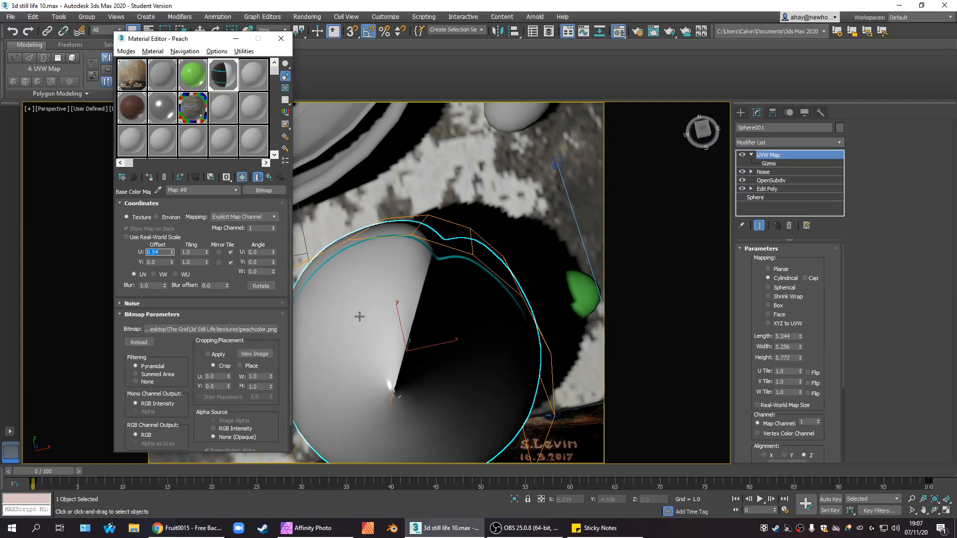
scroll(431, 240, up, 2)
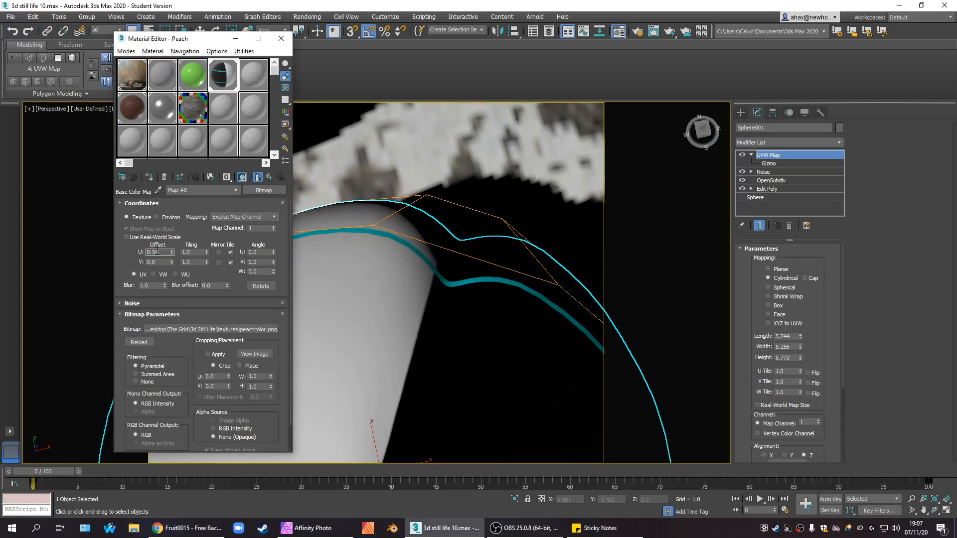
key(BackSpace)
text(35)
key(Return)
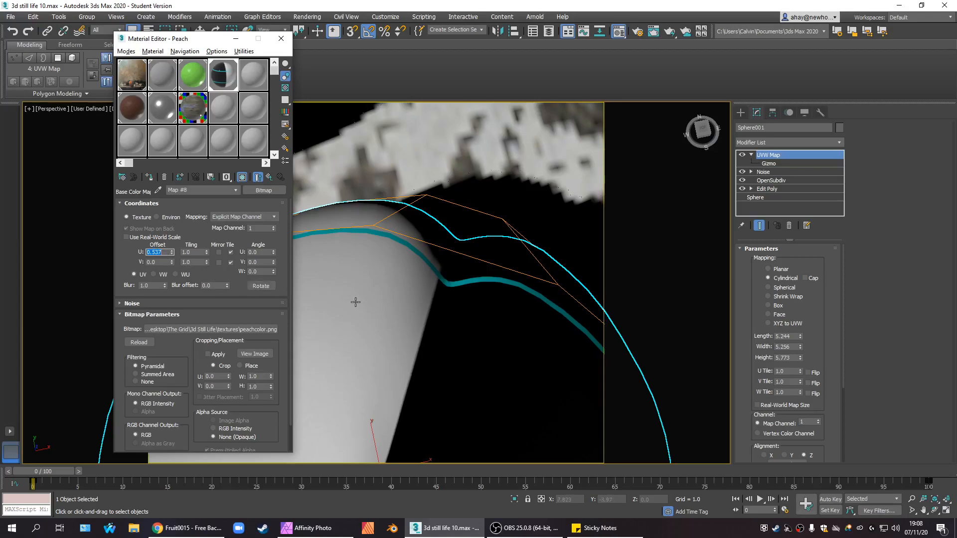
Close the Material Editor and switch to the striped gradient document in Affinity Photo.
scroll(364, 302, down, 3)
scroll(426, 315, down, 2)
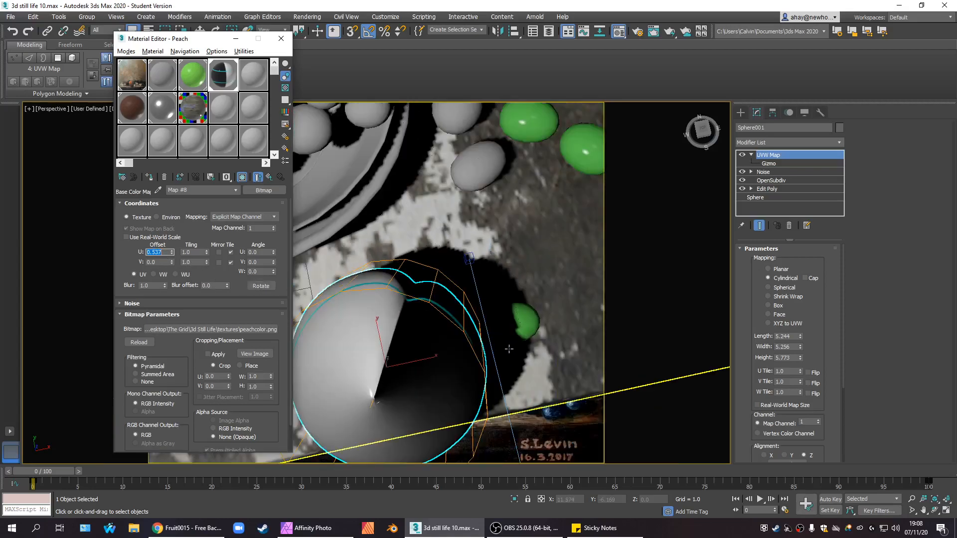
alt+middle_drag(511, 340, 507, 291)
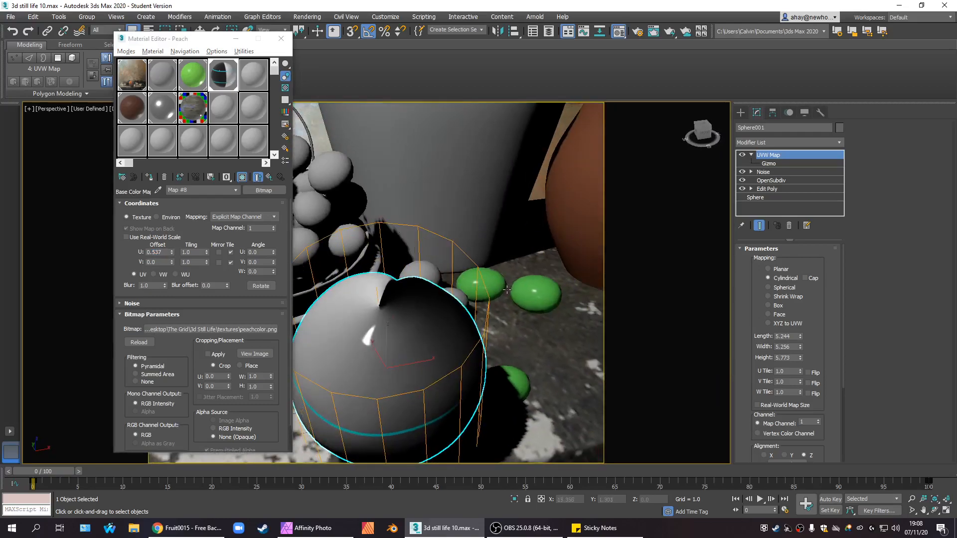
scroll(508, 291, down, 2)
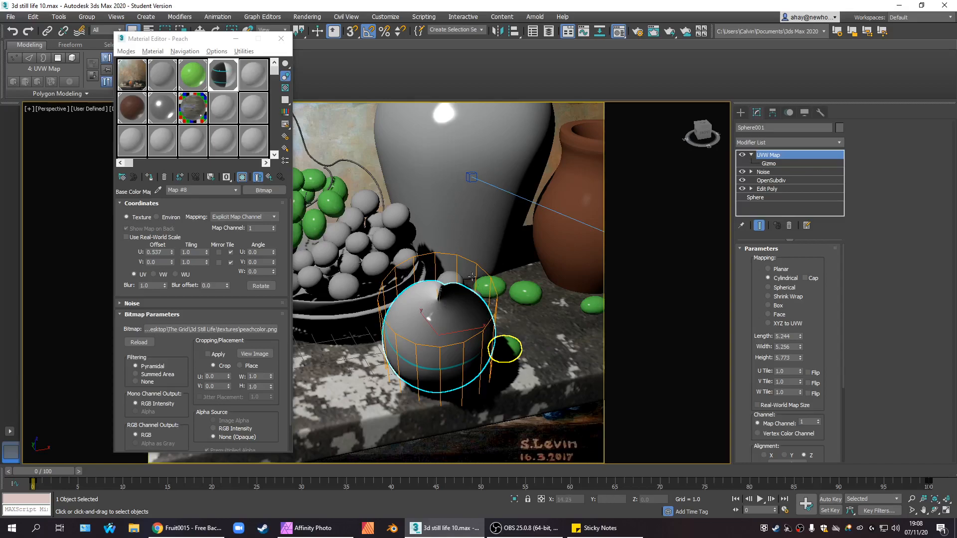
click(288, 43)
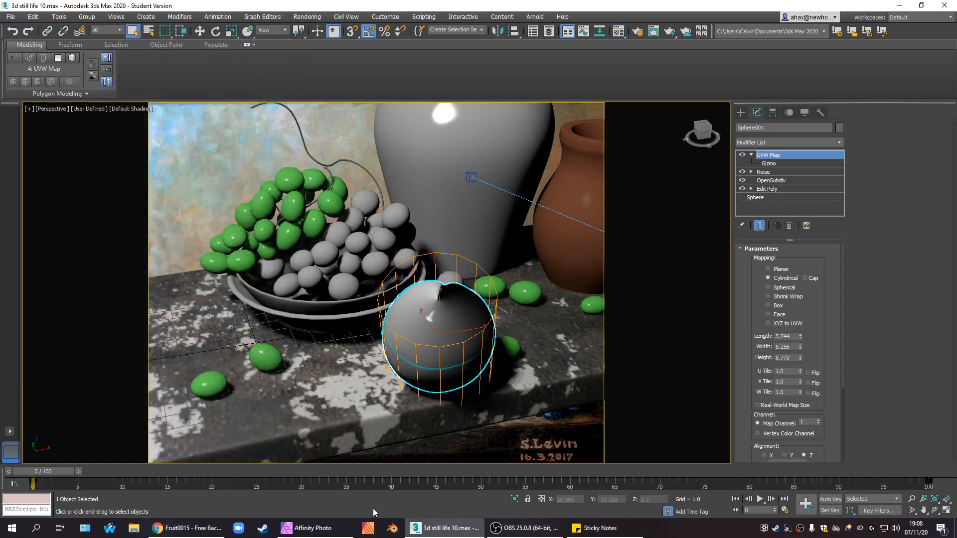
click(326, 532)
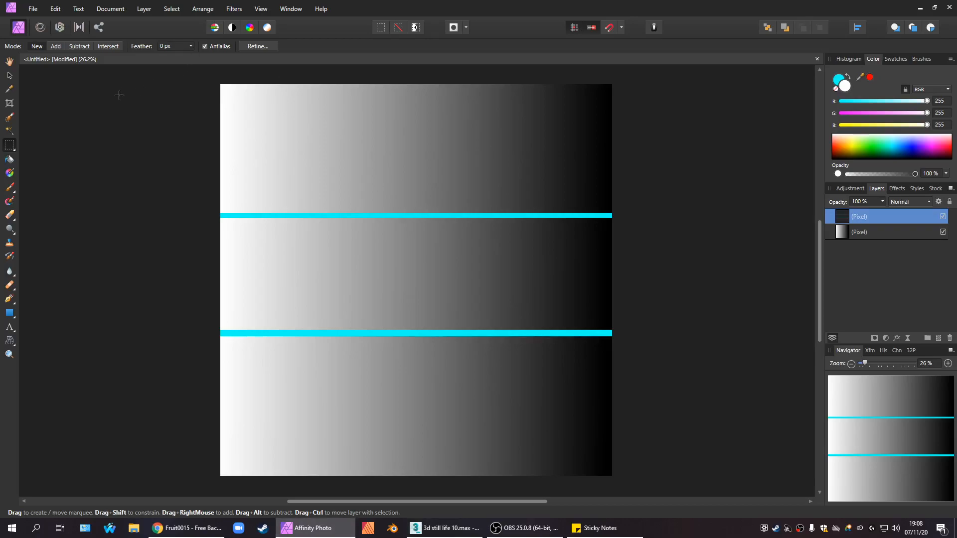
Erase the cyan stripes from the top pixel layer, delete the gradient layer beneath it, and clear the selection.
key(ctrl+a)
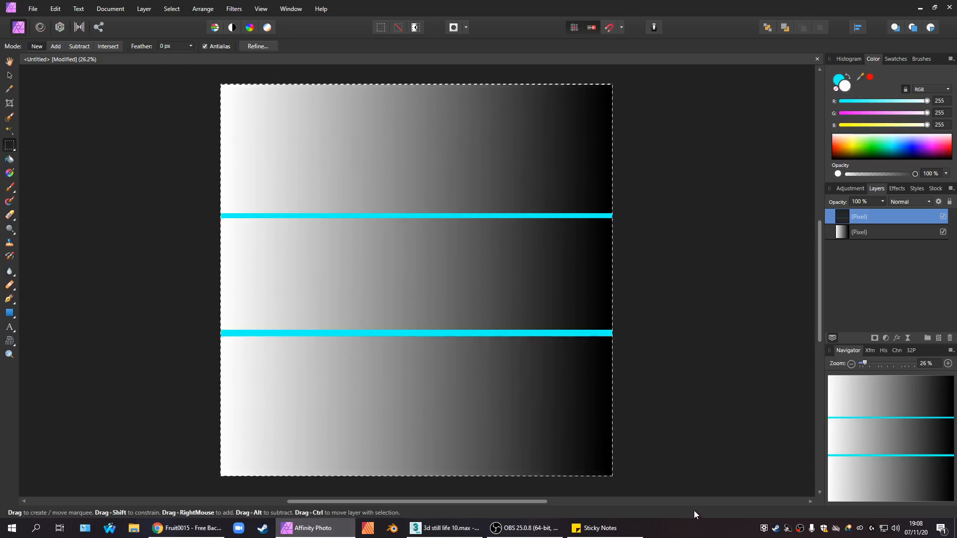
key(Delete)
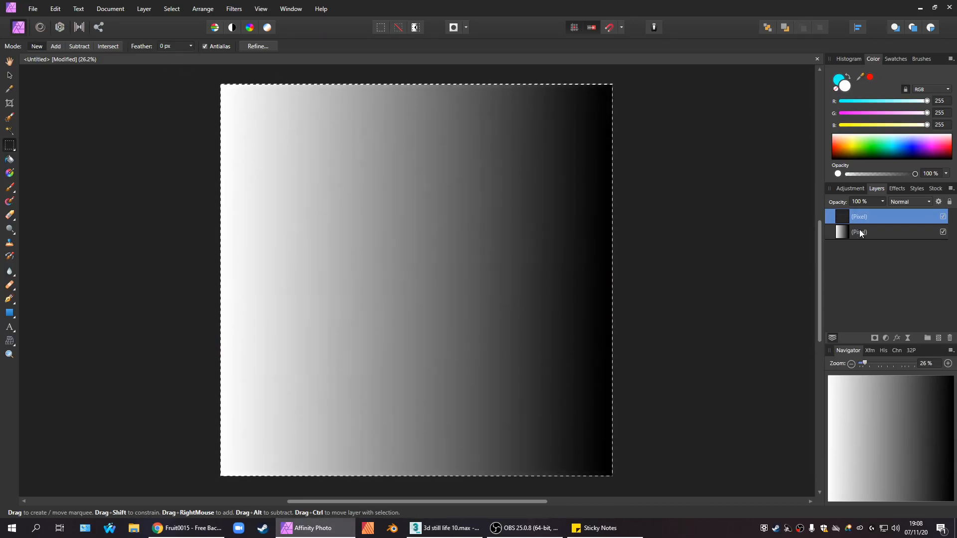
click(929, 230)
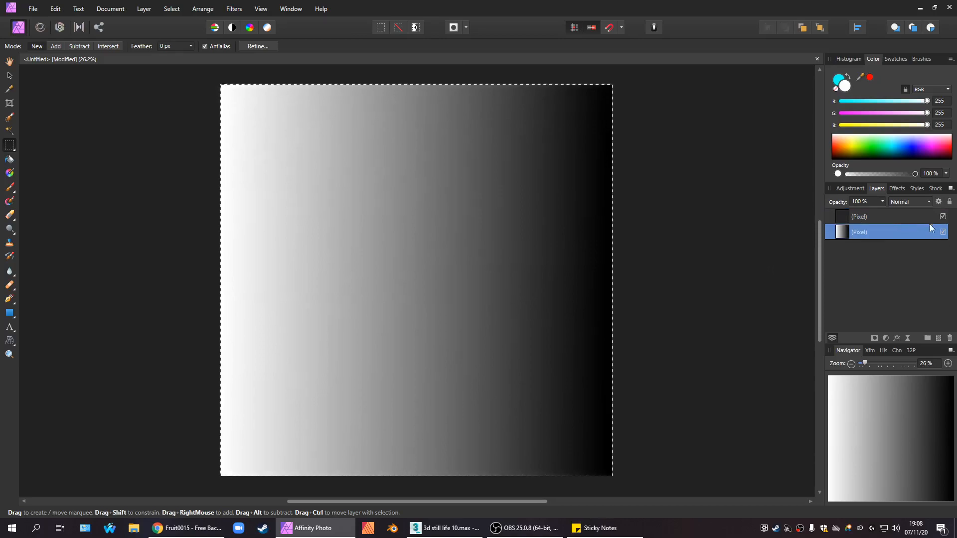
right_click(886, 238)
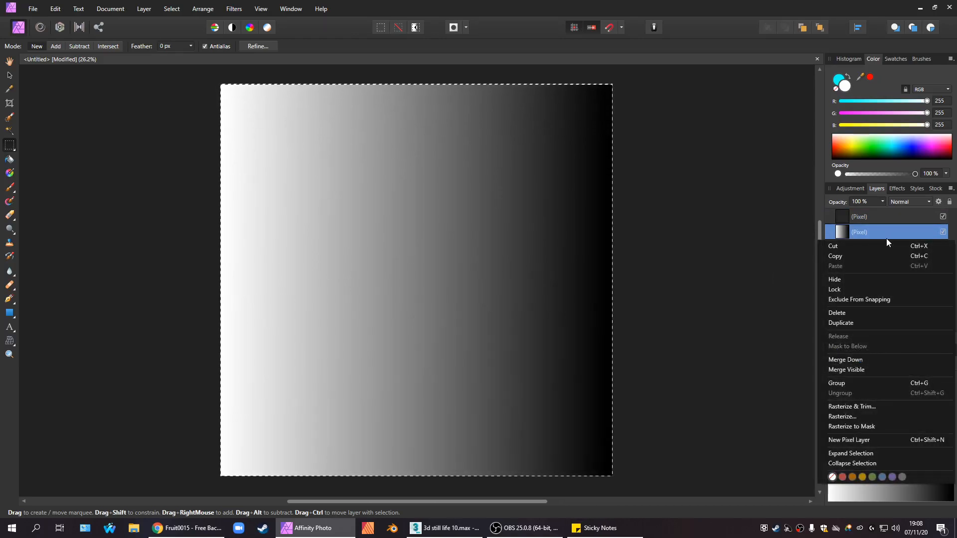
click(867, 313)
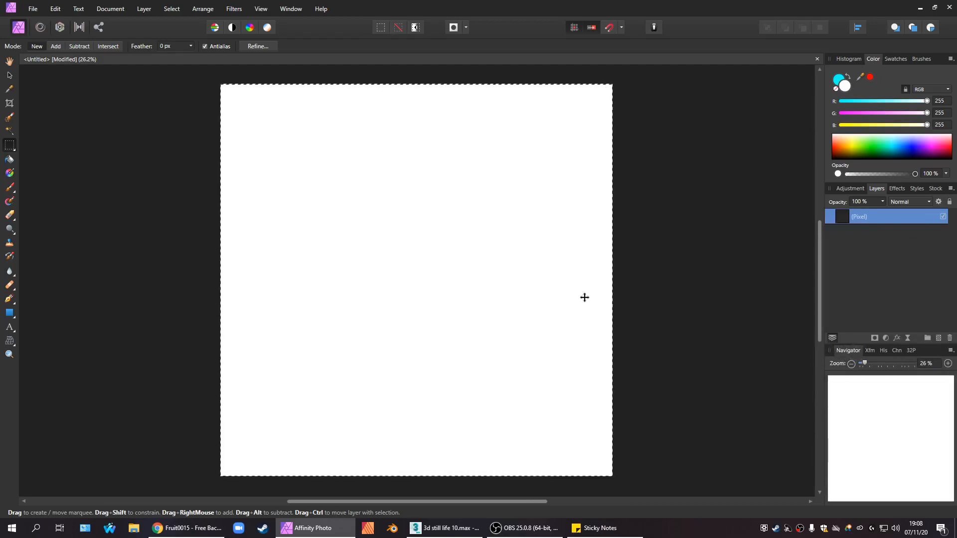
key(ctrl+d)
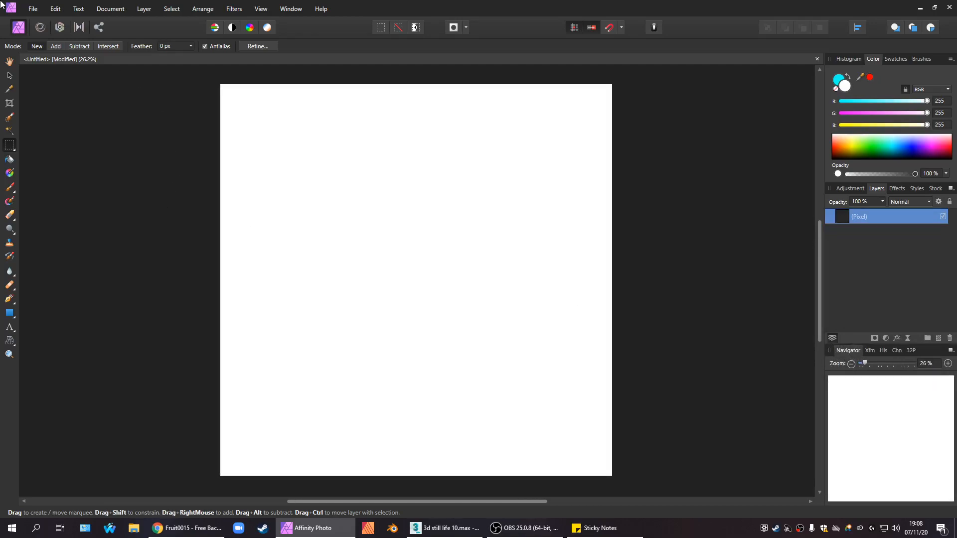
Open the peach photo TexturesCom_Fruit0015_1_M from the textures folder.
click(31, 8)
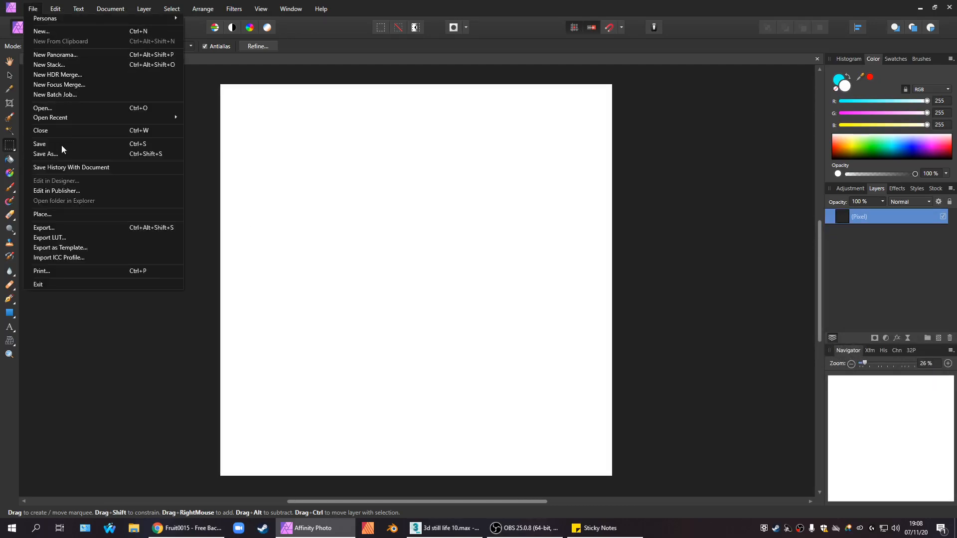
click(64, 108)
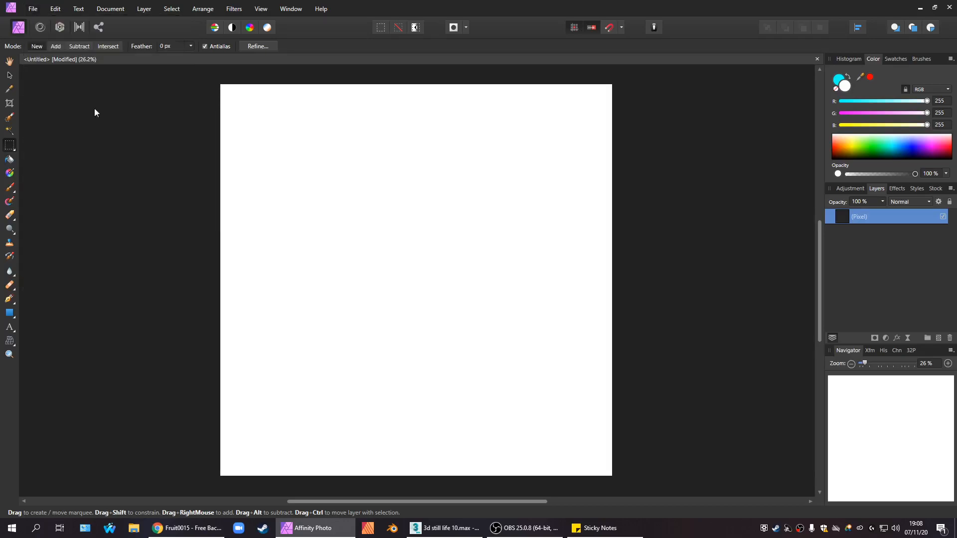
click(210, 83)
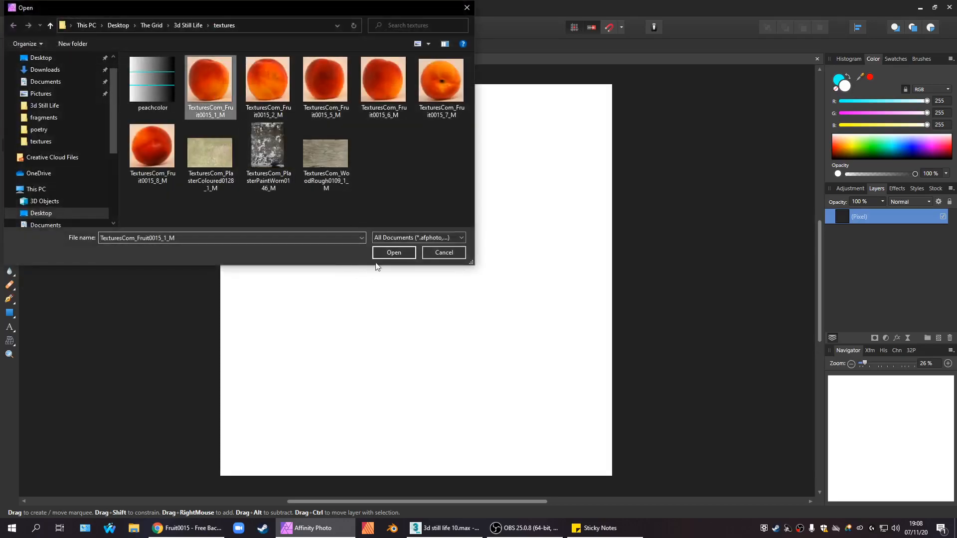
click(391, 252)
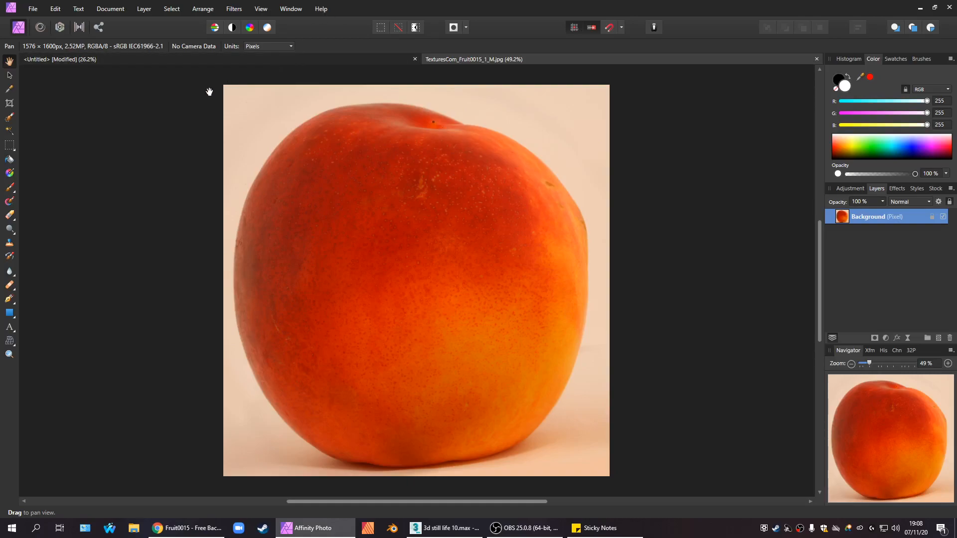
Float the peach photo in its own window, make that window taller, and place it beside the blank canvas.
drag(504, 61, 802, 162)
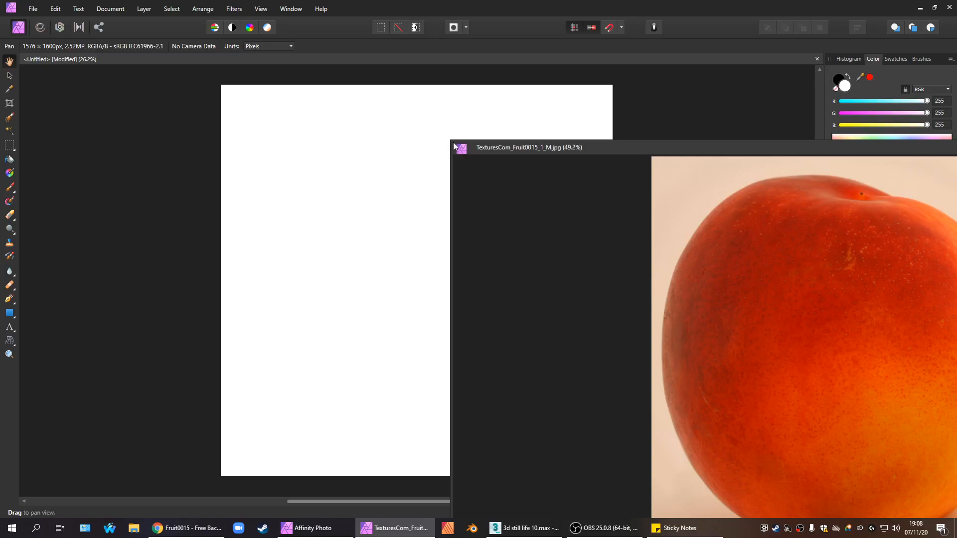
drag(448, 140, 691, 131)
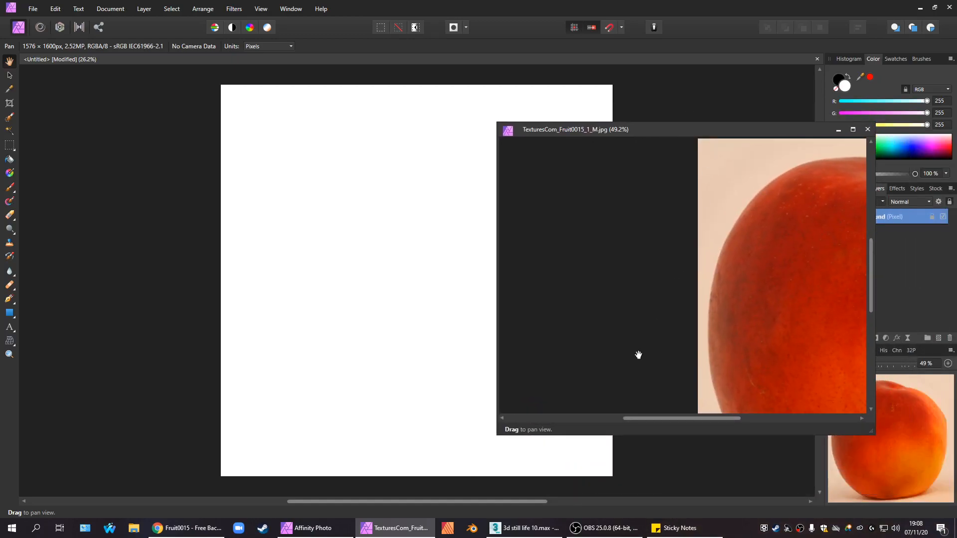
click(674, 418)
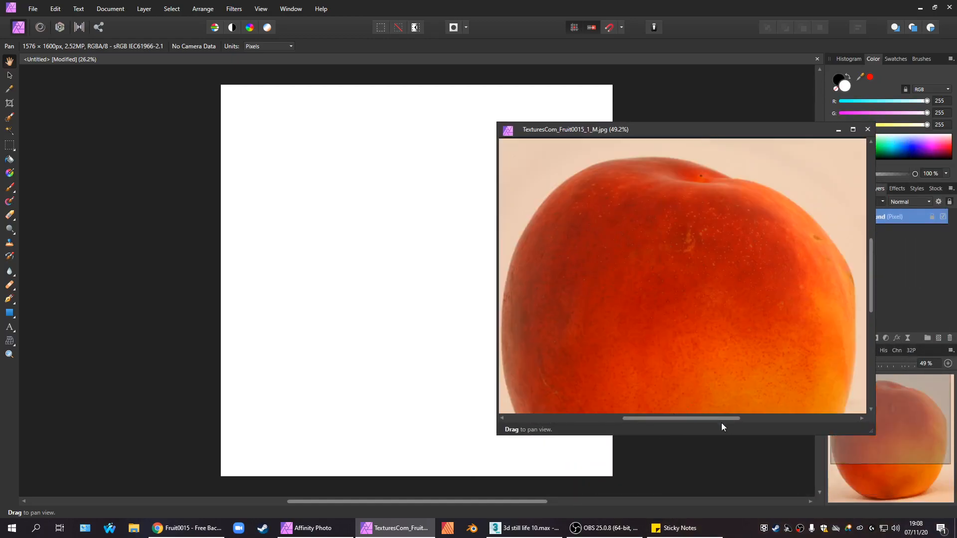
drag(730, 437, 718, 500)
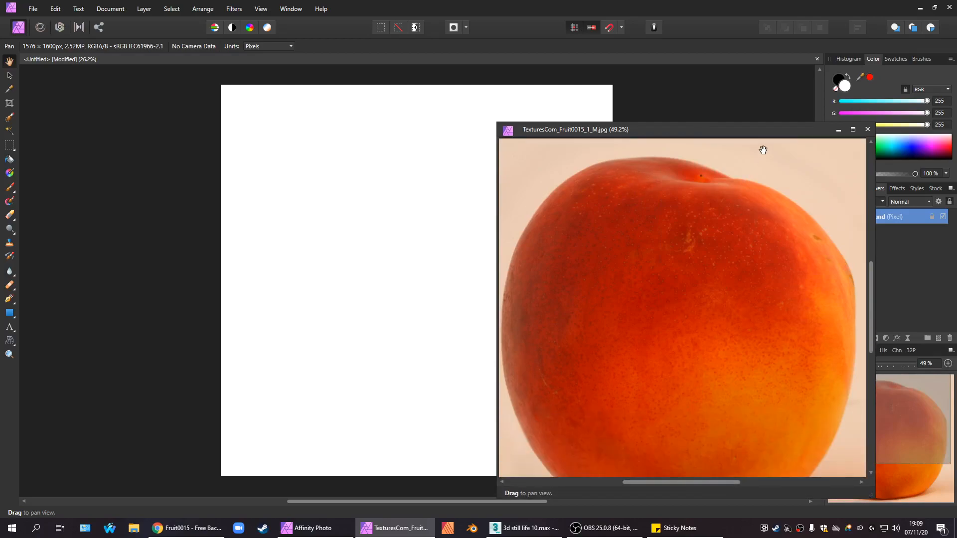
drag(728, 137, 798, 81)
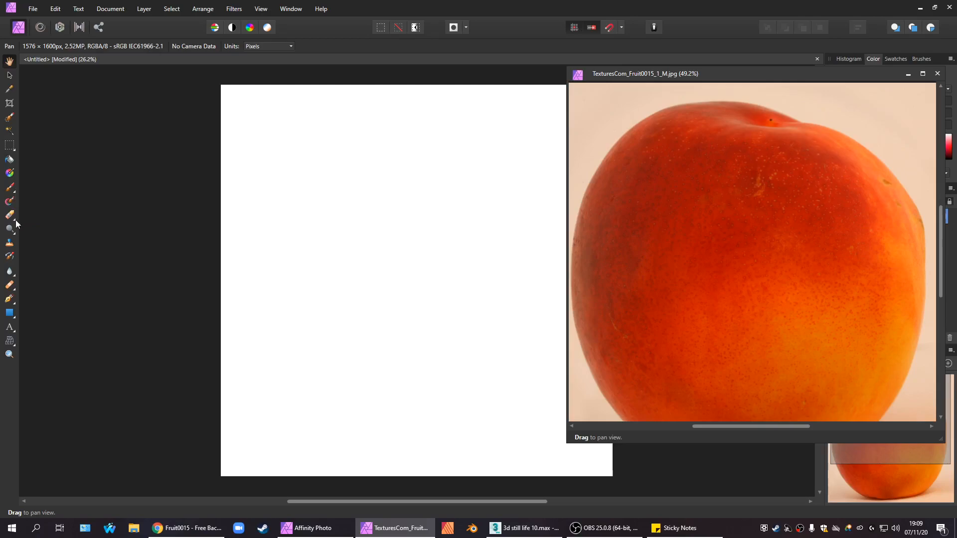
Try to sample a red from the peach photo as the Paint Brush colour, and move the photo aside.
click(10, 193)
mouse_move(708, 76)
mouse_down()
mouse_move(607, 122)
mouse_move(274, 166)
mouse_up()
click(870, 78)
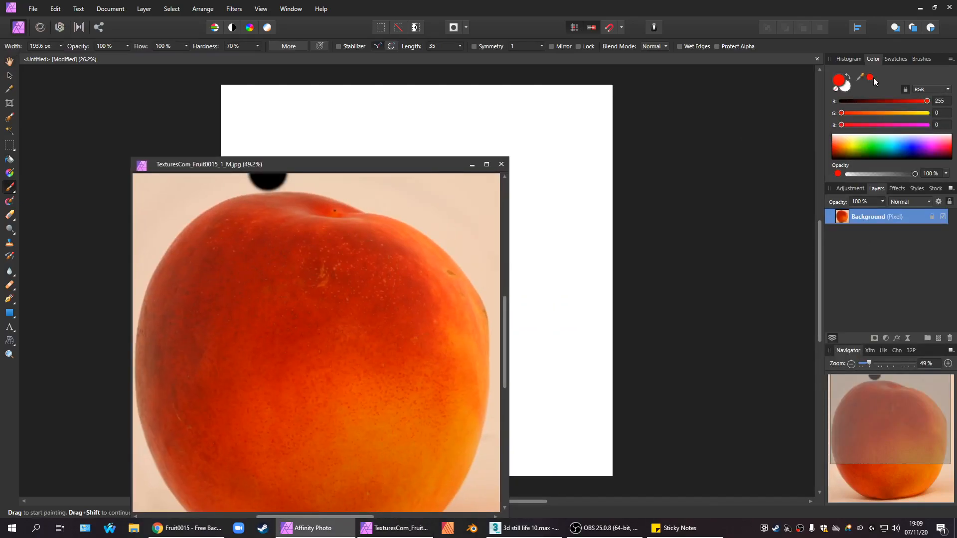
drag(859, 76, 313, 370)
drag(381, 160, 947, 139)
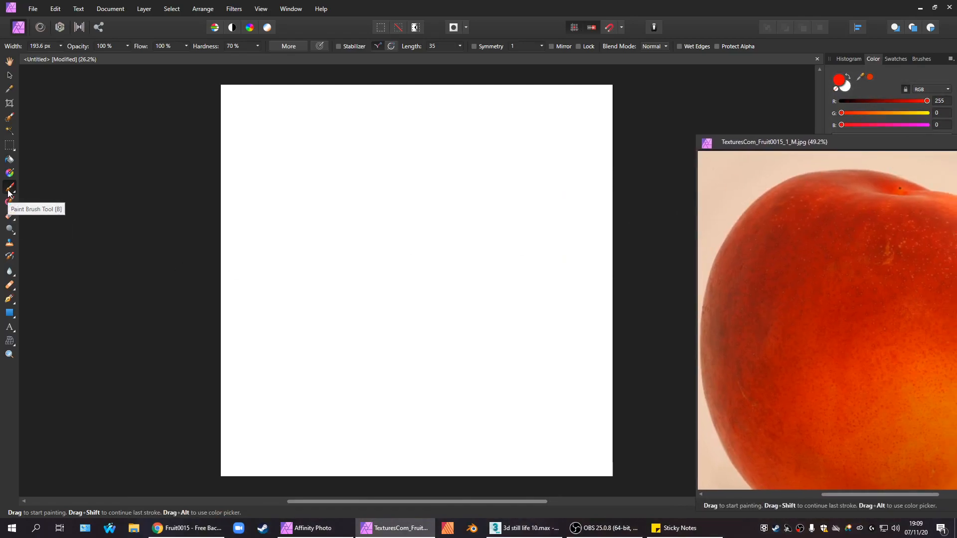
Try painting on the blank canvas with a 690 px Paint Brush using a colour sampled from the peach.
click(60, 45)
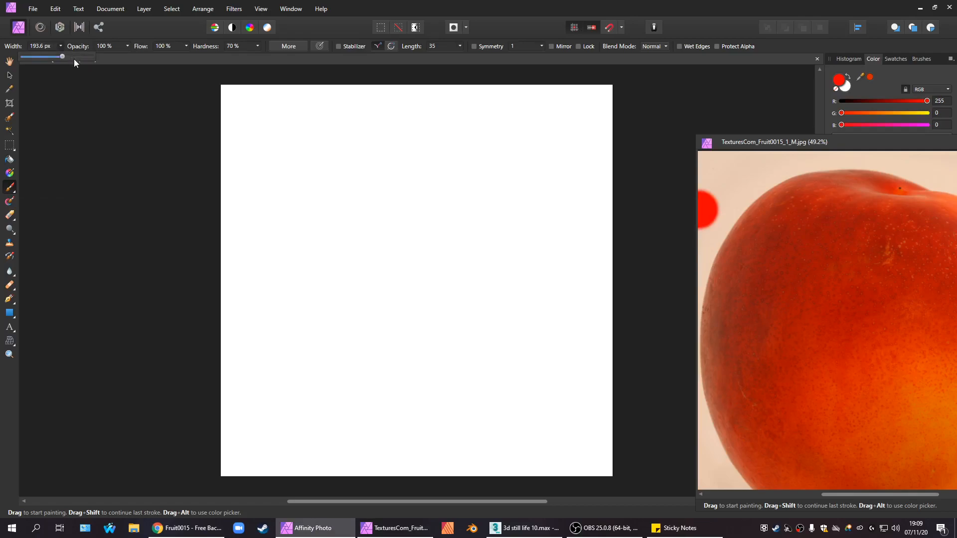
click(61, 46)
key(m)
mouse_move(303, 272)
mouse_down()
mouse_move(455, 295)
mouse_move(308, 214)
mouse_up()
key(ctrl+d)
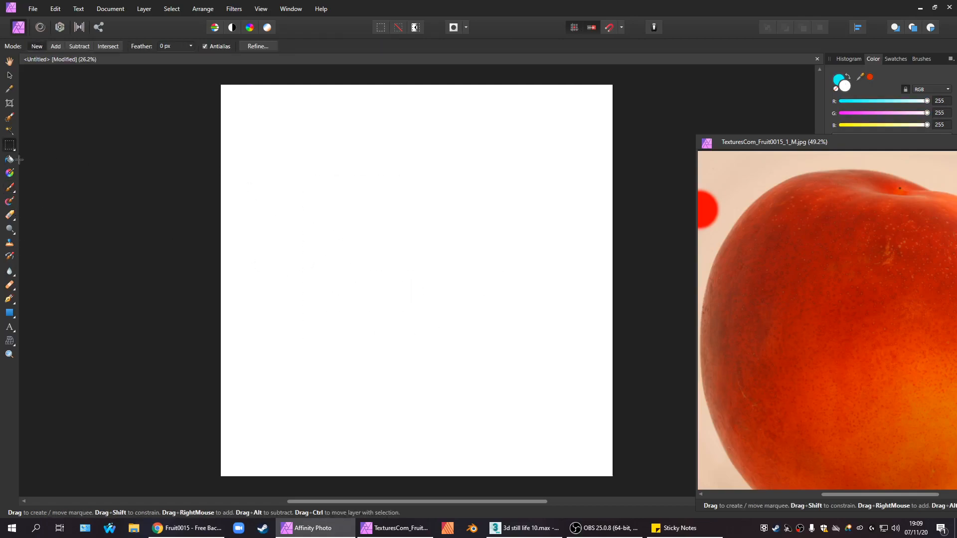
click(9, 187)
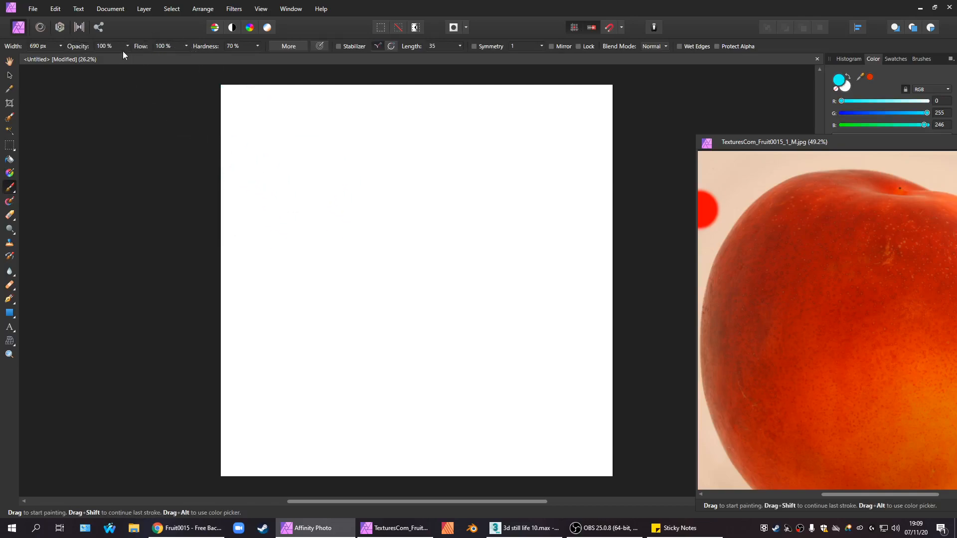
click(61, 48)
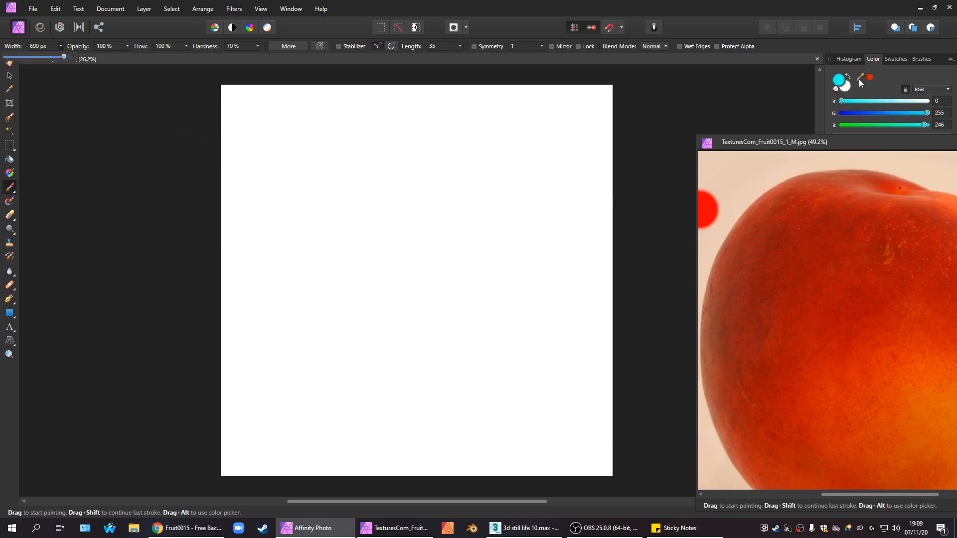
mouse_move(563, 59)
mouse_down()
mouse_move(665, 117)
mouse_move(634, 119)
mouse_move(562, 301)
mouse_move(545, 98)
mouse_move(483, 43)
mouse_move(436, 85)
mouse_move(440, 64)
mouse_move(486, 99)
mouse_up()
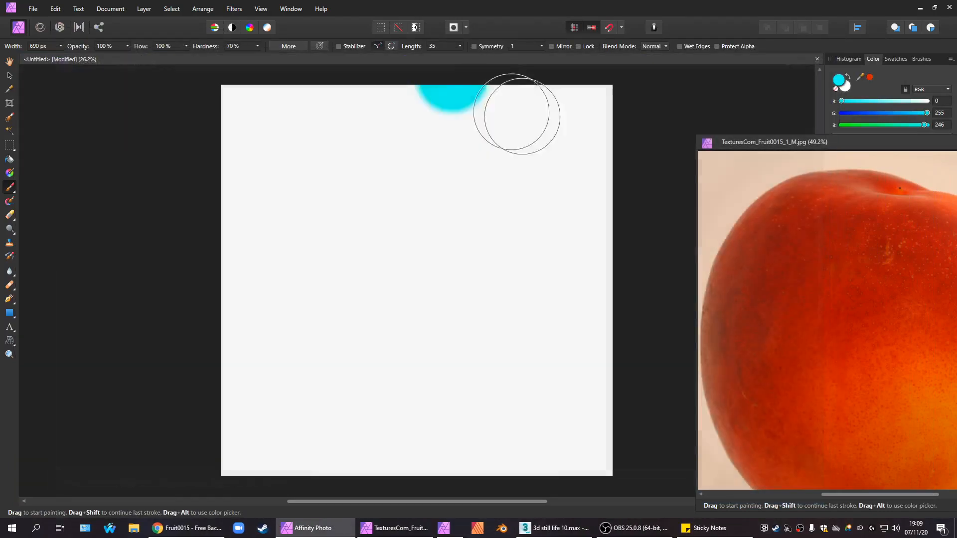
Try to pick a dark red from the peach photo with the Color Picker and carry it over to the blank document.
click(9, 90)
mouse_move(847, 346)
mouse_down()
mouse_move(912, 342)
mouse_move(752, 289)
mouse_move(754, 165)
mouse_move(780, 142)
mouse_move(379, 98)
mouse_move(408, 105)
mouse_up()
key(b)
click(10, 131)
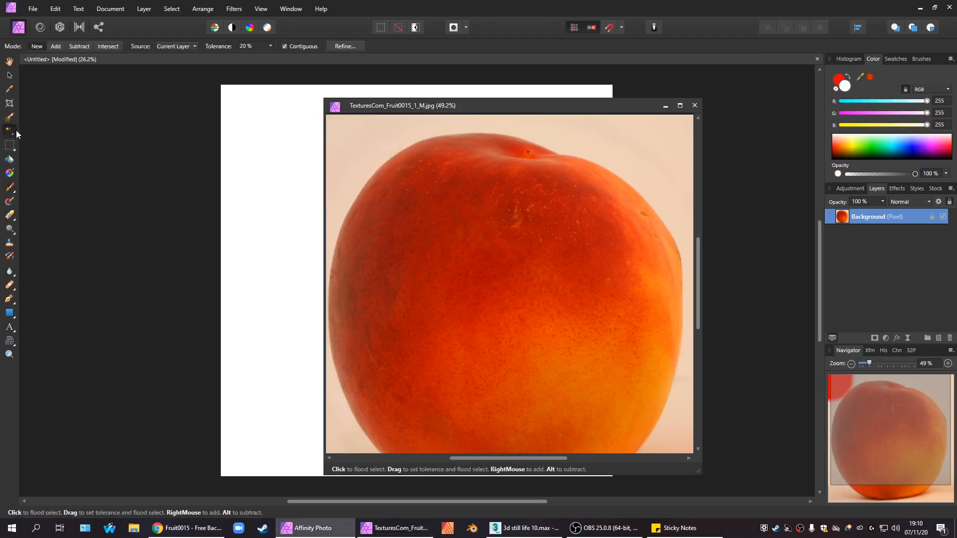
click(9, 90)
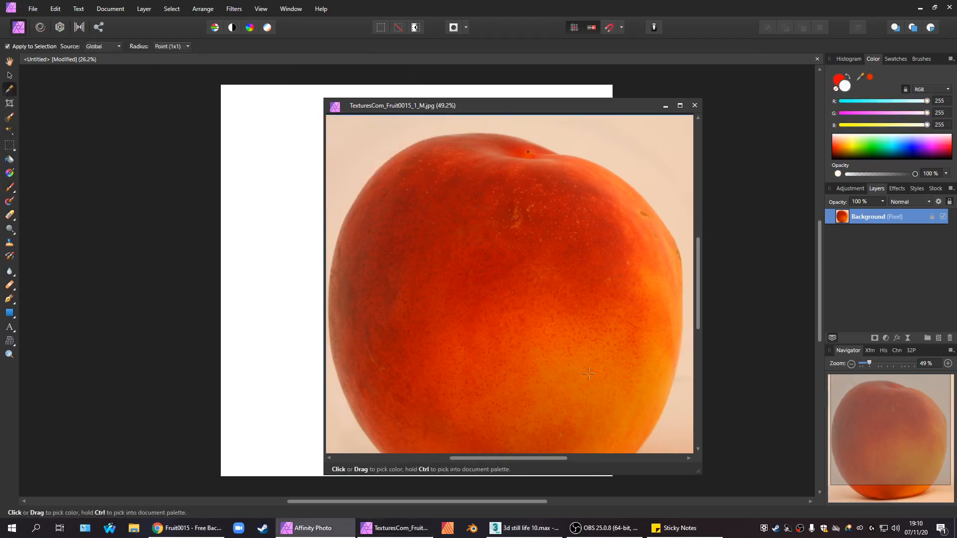
click(495, 298)
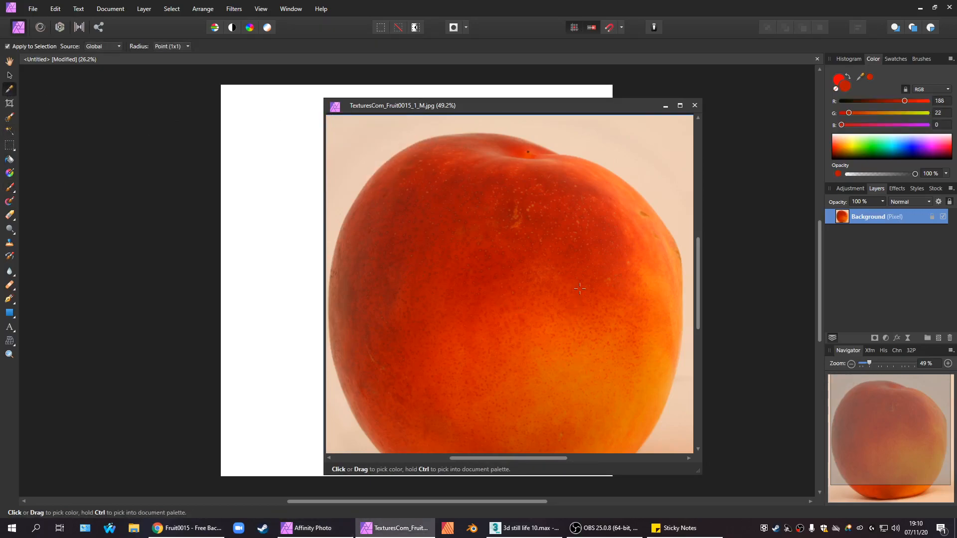
click(505, 312)
drag(531, 105, 877, 202)
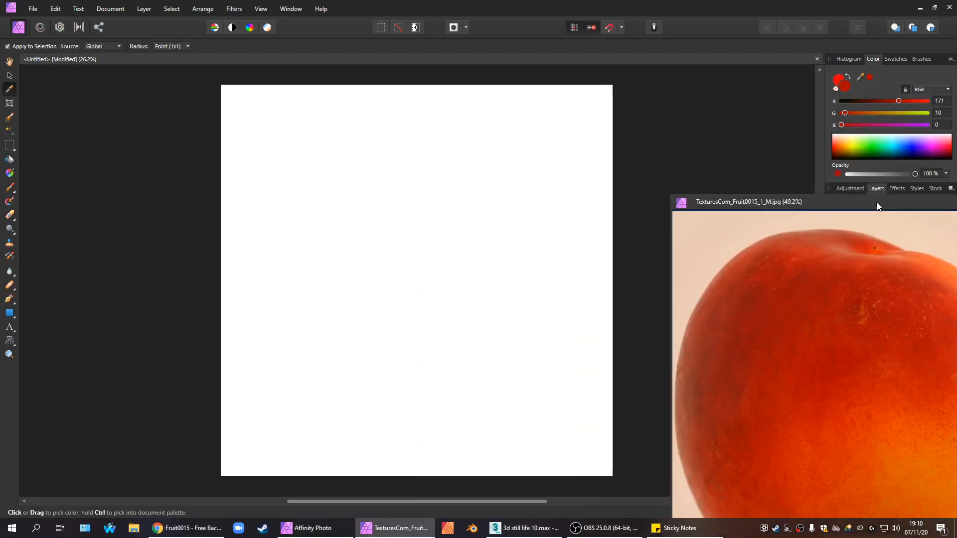
click(624, 58)
drag(815, 201, 519, 118)
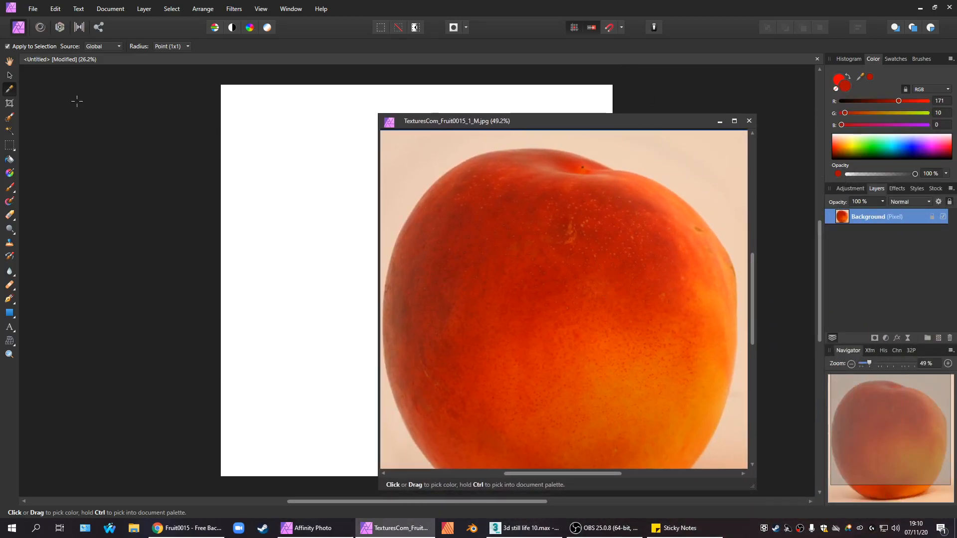
Copy a rectangular patch from the middle of the peach into the blank document, closing the photo without saving changes.
mouse_move(628, 362)
mouse_down()
mouse_move(535, 304)
mouse_move(618, 346)
mouse_up()
click(10, 145)
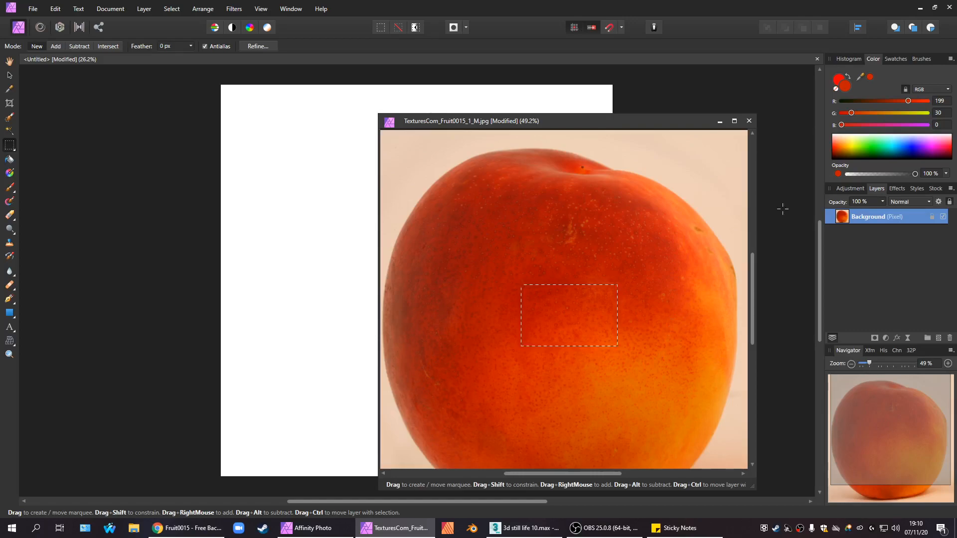
click(748, 121)
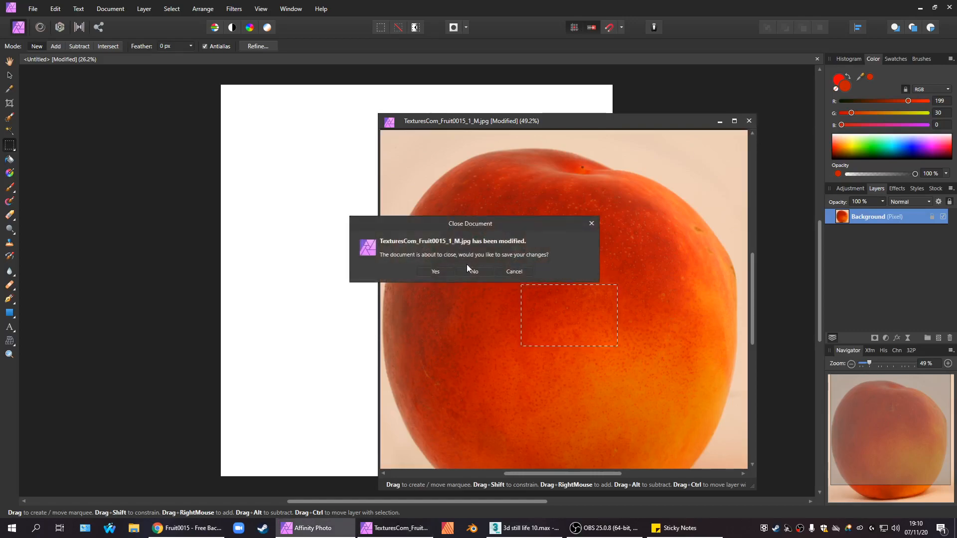
click(481, 271)
key(ctrl+v)
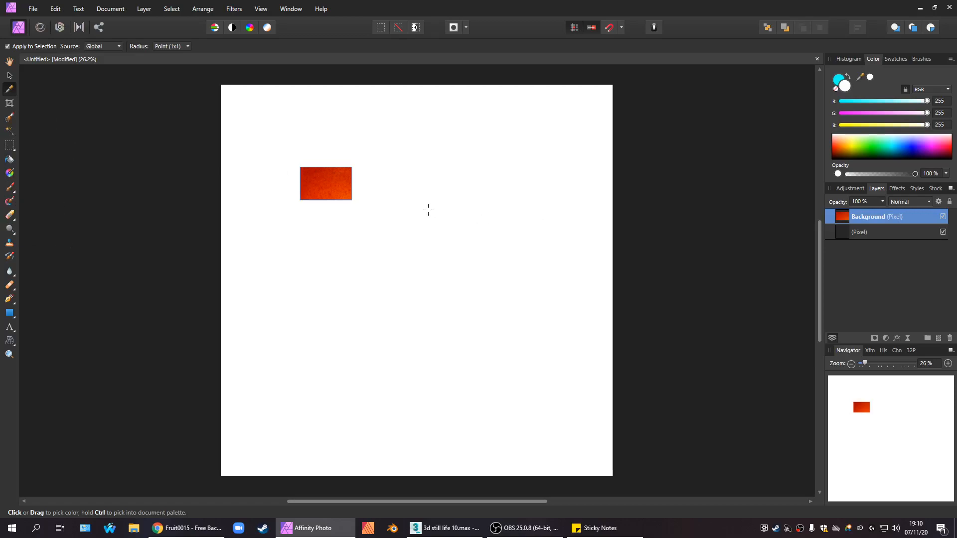
Sample the orange-red RGB 206, 33, 3 from the pasted patch and paint over the canvas's upper-left area with the 690 px Paint Brush.
drag(322, 183, 333, 196)
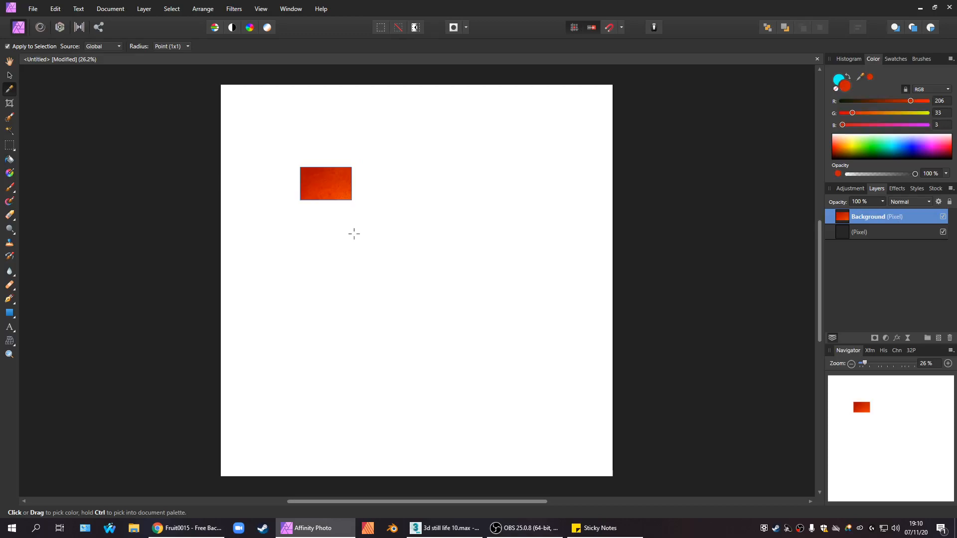
click(10, 188)
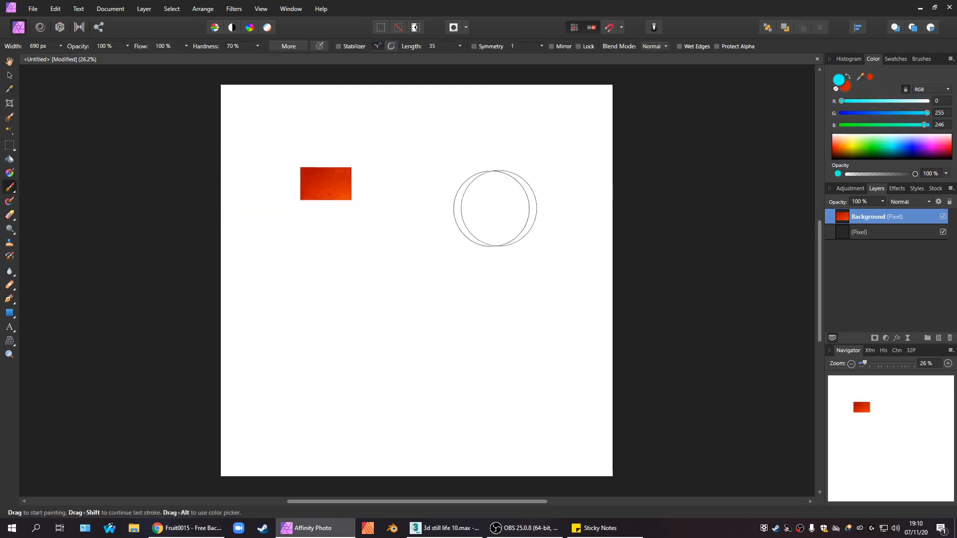
click(860, 80)
mouse_move(316, 182)
mouse_down()
mouse_move(342, 100)
mouse_move(388, 104)
mouse_up()
drag(323, 269, 381, 303)
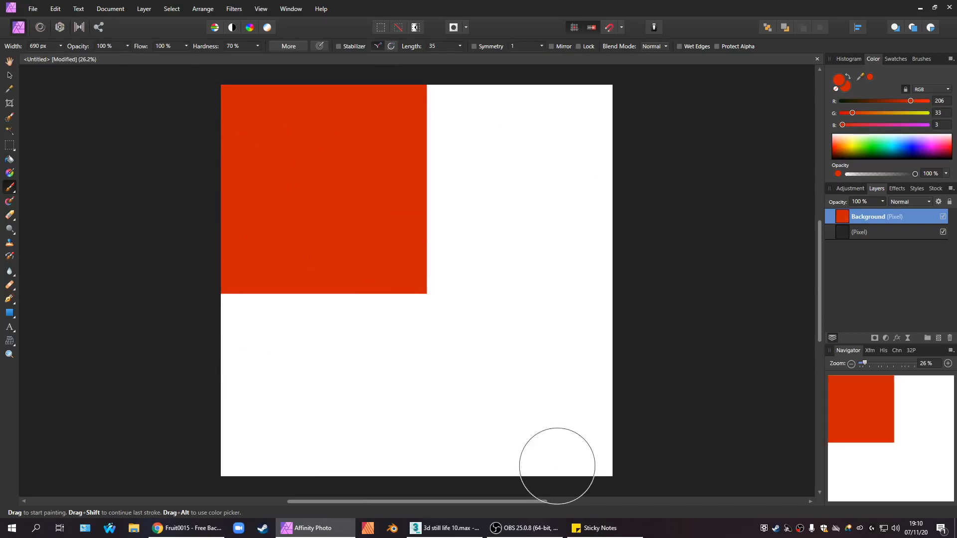
Delete the empty pixel layer beneath the painted Background layer.
click(882, 230)
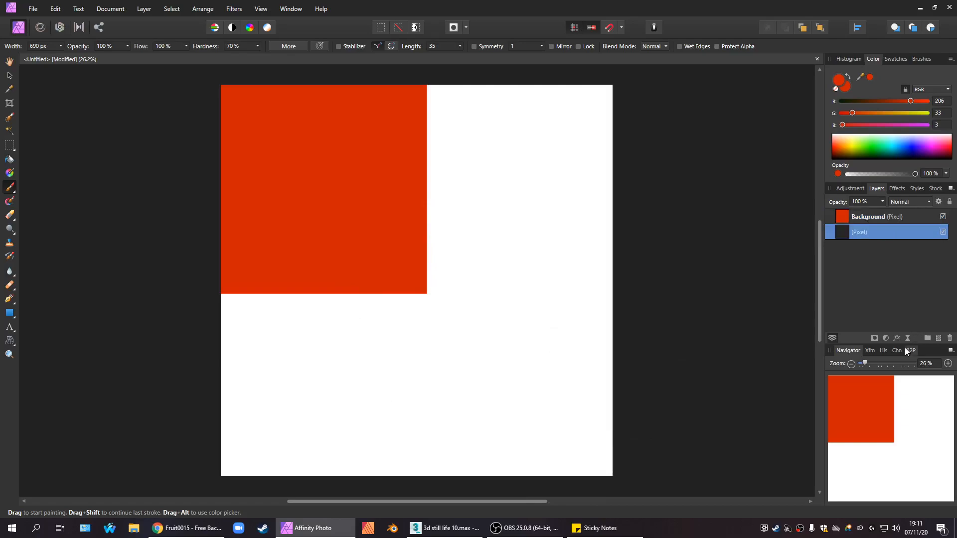
click(950, 338)
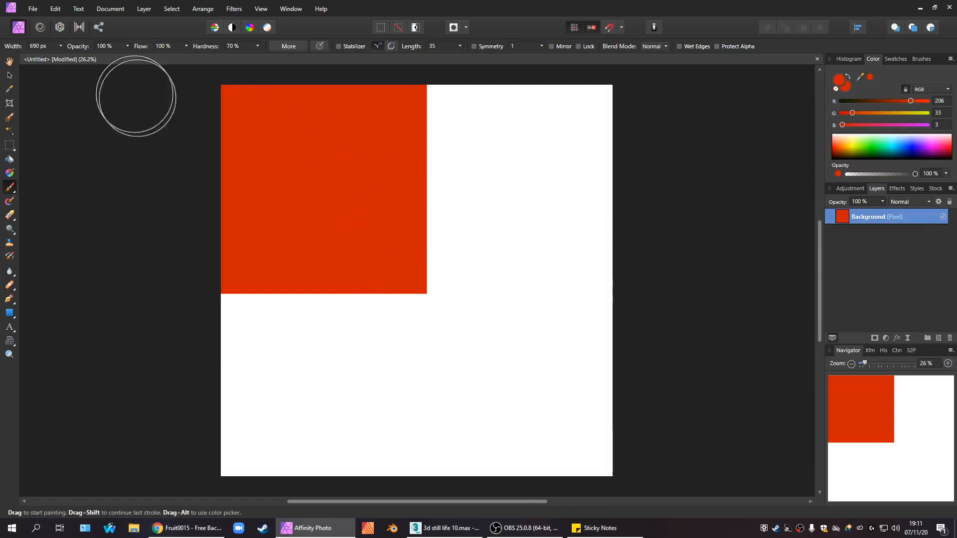
Undo the empty layer's deletion and the orange-red painting on the Background layer.
click(350, 271)
key(ctrl+z)
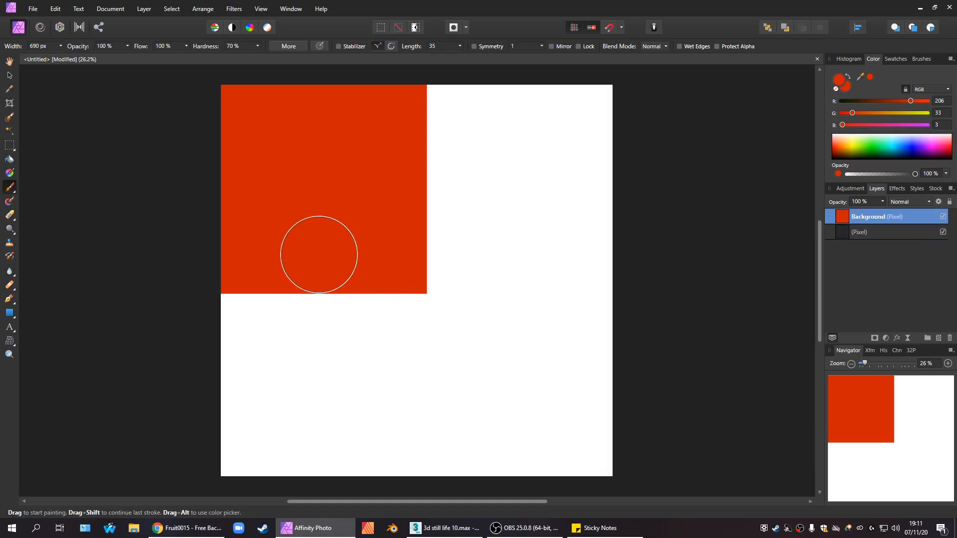
key(ctrl+z)
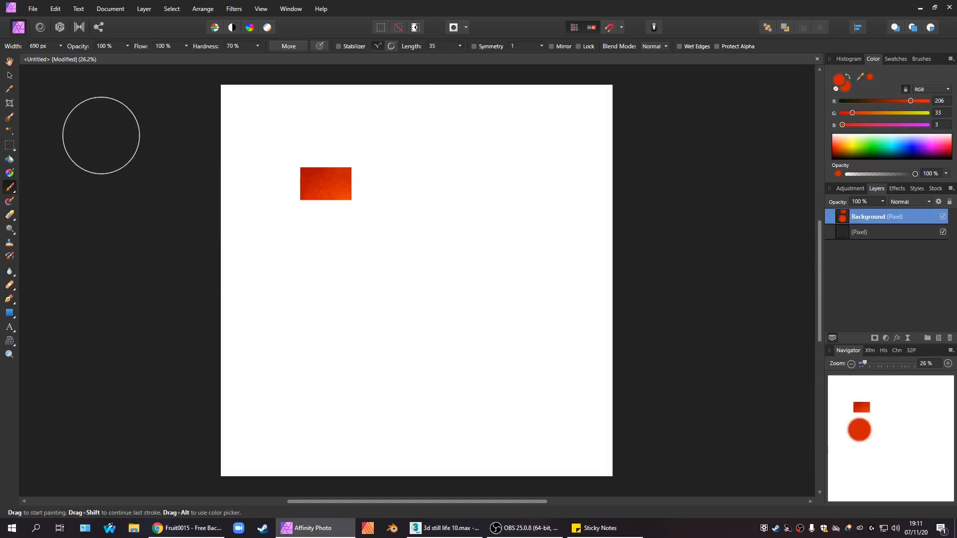
Add a new pixel layer and paint the entire canvas orange-red, RGB 206, 33, 3, on it.
click(139, 6)
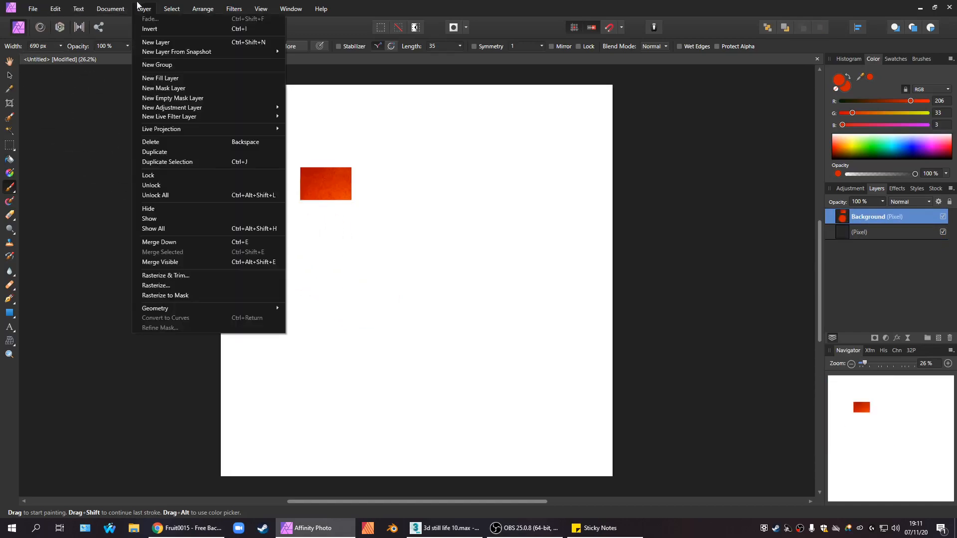
click(151, 45)
click(434, 231)
mouse_move(421, 305)
mouse_down()
mouse_move(436, 341)
mouse_move(484, 331)
mouse_move(593, 452)
mouse_up()
mouse_move(439, 421)
mouse_down()
mouse_move(504, 425)
mouse_move(230, 442)
mouse_move(505, 366)
mouse_move(648, 291)
mouse_move(483, 389)
mouse_move(364, 416)
mouse_move(384, 234)
mouse_up()
mouse_move(49, 263)
mouse_down()
mouse_move(698, 262)
mouse_move(289, 197)
mouse_move(336, 107)
mouse_move(533, 54)
mouse_up()
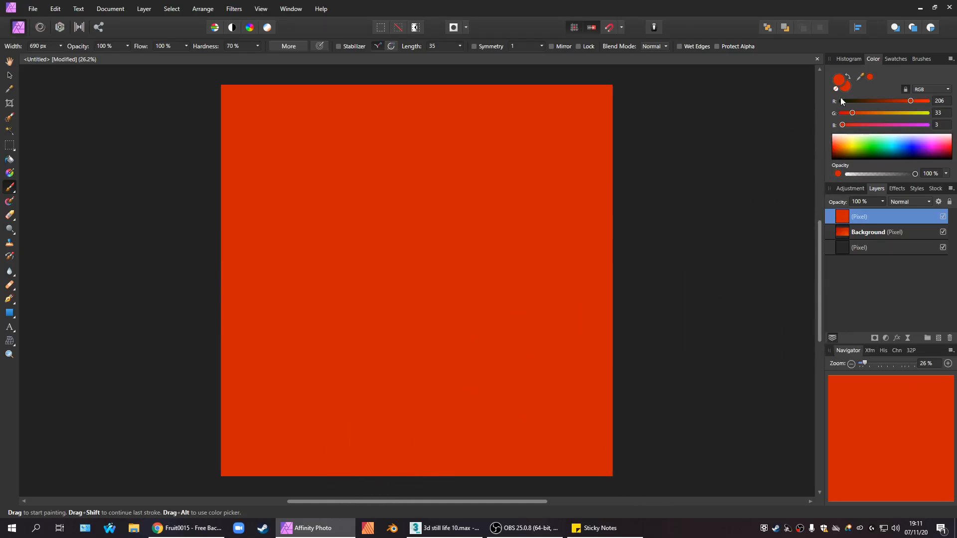
Open the peach photo TexturesCom_Fruit0015_1_M from File Explorer's recent files and place it beside the colour controls for reference.
click(30, 6)
click(29, 8)
click(133, 528)
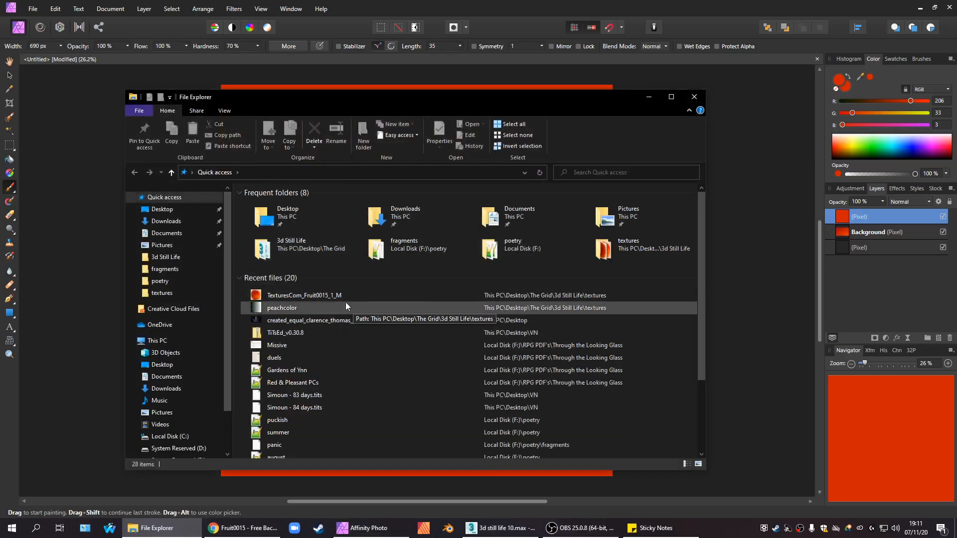
double_click(346, 294)
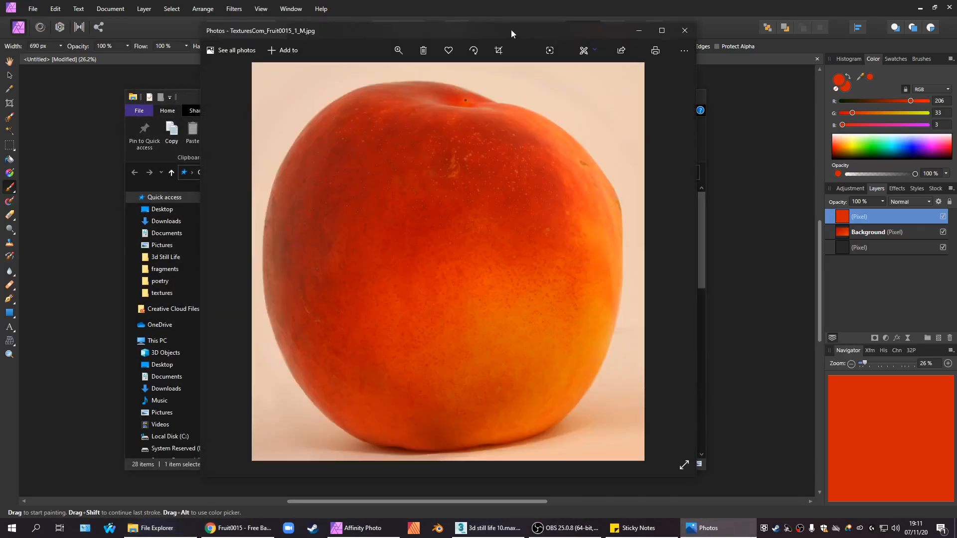
drag(510, 29, 896, 34)
drag(464, 103, 351, 146)
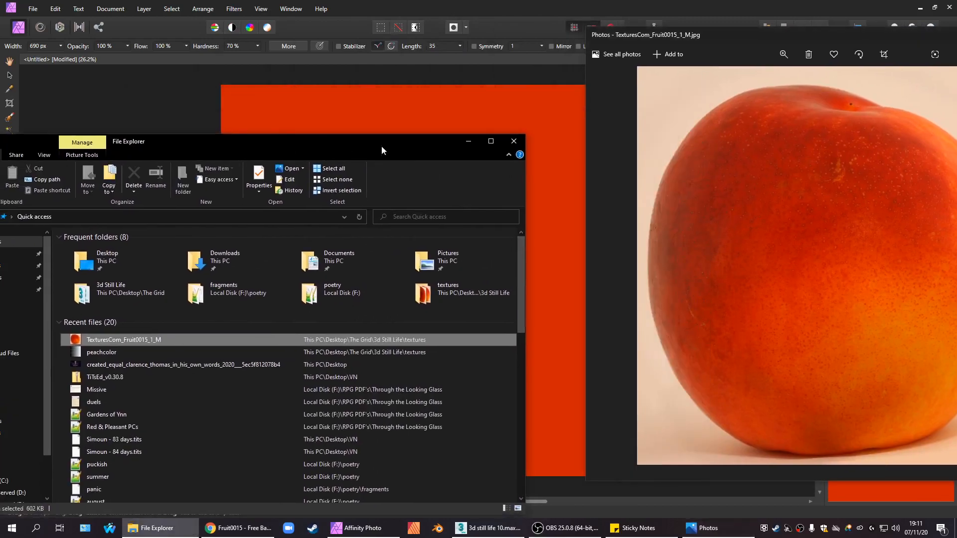
click(514, 142)
drag(776, 33, 643, 16)
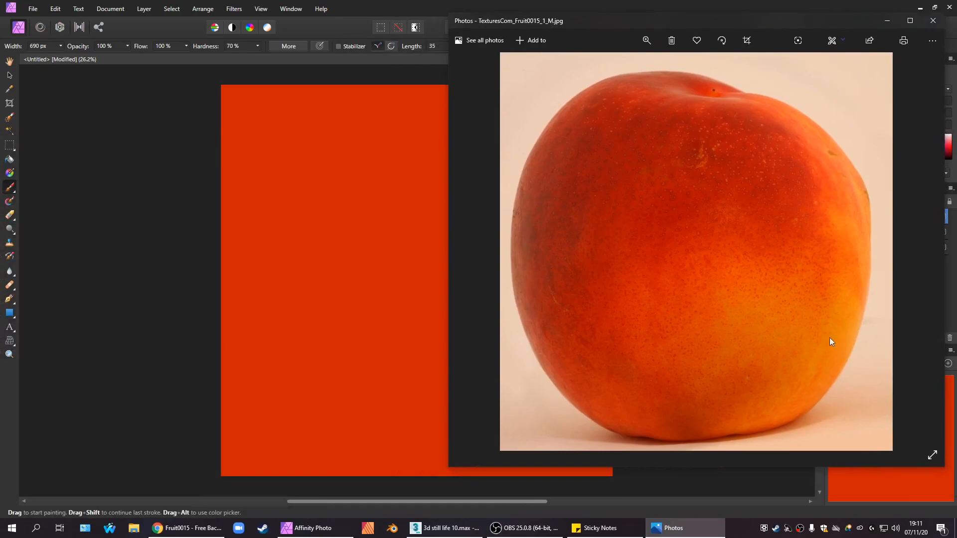
drag(759, 22, 262, 71)
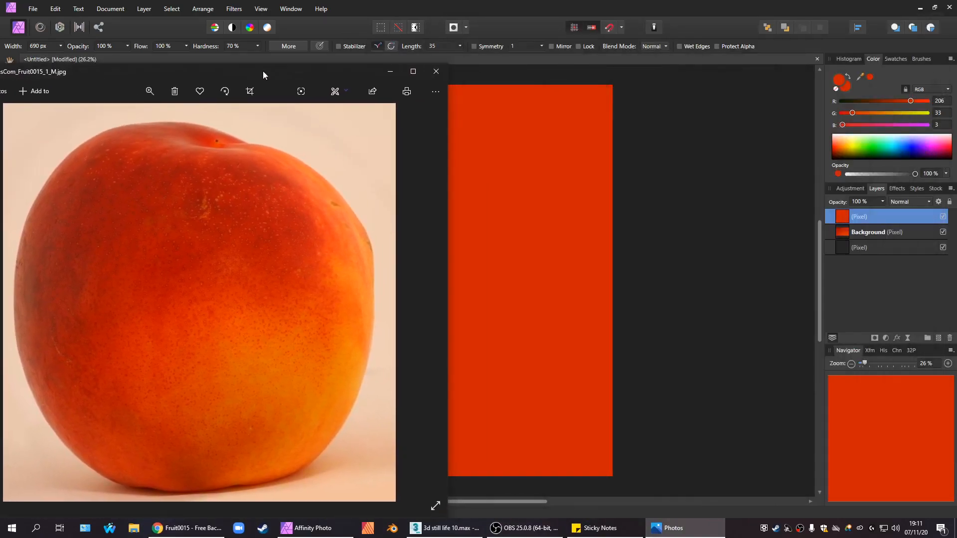
Return to Affinity Photo and set the brush colour to the yellow-orange RGB 255, 182, 59.
click(865, 80)
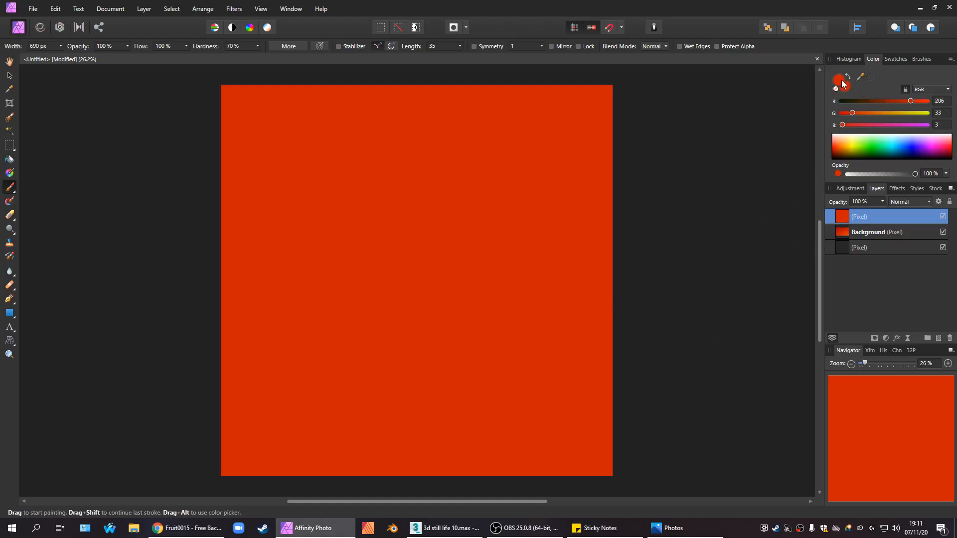
double_click(840, 80)
drag(345, 160, 358, 160)
click(506, 254)
drag(426, 179, 528, 233)
click(595, 350)
Set the Paint Brush opacity to 44% and its width to 1919 px.
click(127, 46)
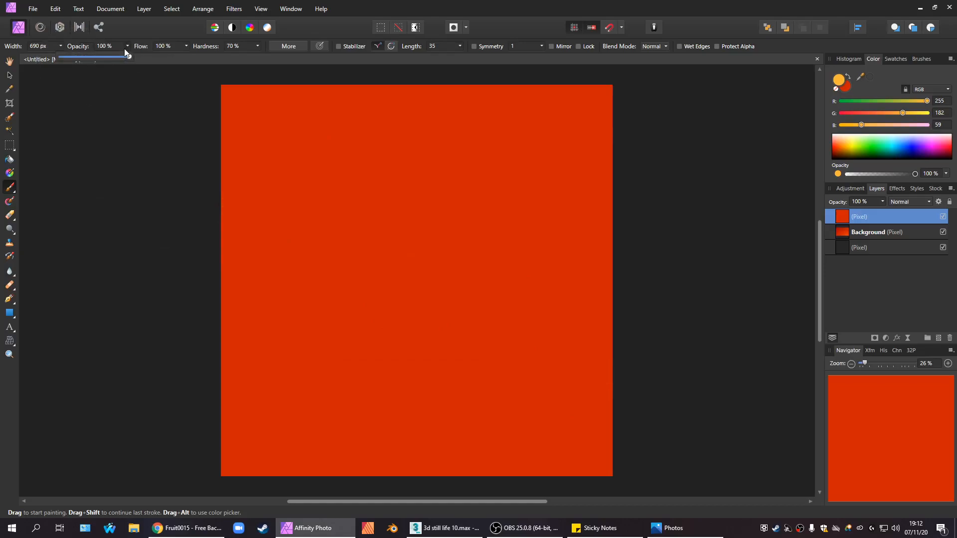
click(89, 56)
click(549, 371)
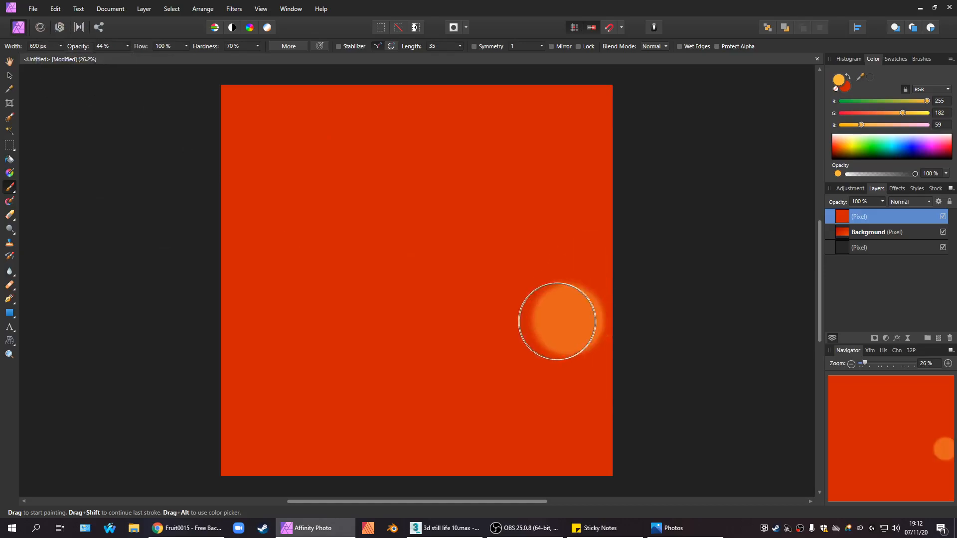
click(61, 46)
click(68, 57)
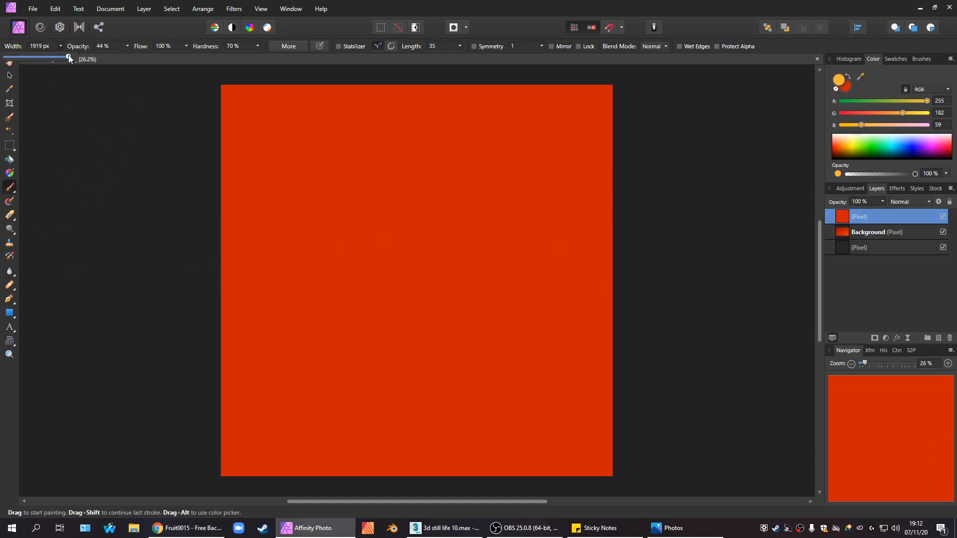
Try large yellow-orange brush strokes along the canvas's right edge on the orange-red layer, then undo them.
click(686, 297)
click(437, 305)
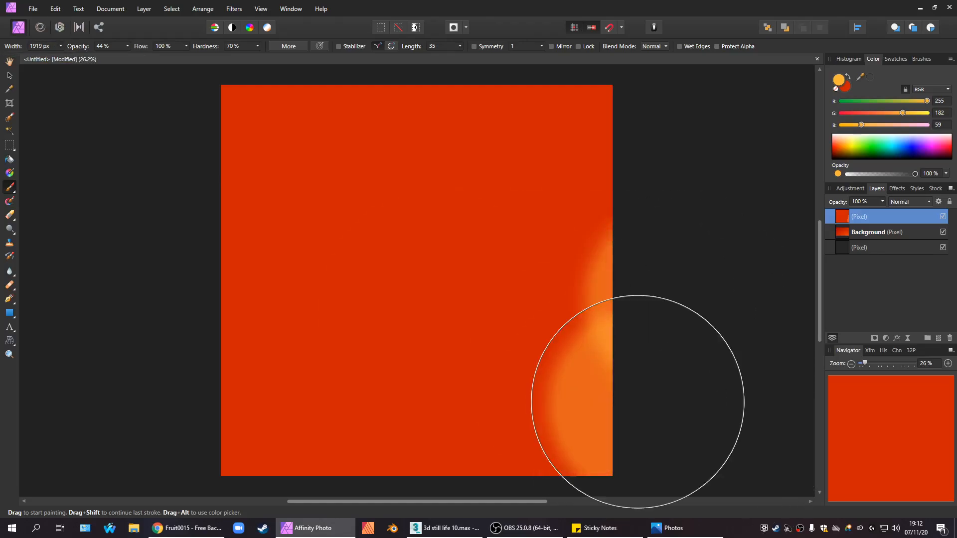
mouse_move(618, 313)
mouse_down()
mouse_move(530, 321)
mouse_move(519, 197)
mouse_move(779, 438)
mouse_up()
key(ctrl+z)
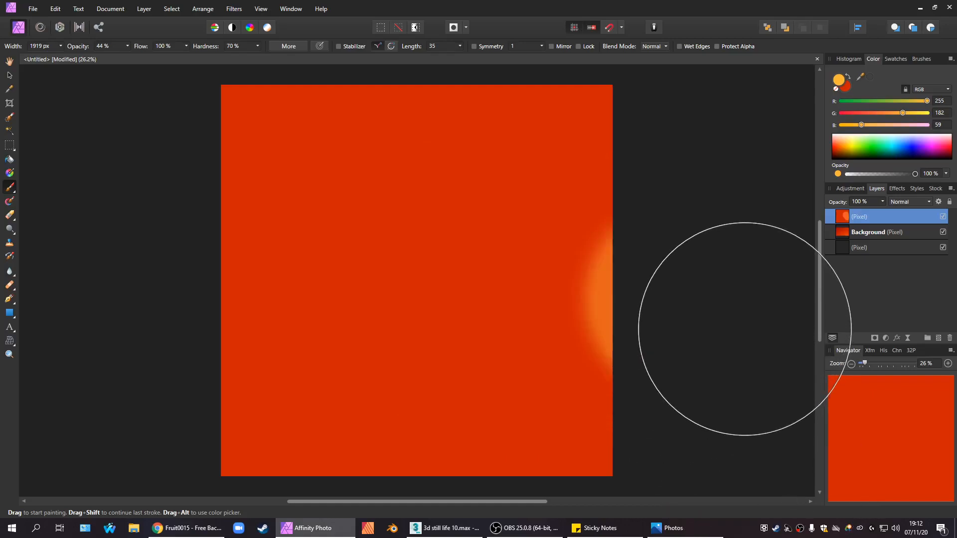
key(ctrl+z)
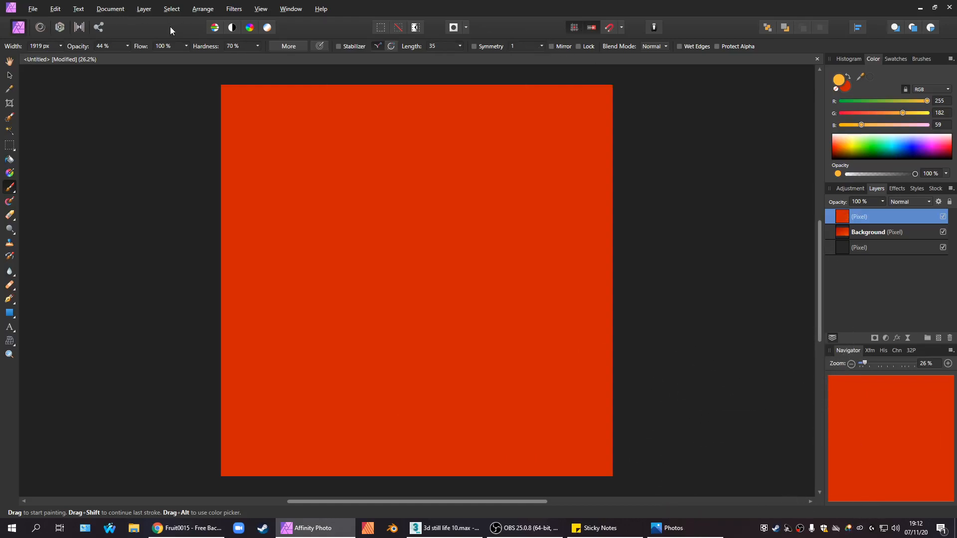
Add another pixel layer and paint broad overlapping yellow-orange areas across the canvas with the brush opacity at 17%.
click(141, 9)
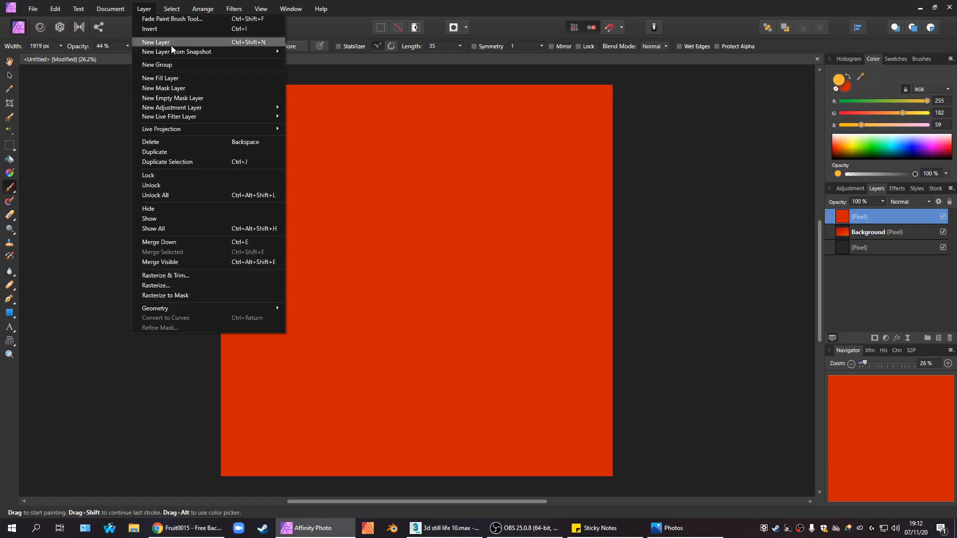
click(155, 43)
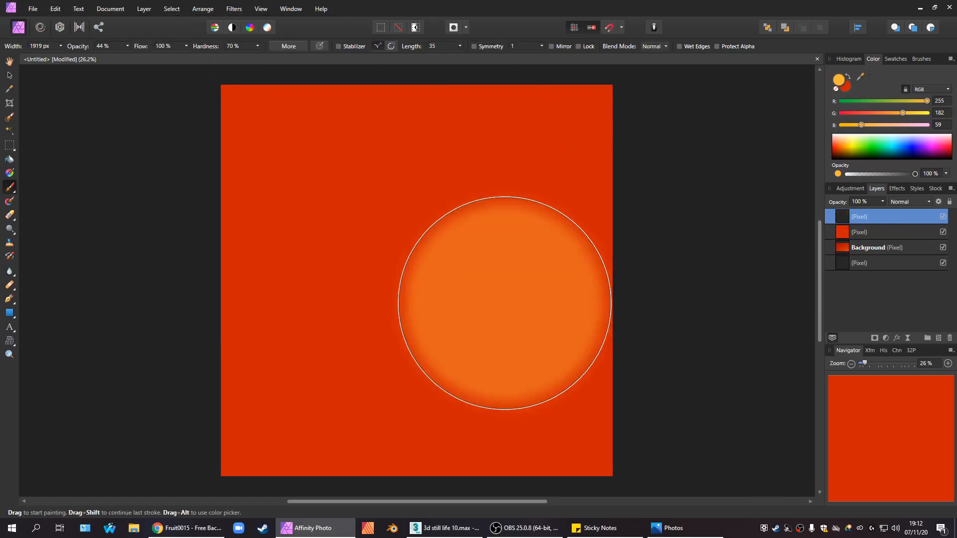
click(127, 45)
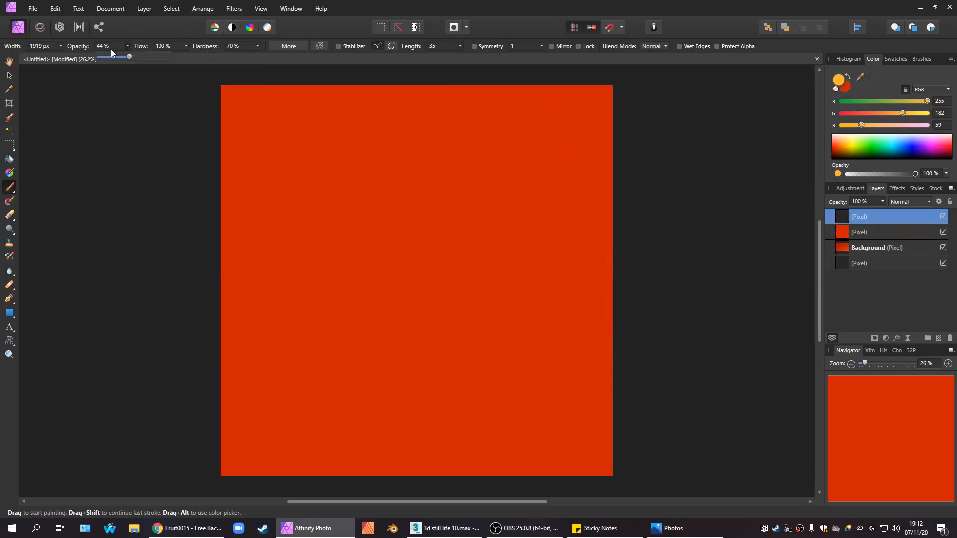
click(111, 57)
drag(579, 294, 357, 283)
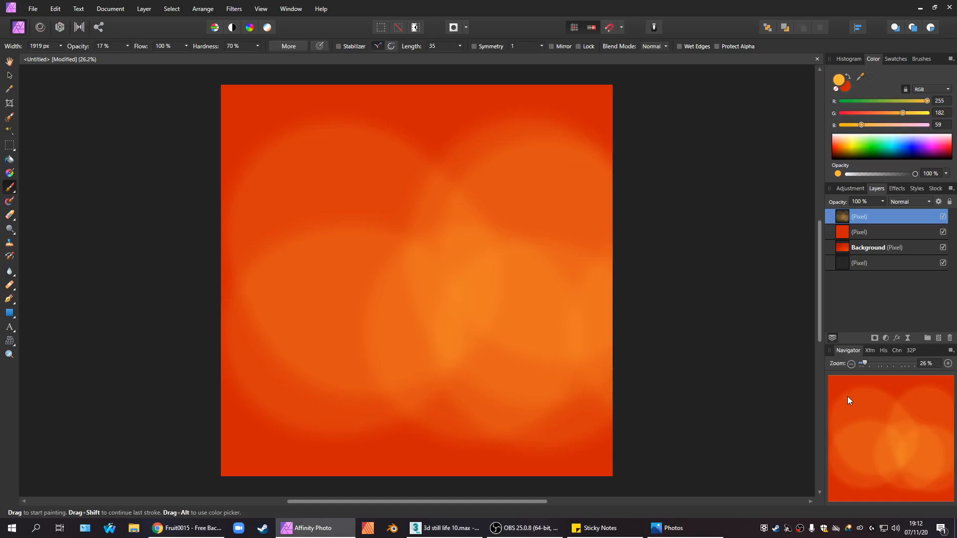
click(460, 423)
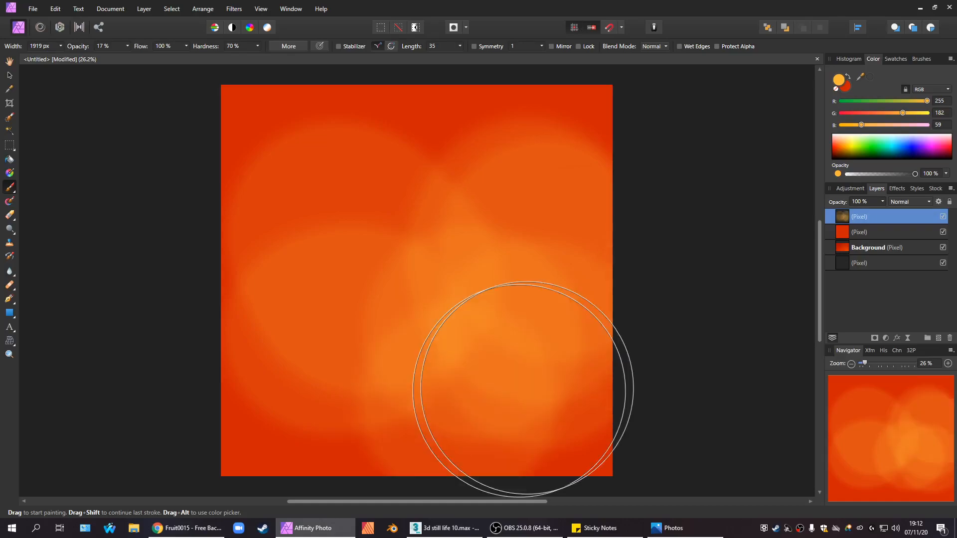
Save the document under the name peachcolor1.png in the Desktop folder The Grid\3d Still Life\textures.
click(33, 10)
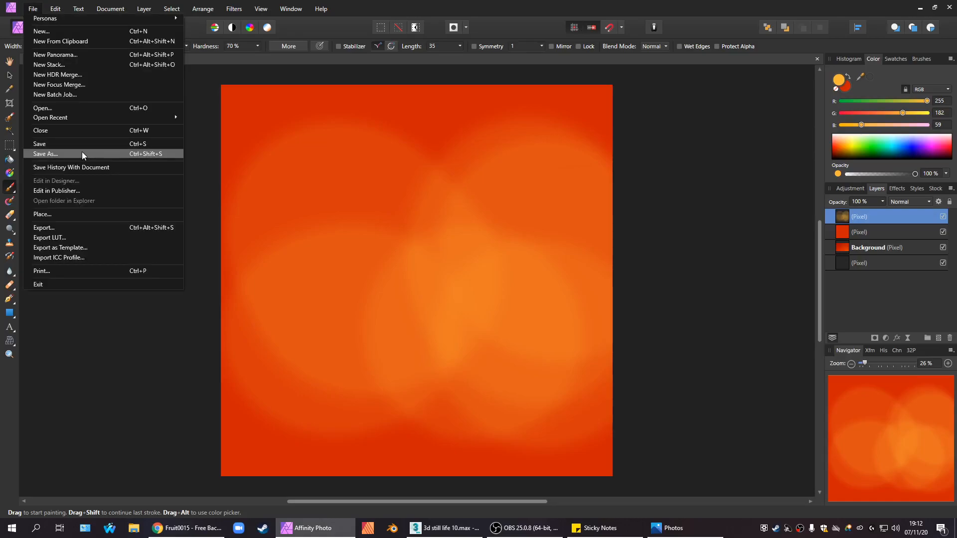
click(46, 154)
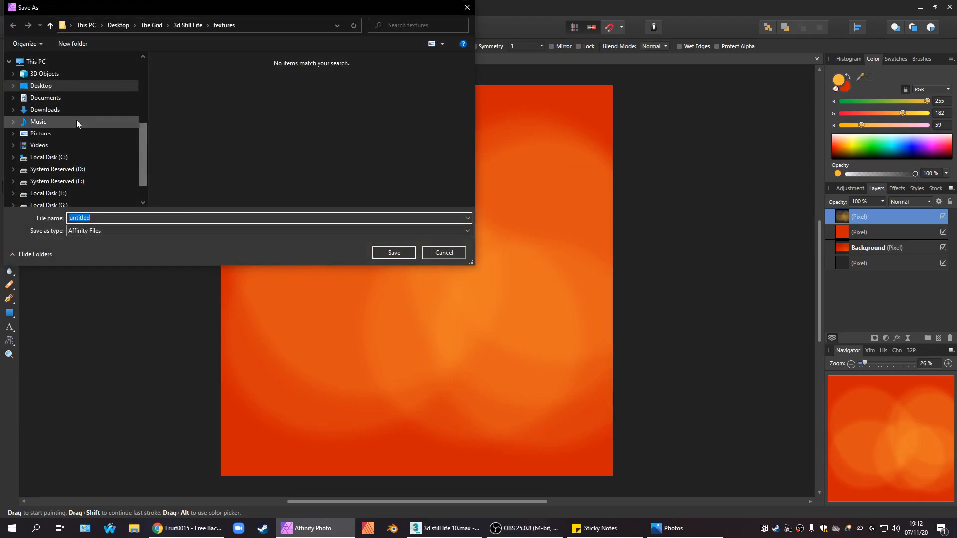
click(72, 88)
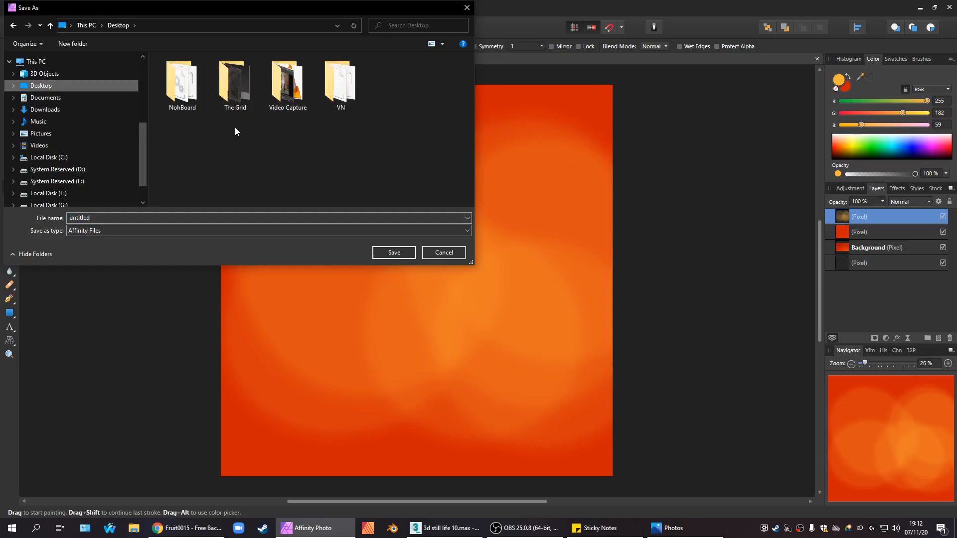
double_click(240, 98)
double_click(176, 99)
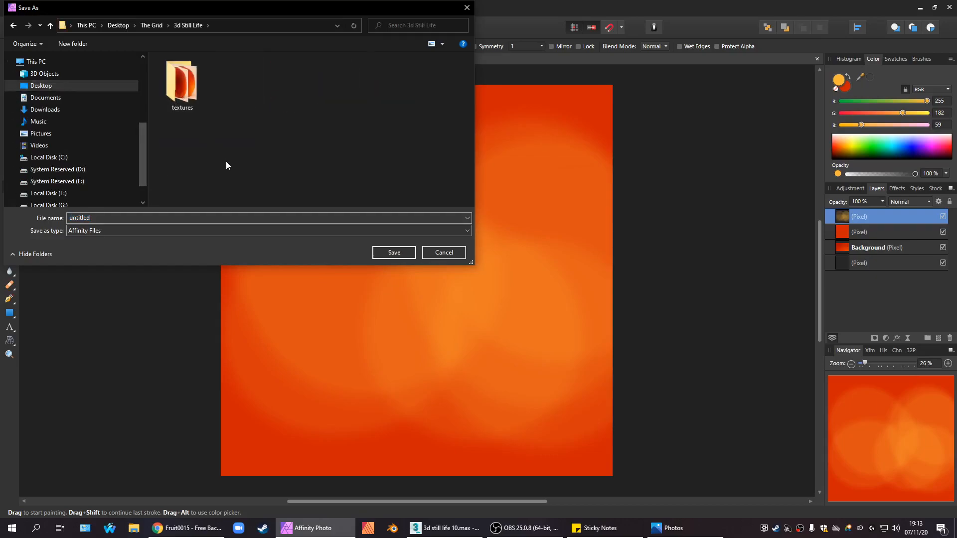
double_click(198, 111)
double_click(109, 218)
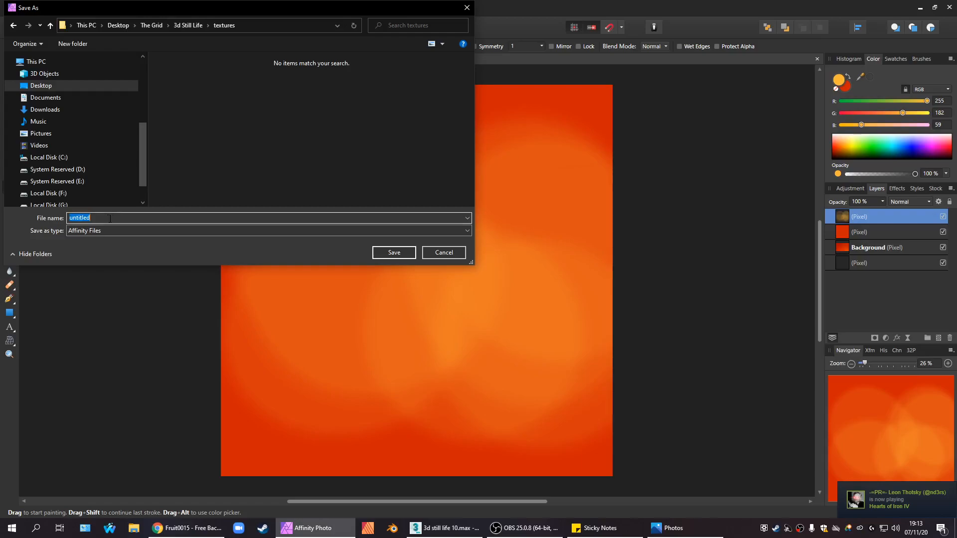
text(peach)
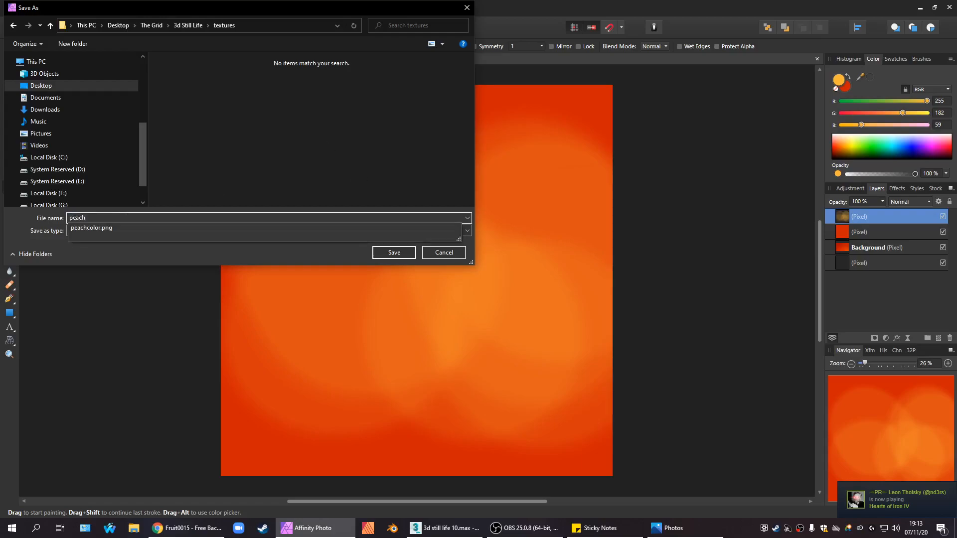
key(Down)
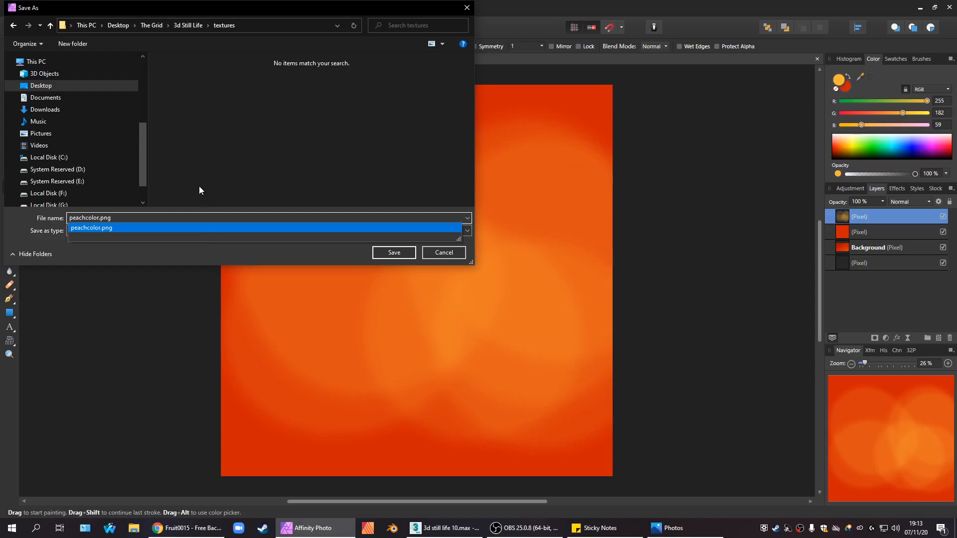
text(1)
click(373, 258)
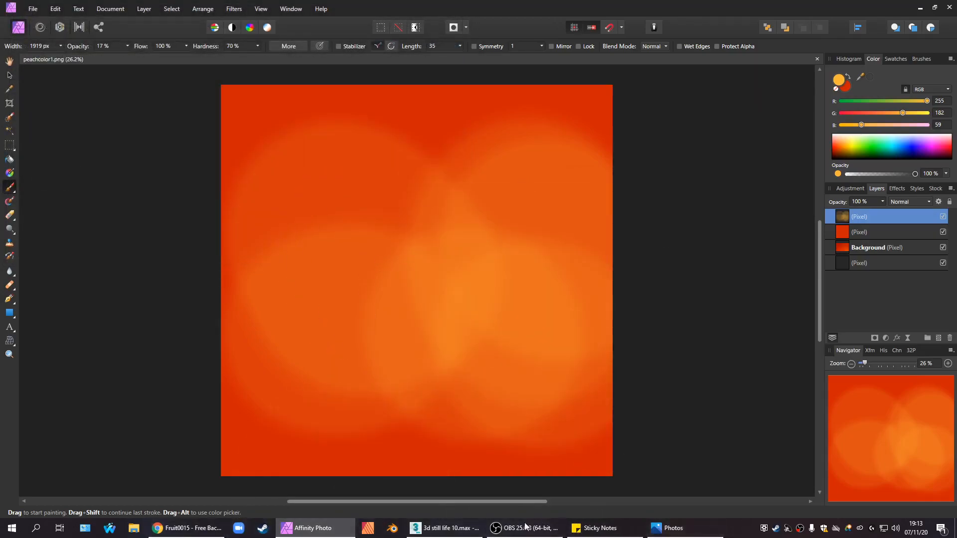
Switch to 3ds Max and try to load peachcolor1 as the Peach material's base color bitmap.
click(445, 528)
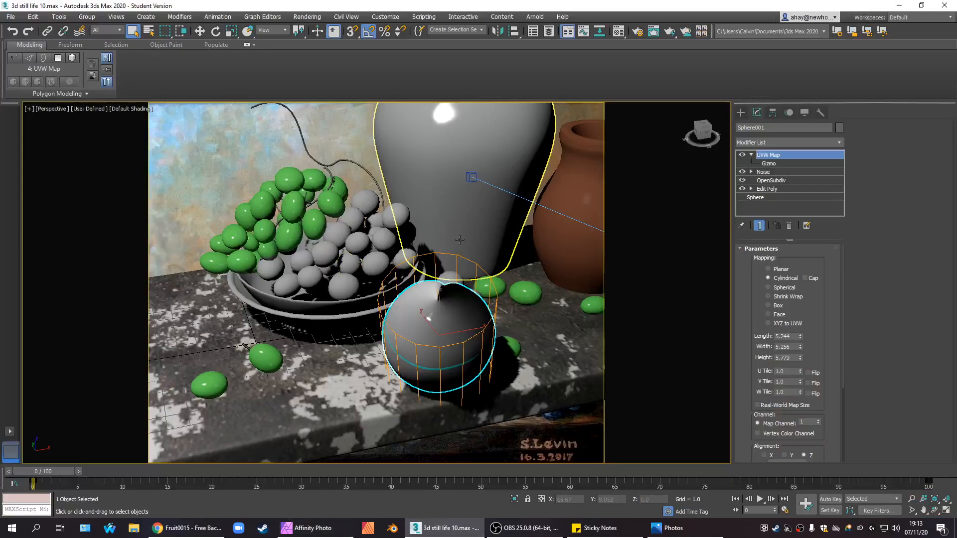
key(m)
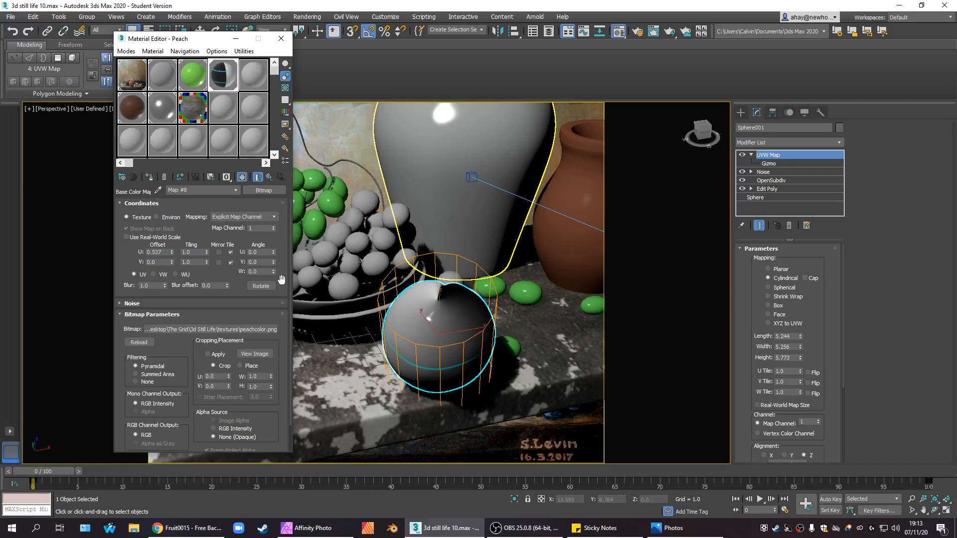
click(233, 328)
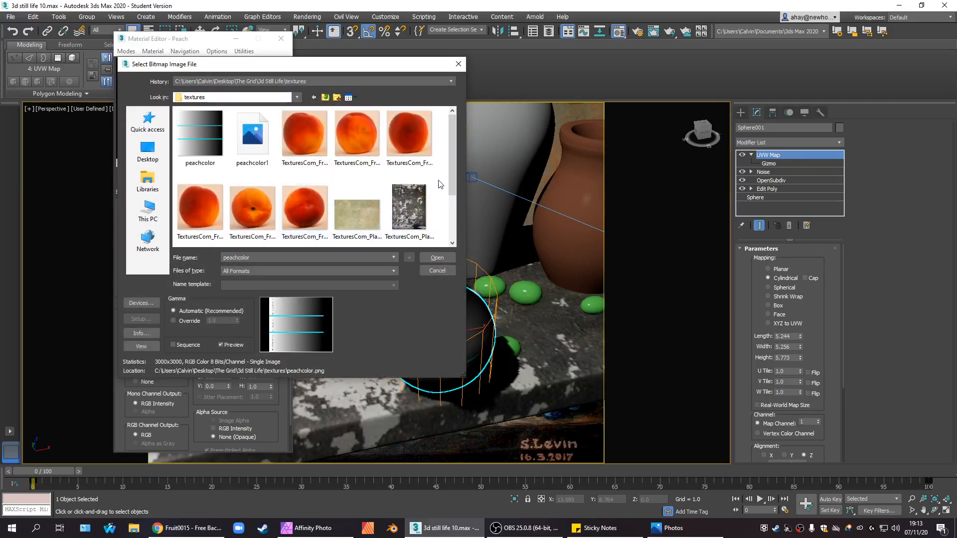
scroll(437, 184, down, 2)
scroll(337, 215, up, 2)
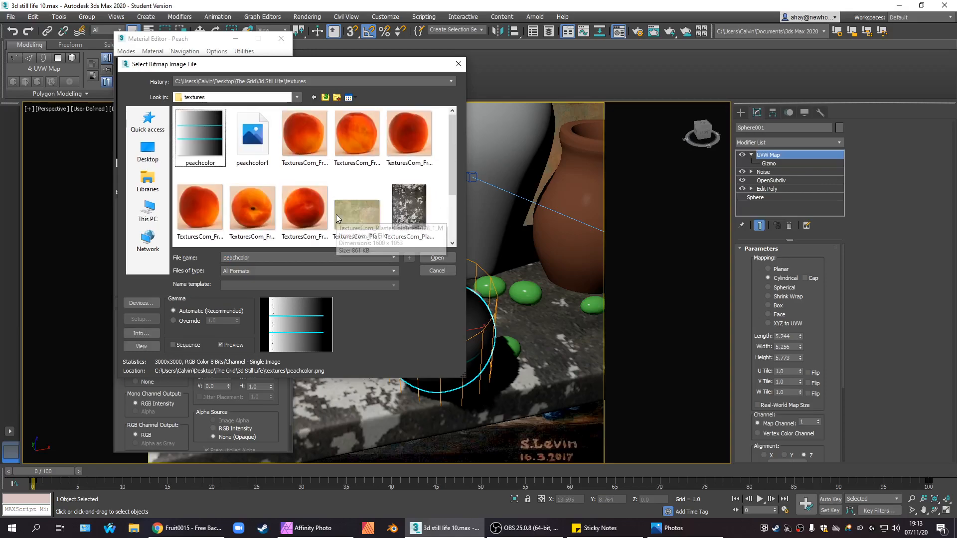
click(271, 142)
click(437, 257)
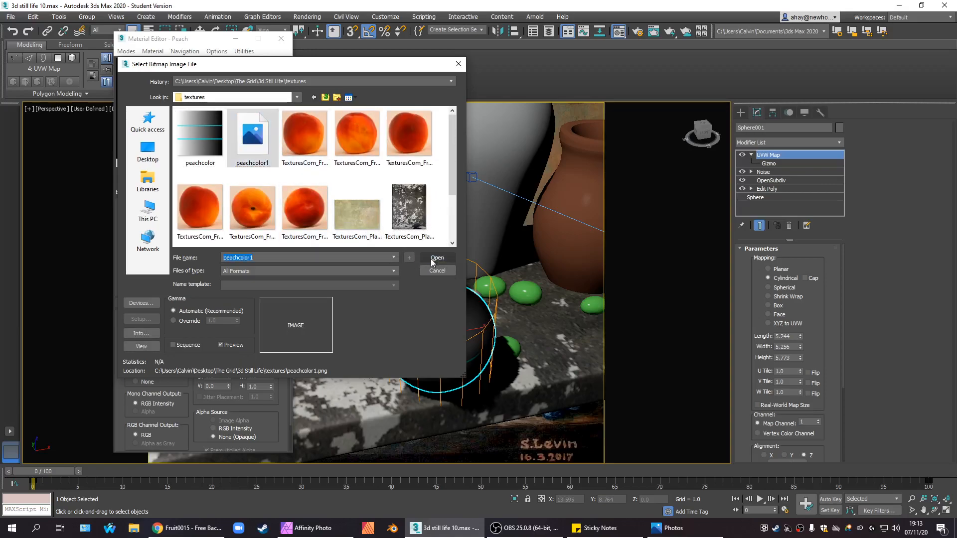
click(437, 270)
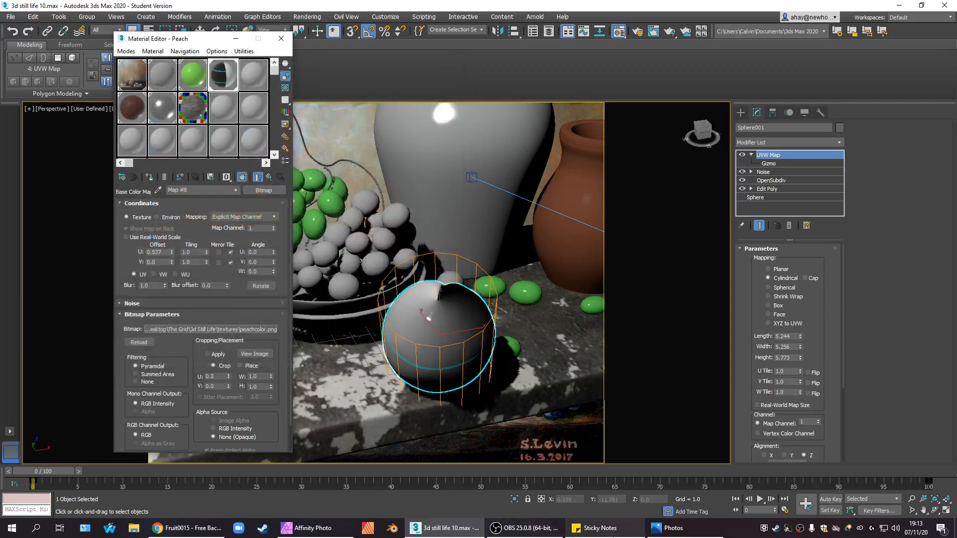
Close the peach reference photo and export the Affinity Photo document as a 3000 × 3000 px PNG, replacing peachcolor1 in the textures folder.
click(665, 531)
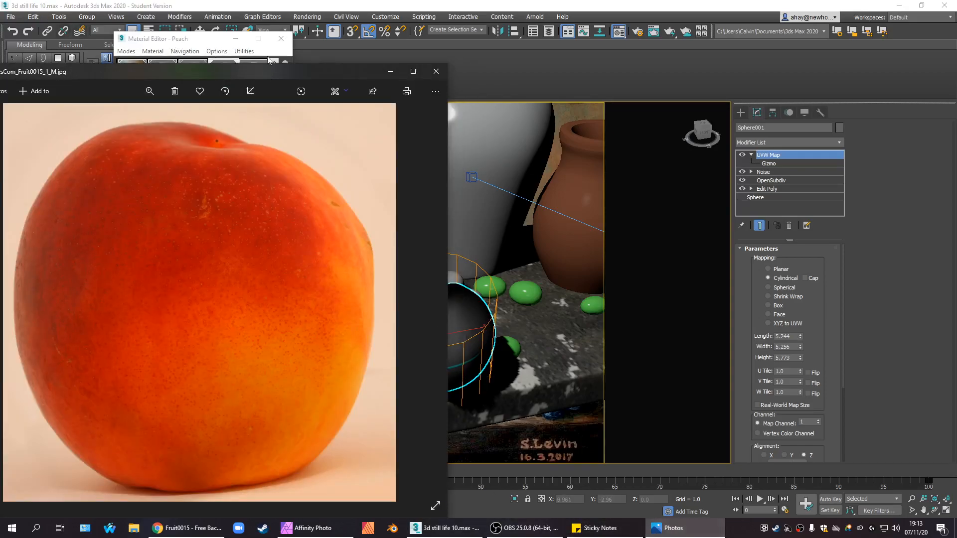
click(436, 72)
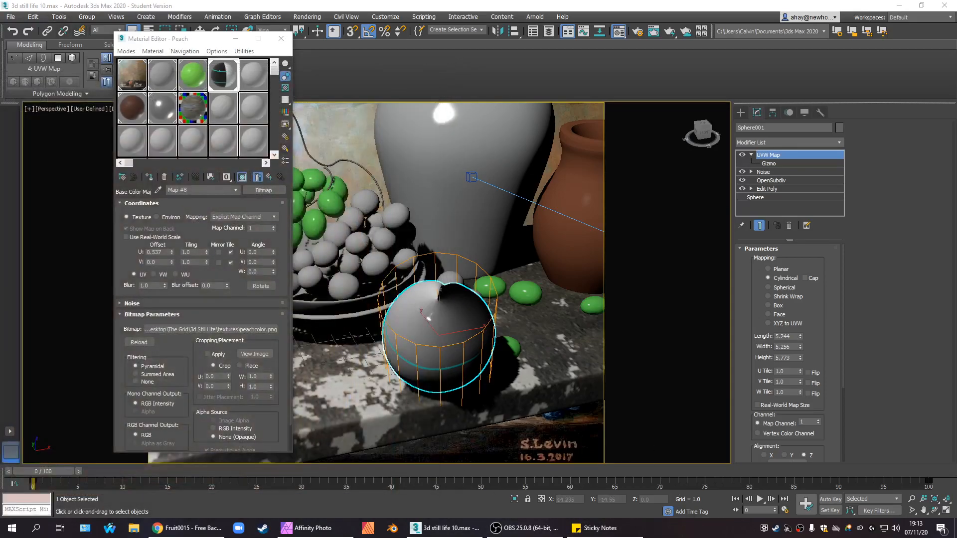
click(307, 528)
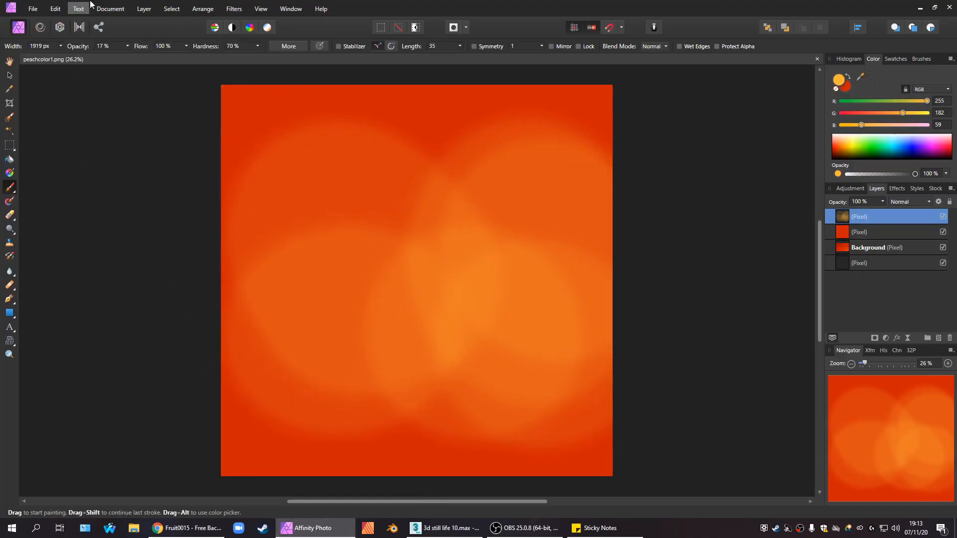
click(35, 10)
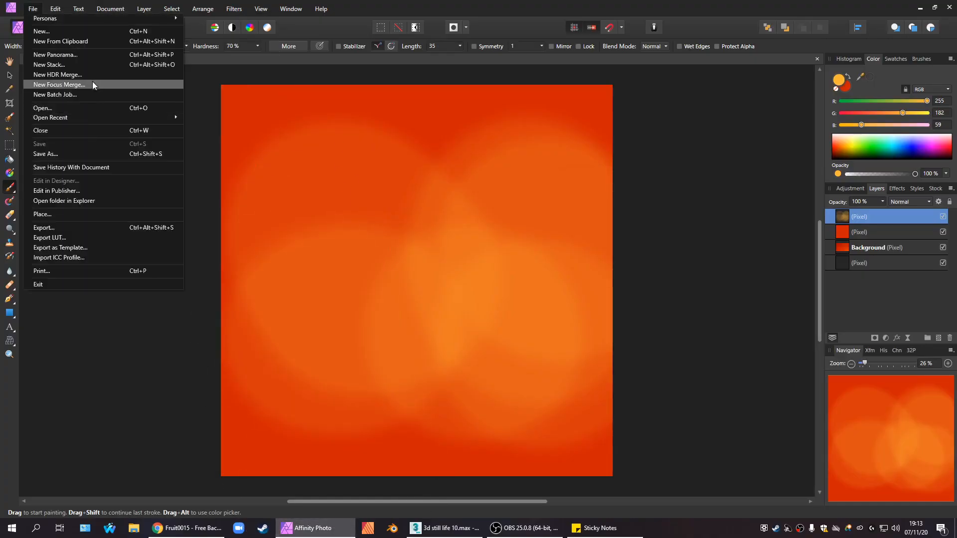
click(88, 227)
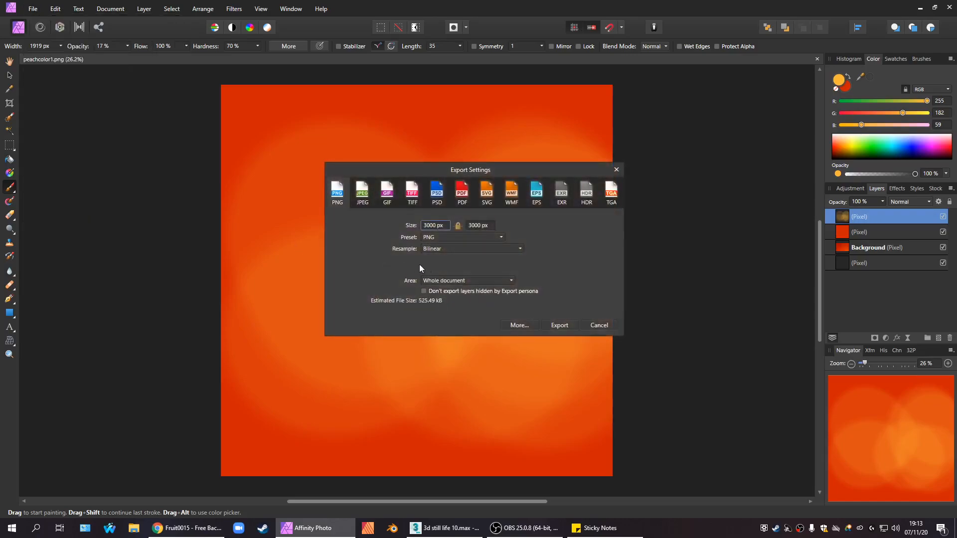
click(474, 237)
click(472, 236)
click(558, 326)
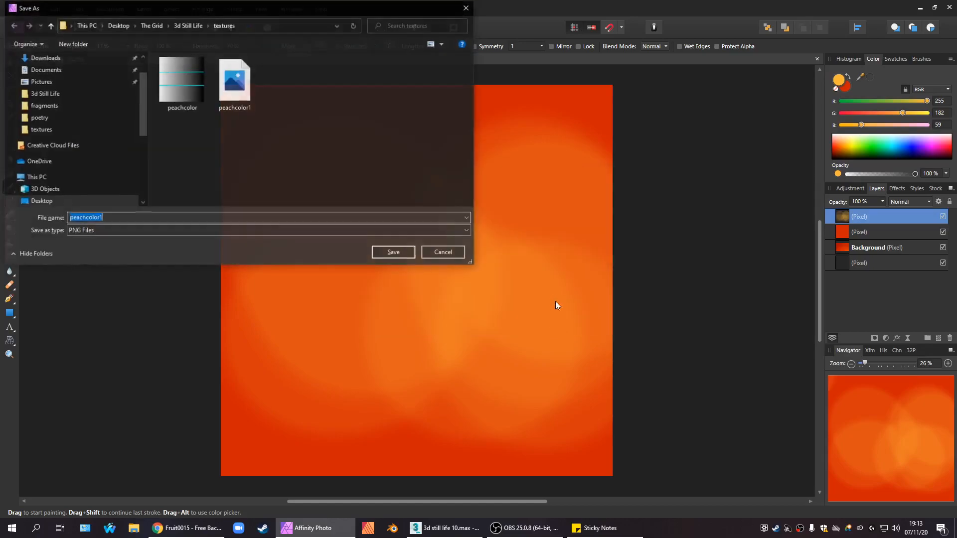
click(381, 250)
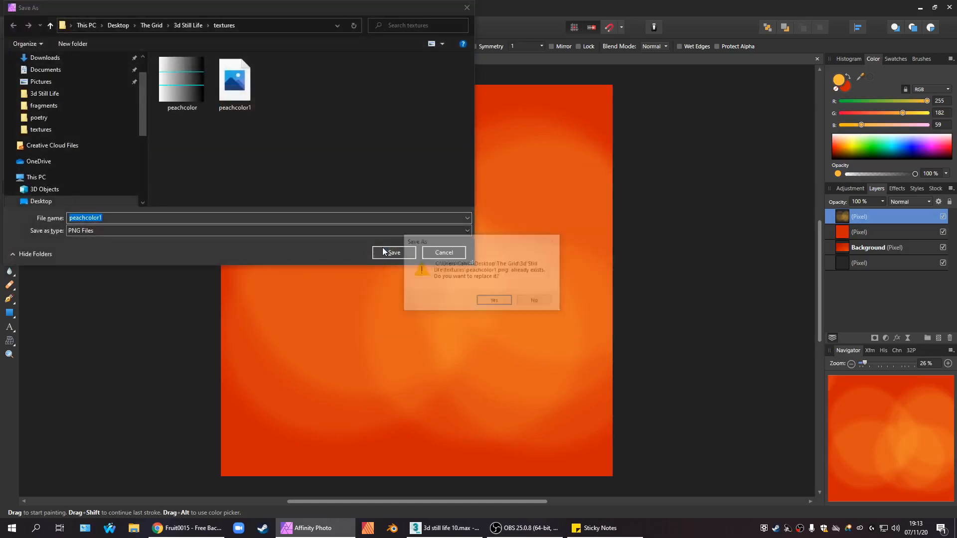
click(495, 302)
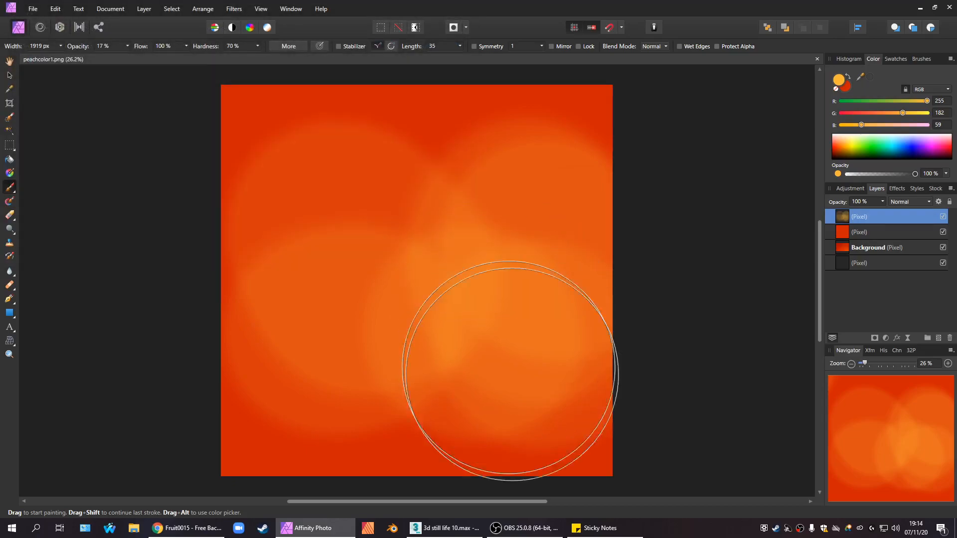
Switch to 3ds Max, load peachcolor1.png as the Peach material's base color bitmap, and return to the PhysCamera001 view.
click(463, 528)
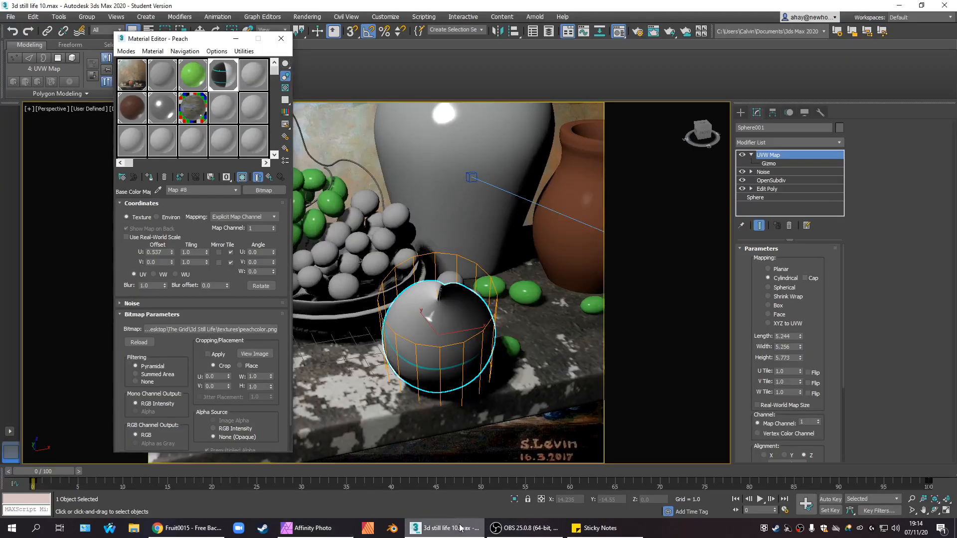
click(235, 330)
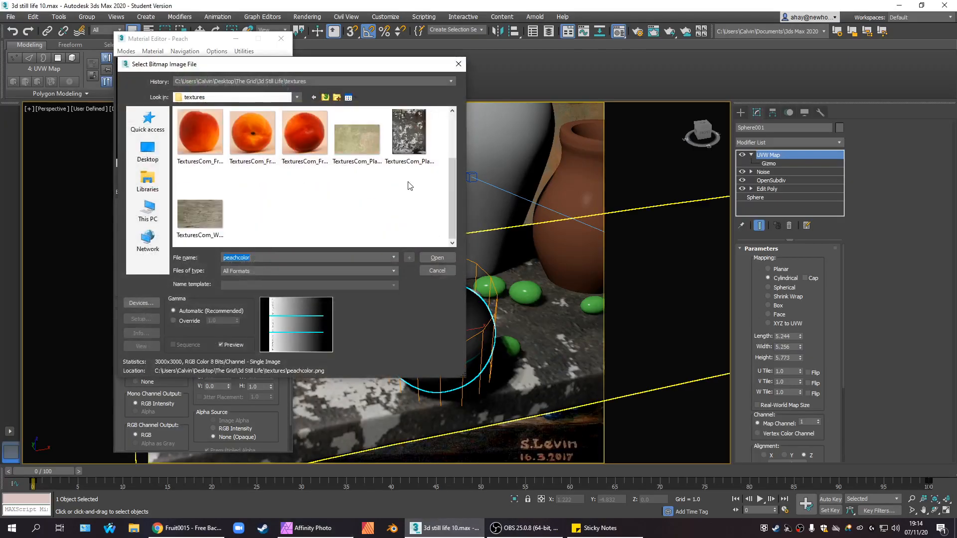
click(268, 139)
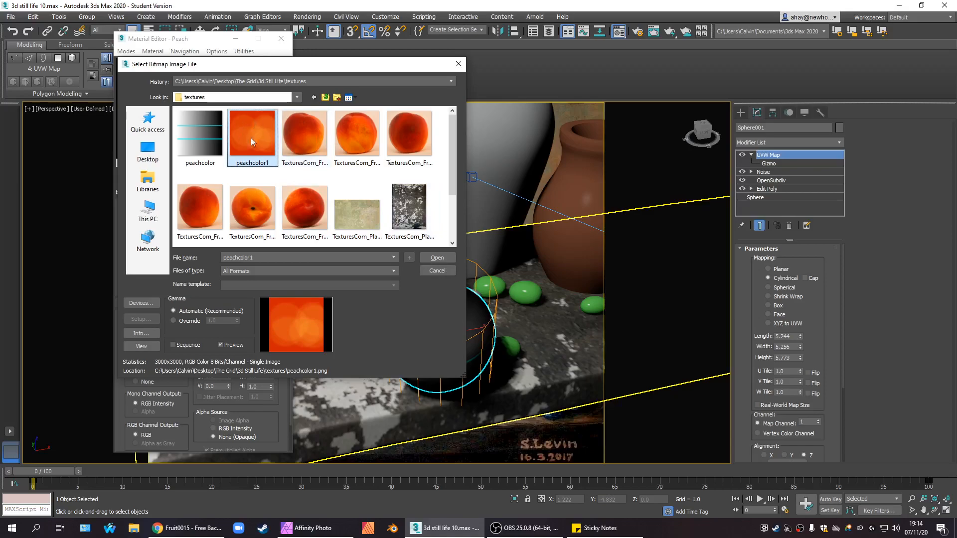
click(446, 257)
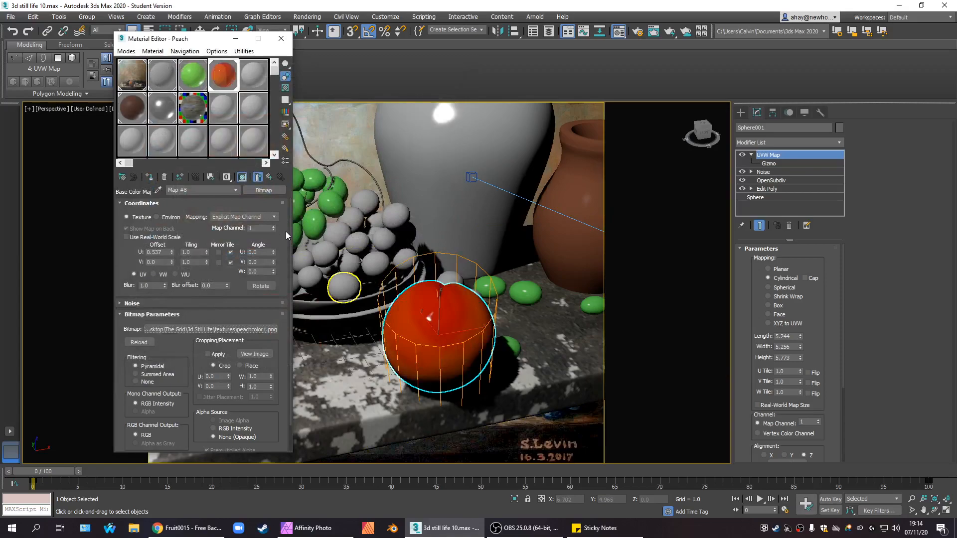
key(c)
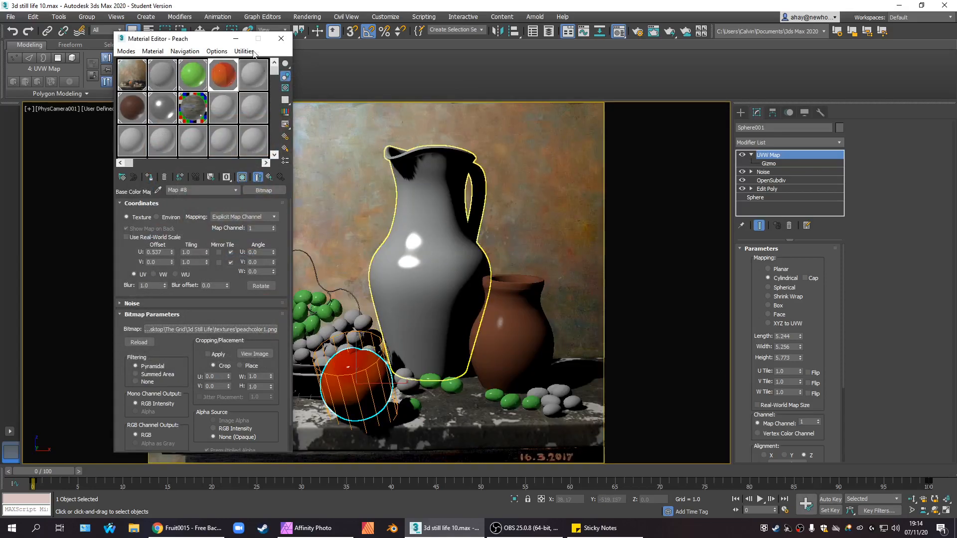
click(282, 39)
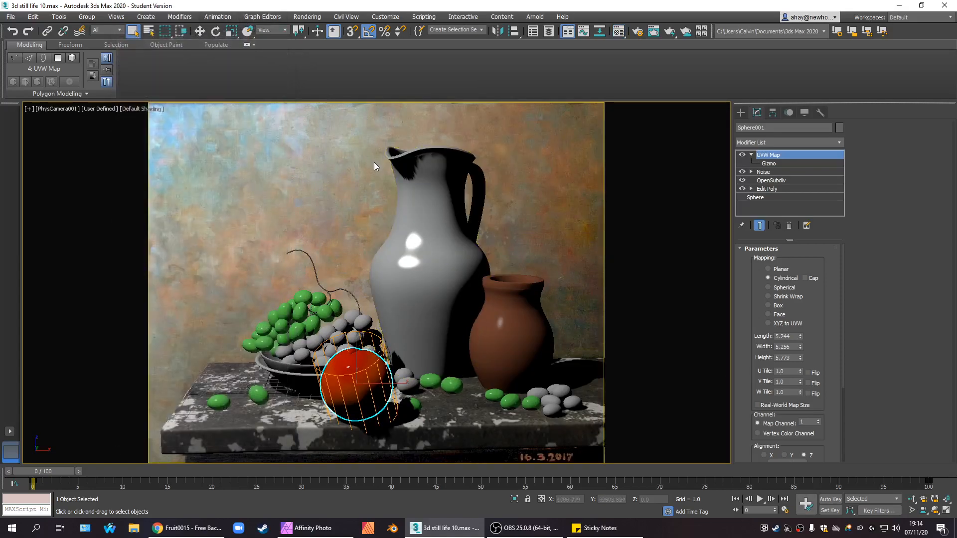
Check the ART Renderer quality and filtering settings in Render Setup.
click(333, 190)
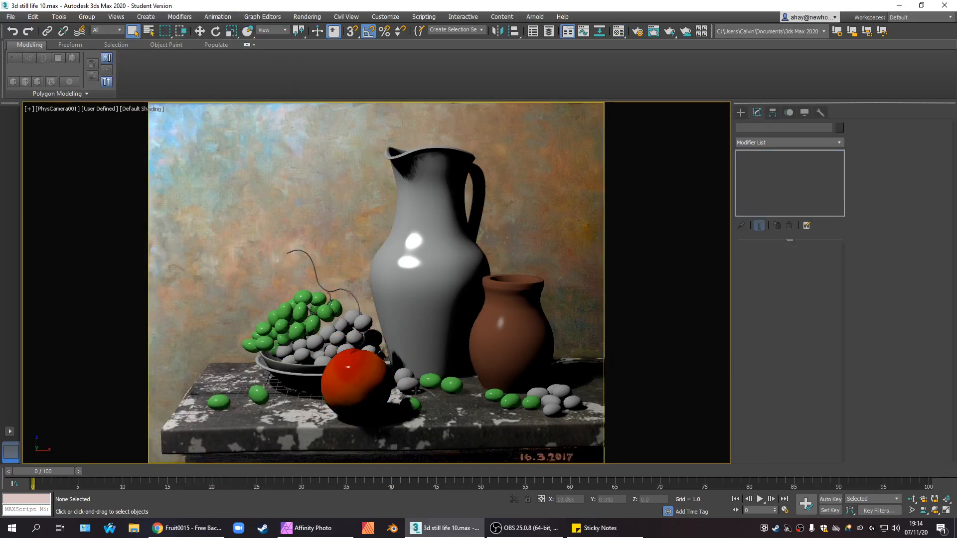
click(356, 384)
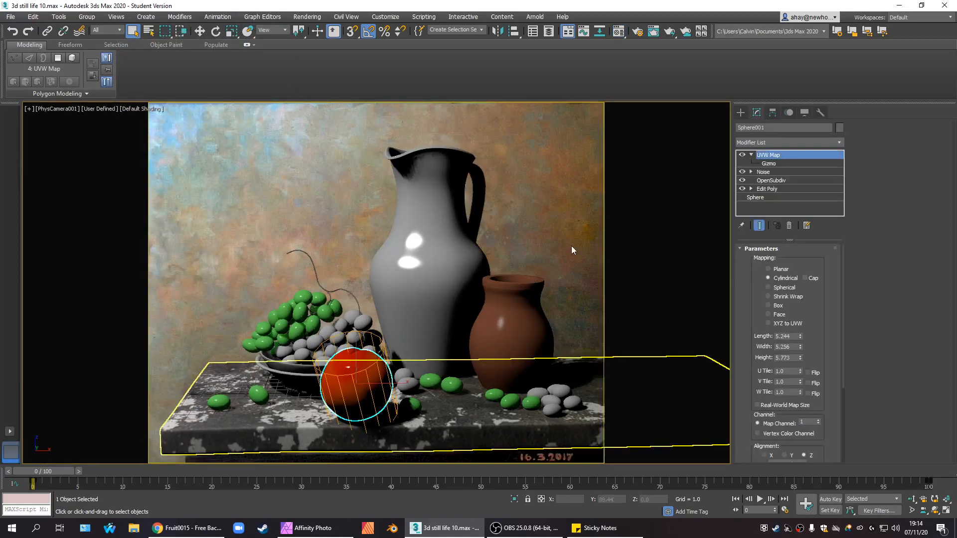
key(F10)
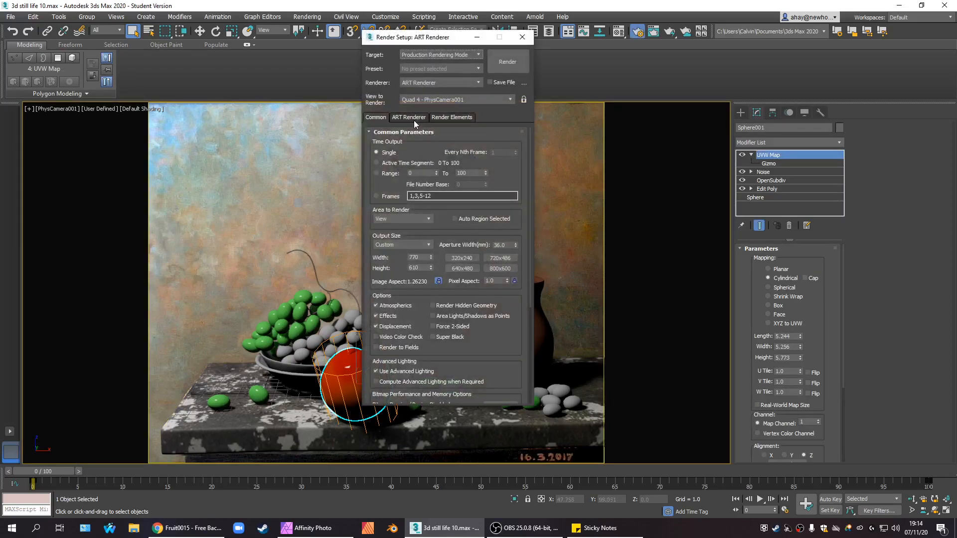
click(413, 118)
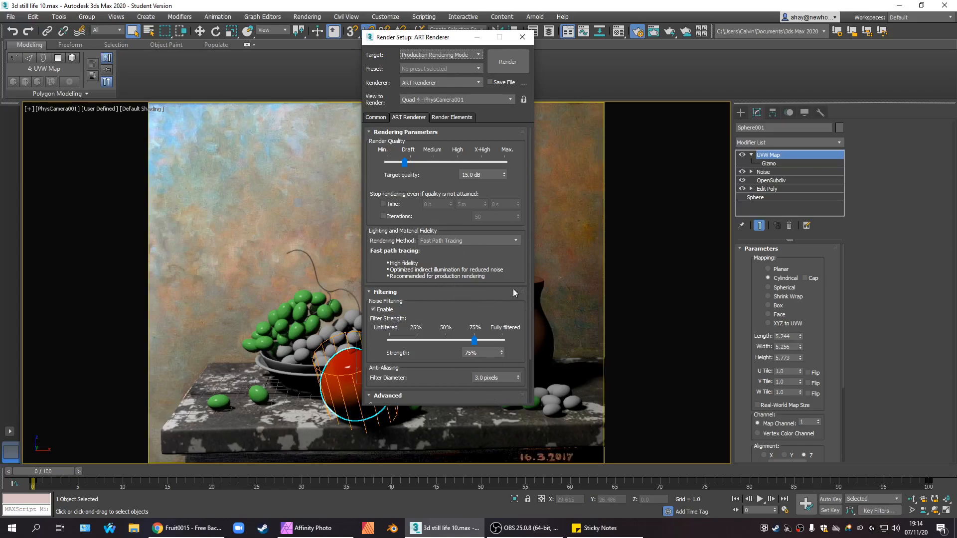
click(522, 37)
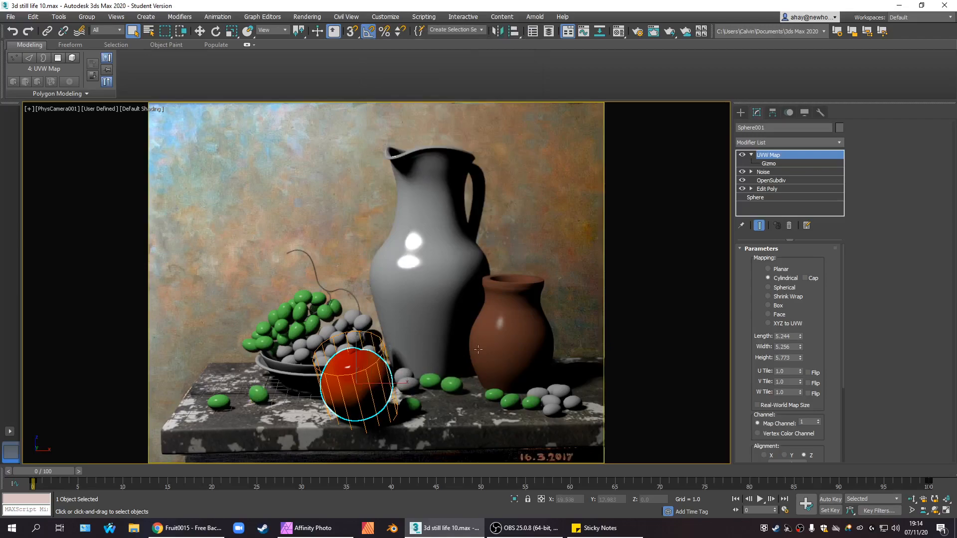
Deselect the peach, render the PhysCamera001 view, and inspect the peach in the rendered frame.
click(533, 210)
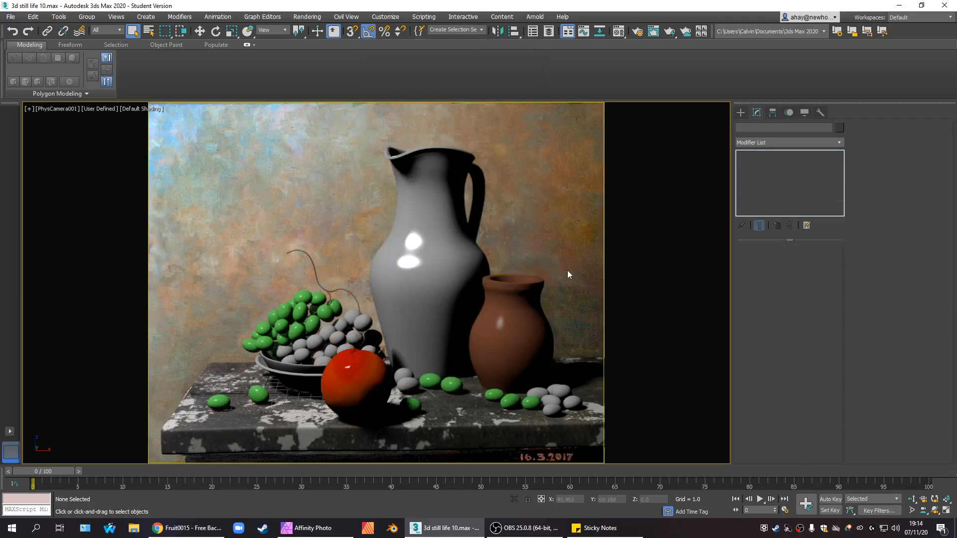
key(shift+q)
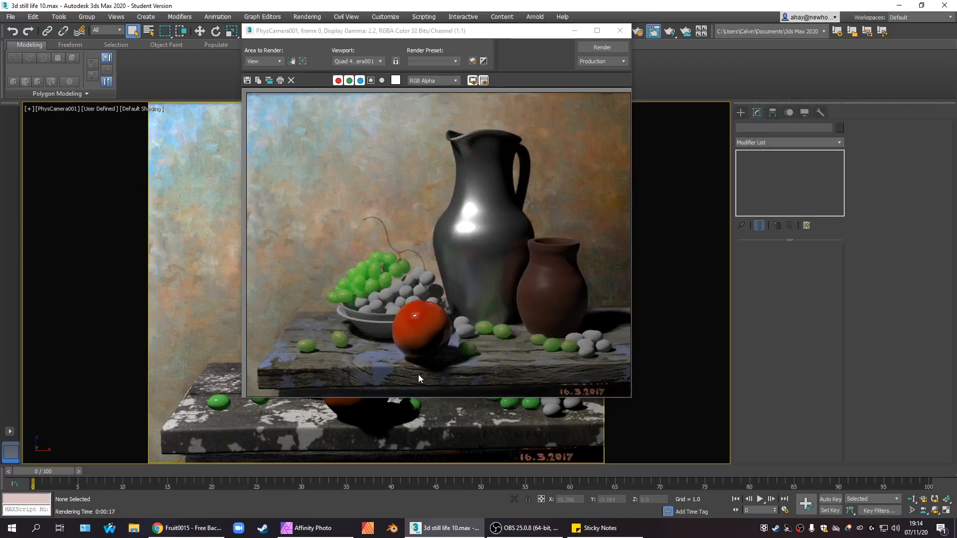
scroll(417, 375, up, 1)
scroll(440, 350, down, 1)
click(628, 30)
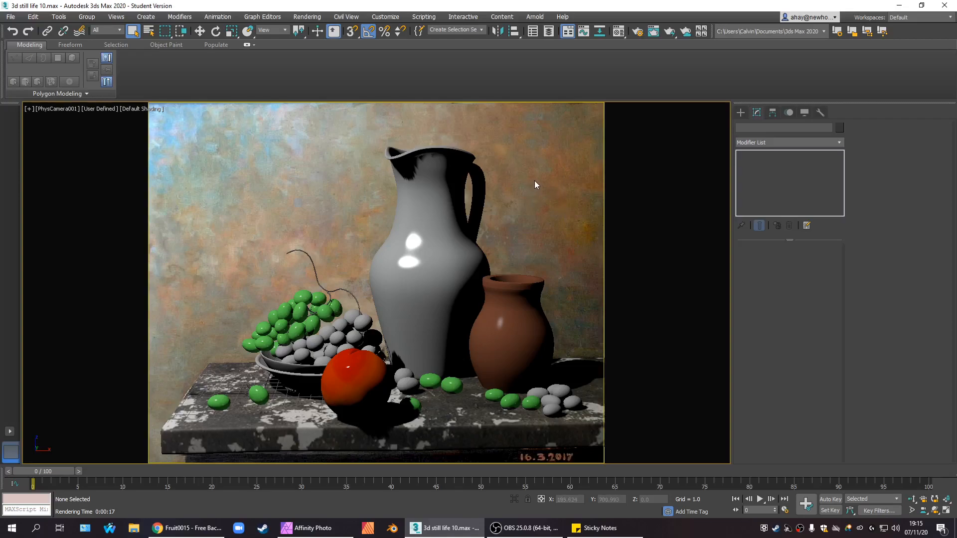
click(329, 532)
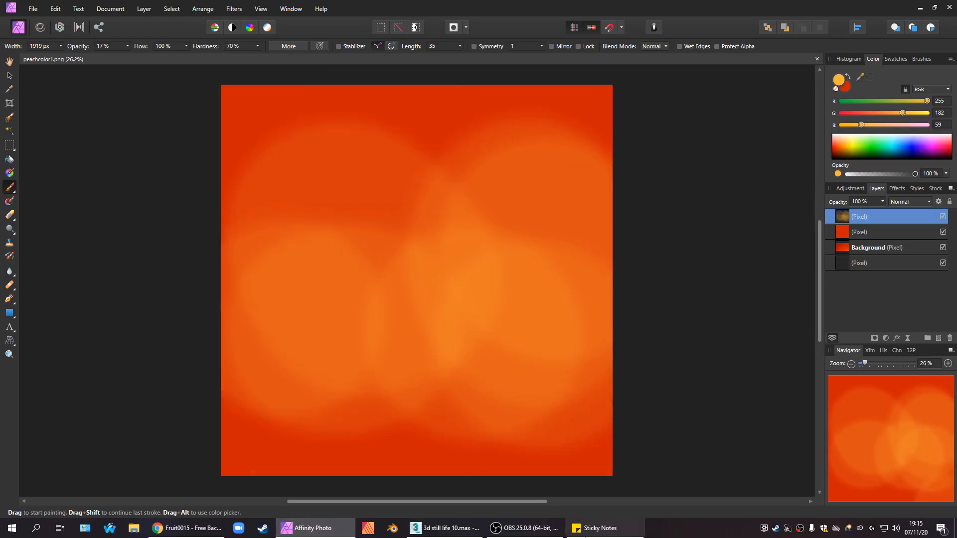
click(433, 532)
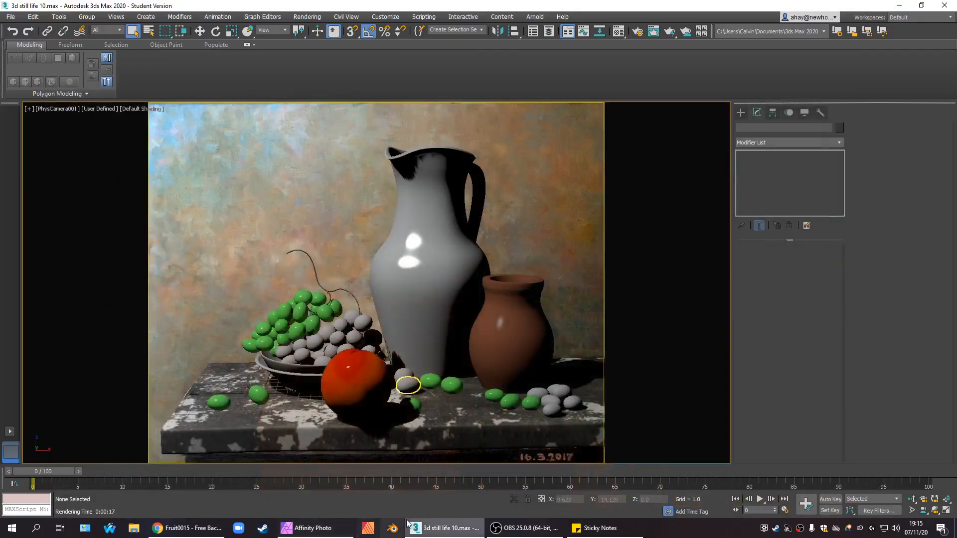
click(437, 532)
click(437, 532)
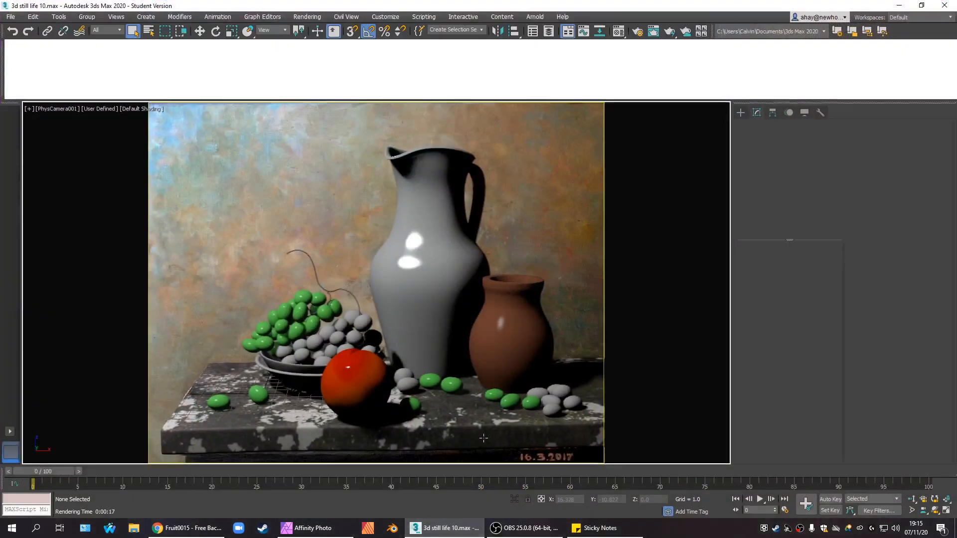
Reopen the Material Editor and go up from the base color bitmap to the Peach material's main parameters.
key(m)
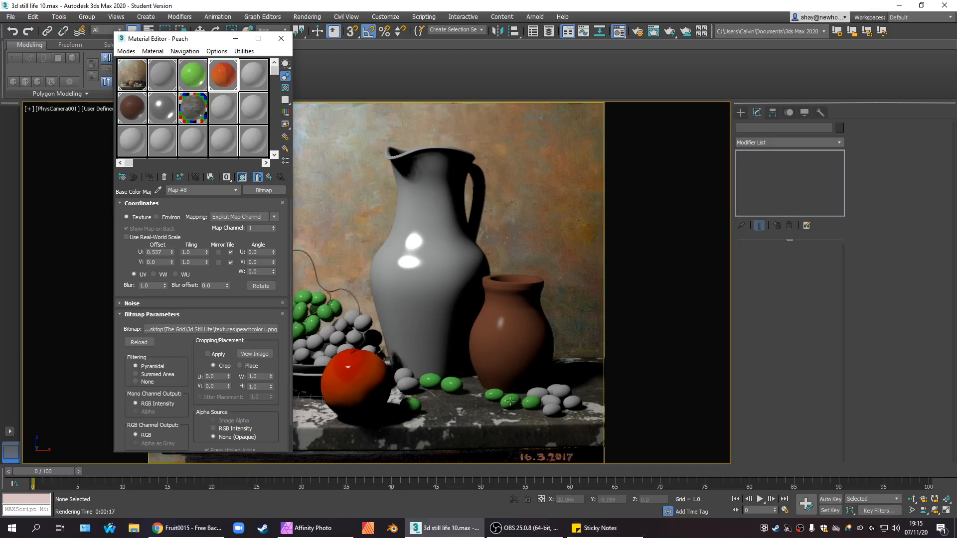
drag(186, 42, 153, 26)
scroll(256, 204, down, 2)
scroll(252, 250, up, 2)
click(202, 174)
click(183, 185)
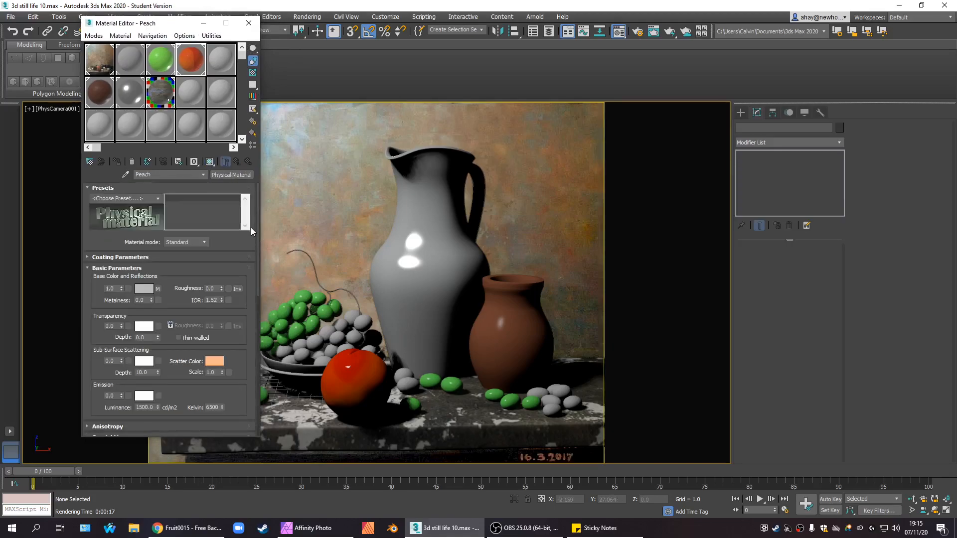
Look through the Peach material's coating, basic and special map parameters.
drag(259, 228, 265, 250)
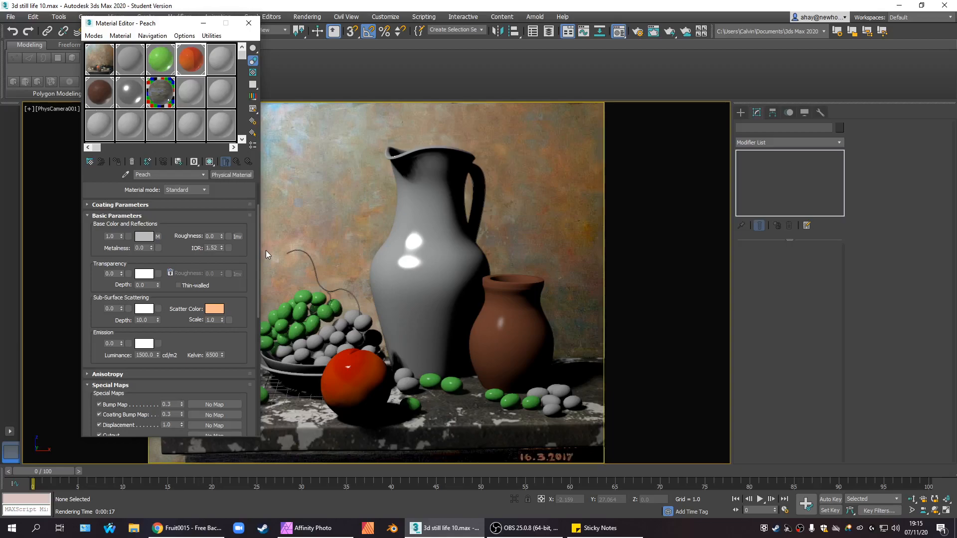
drag(265, 250, 262, 219)
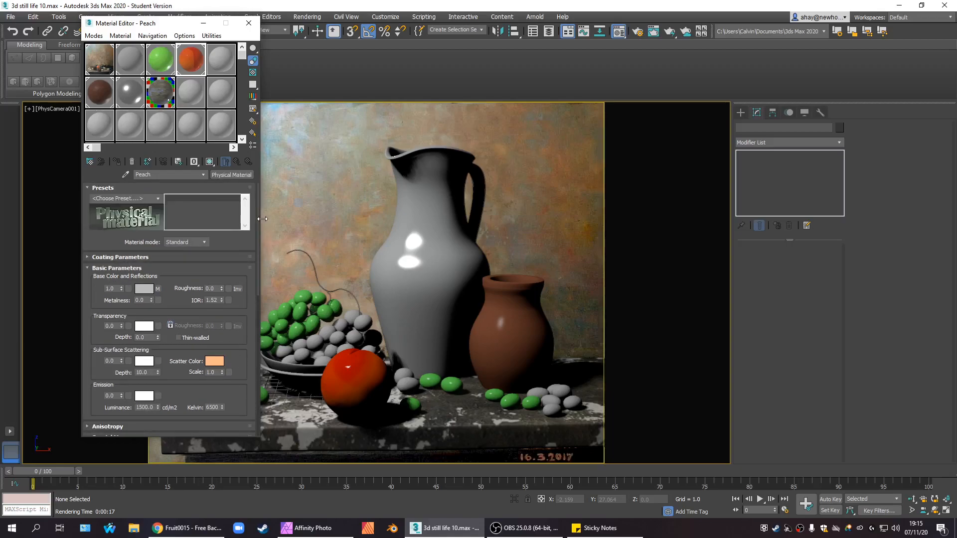
click(190, 245)
click(191, 251)
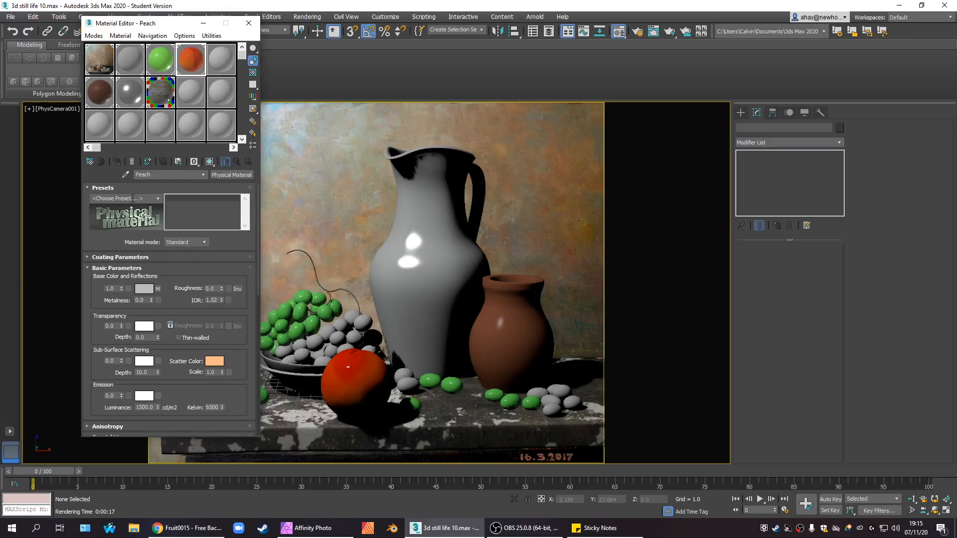
click(173, 257)
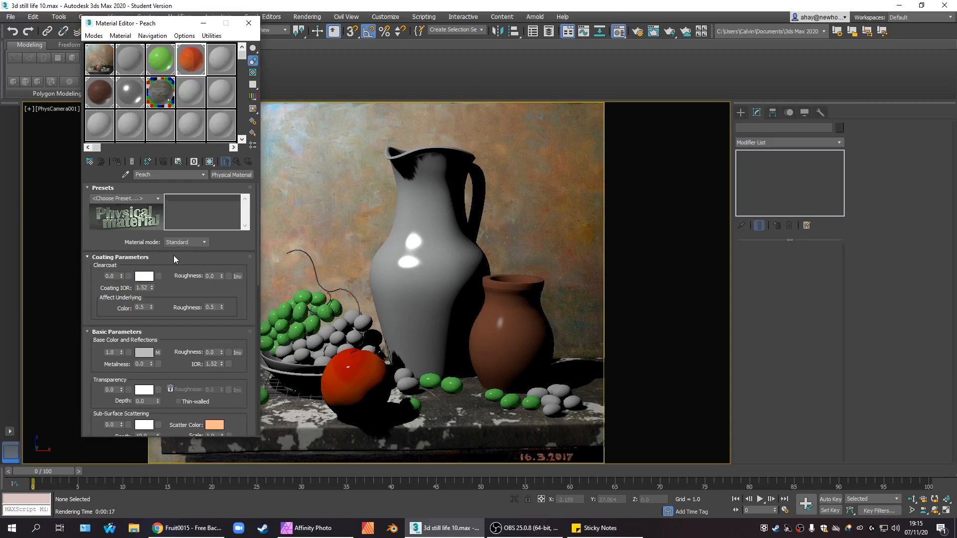
click(173, 257)
drag(259, 244, 255, 277)
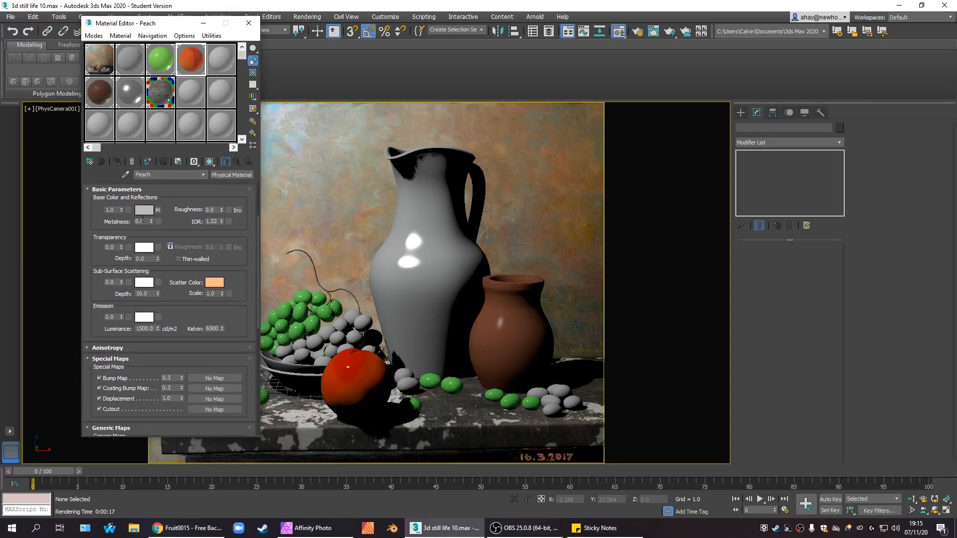
Set the Peach material's emission color to orange with red 0.82, green 0.208 and blue 0.067.
drag(159, 210, 177, 298)
click(144, 318)
click(208, 81)
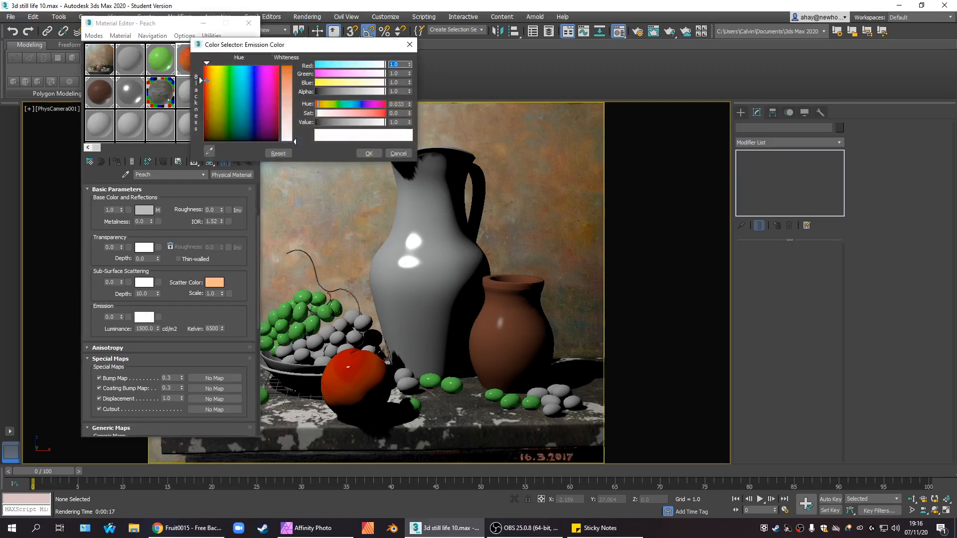
click(292, 71)
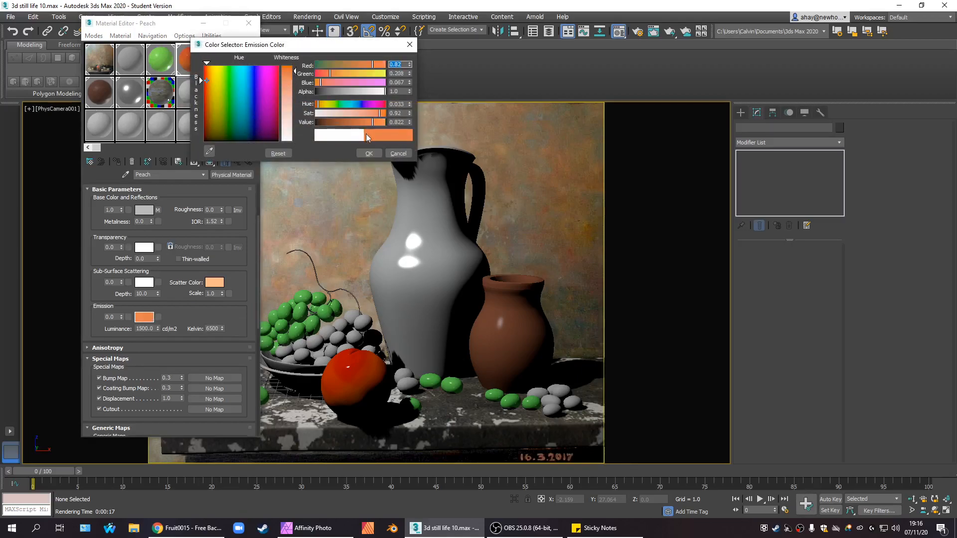
click(359, 151)
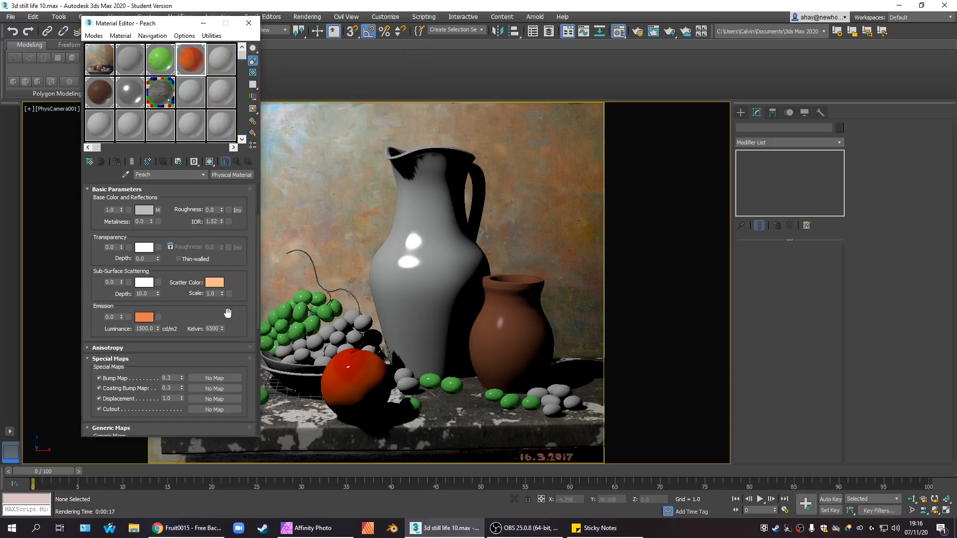
Swap the Peach material's orange emission color with its white sub-surface scattering color, and set the base roughness to 0.9.
drag(144, 319, 144, 282)
click(114, 234)
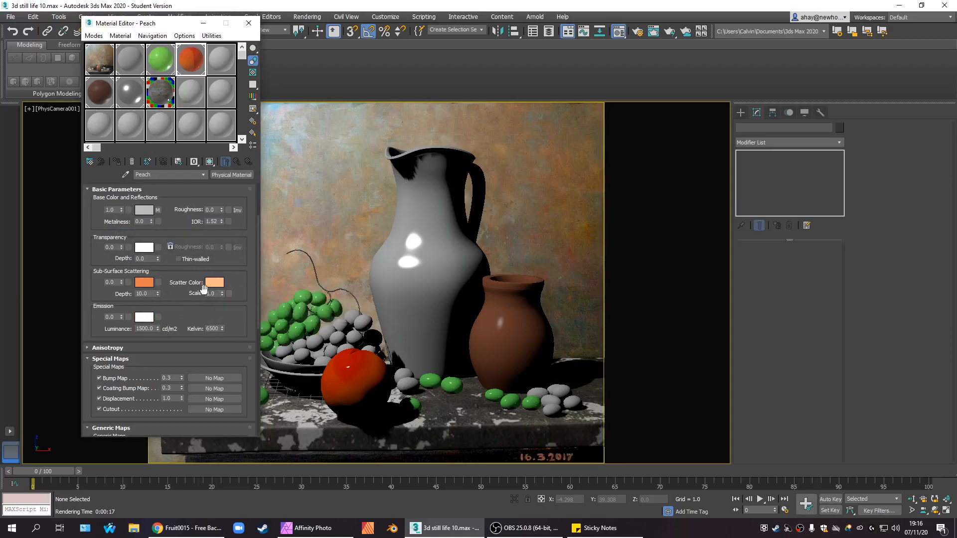
drag(235, 277, 236, 320)
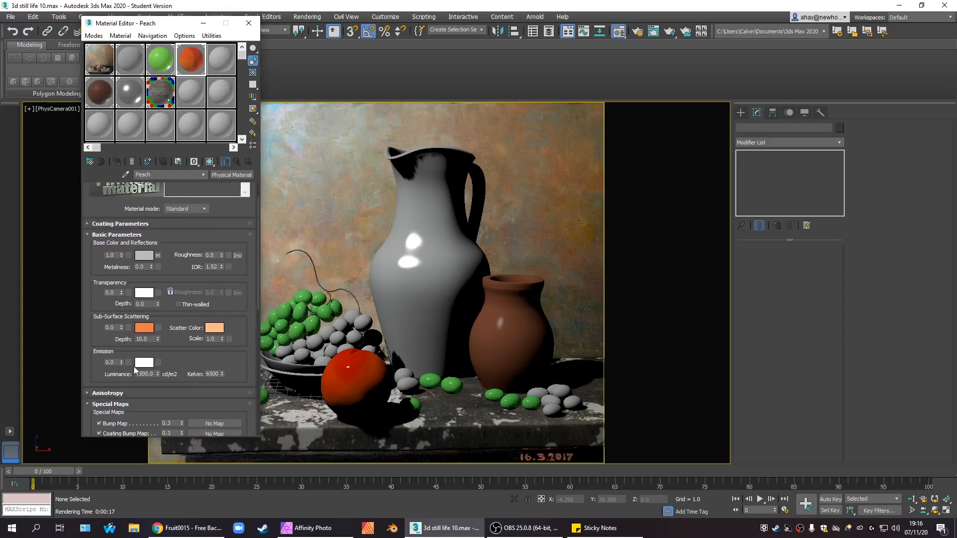
click(211, 255)
text(0.9)
key(Return)
Render the PhysCamera001 view, check the rougher peach in the rendered frame, and close the frame window.
click(336, 224)
key(shift+q)
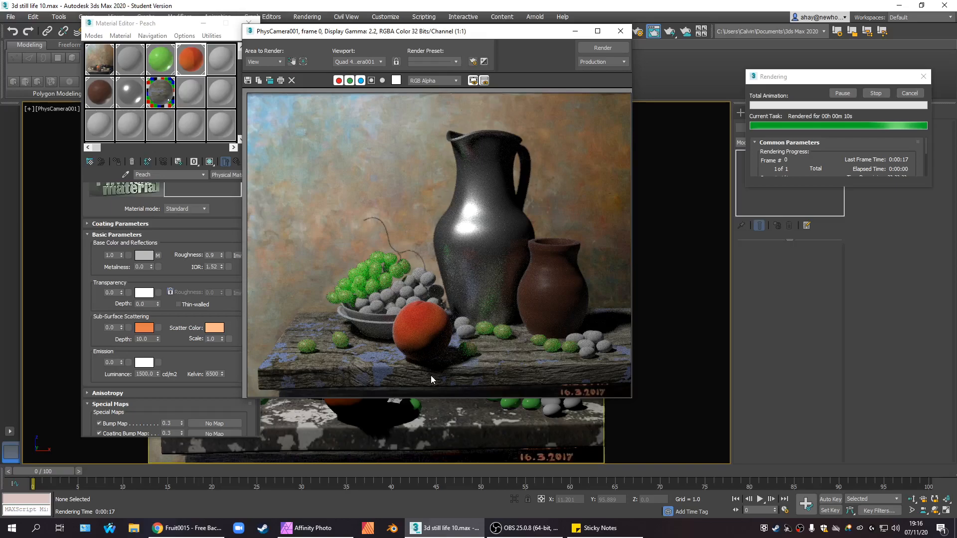
scroll(421, 361, up, 1)
scroll(421, 361, down, 1)
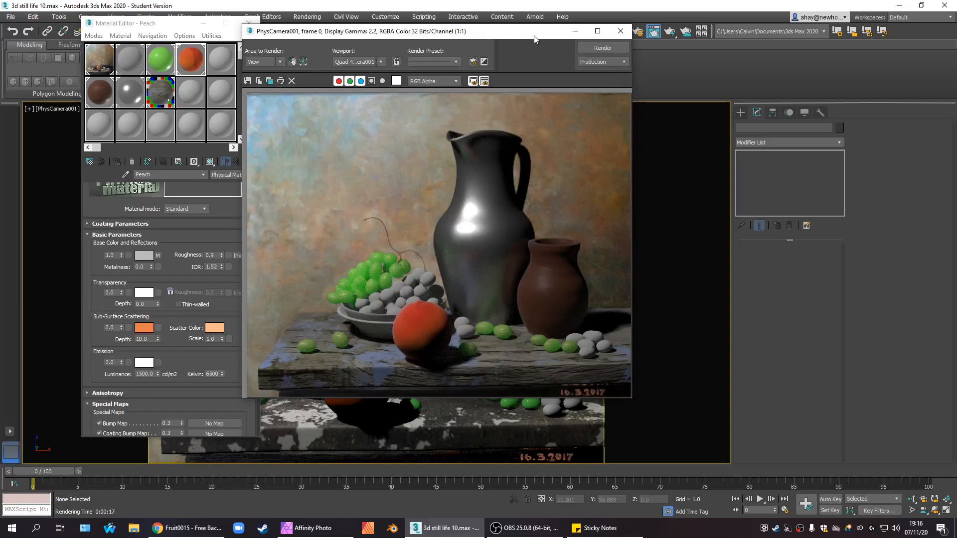
drag(519, 32, 558, 30)
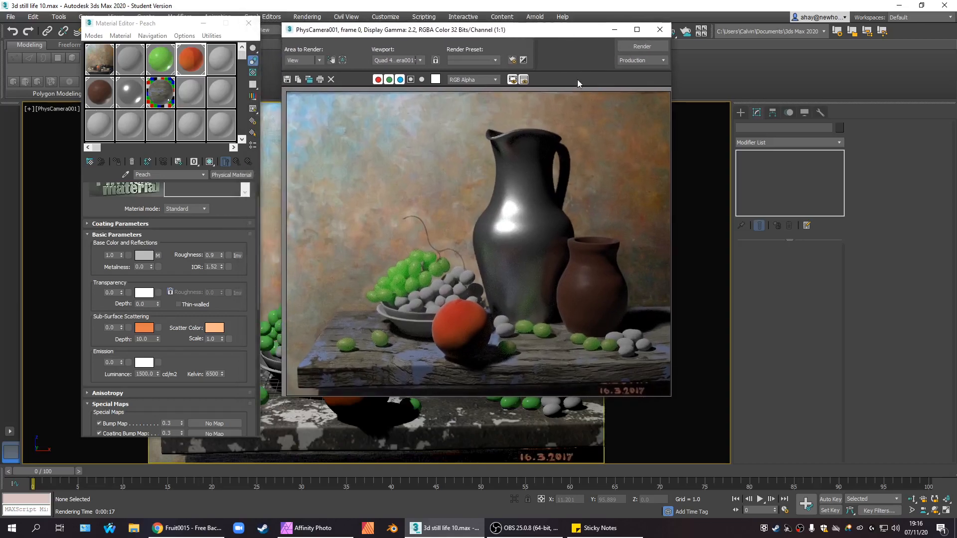
click(660, 29)
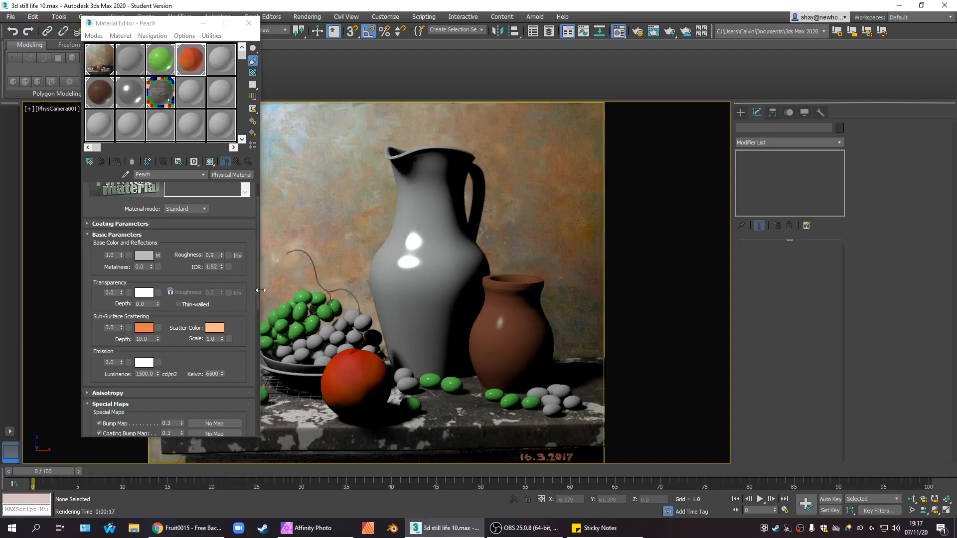
Set the Peach material's sub-surface scattering weight to 0.1 and its depth to 2.
scroll(257, 293, down, 2)
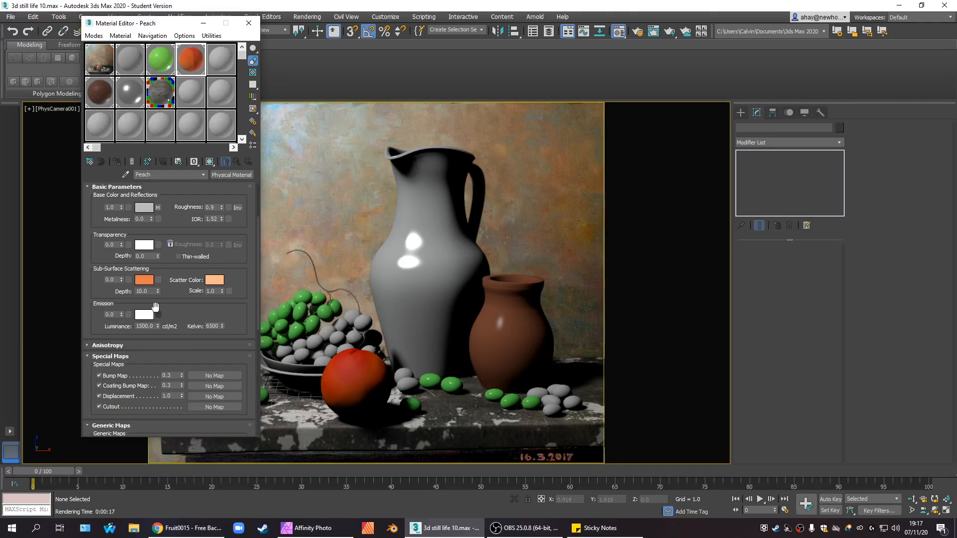
click(112, 279)
text(.1)
key(Tab)
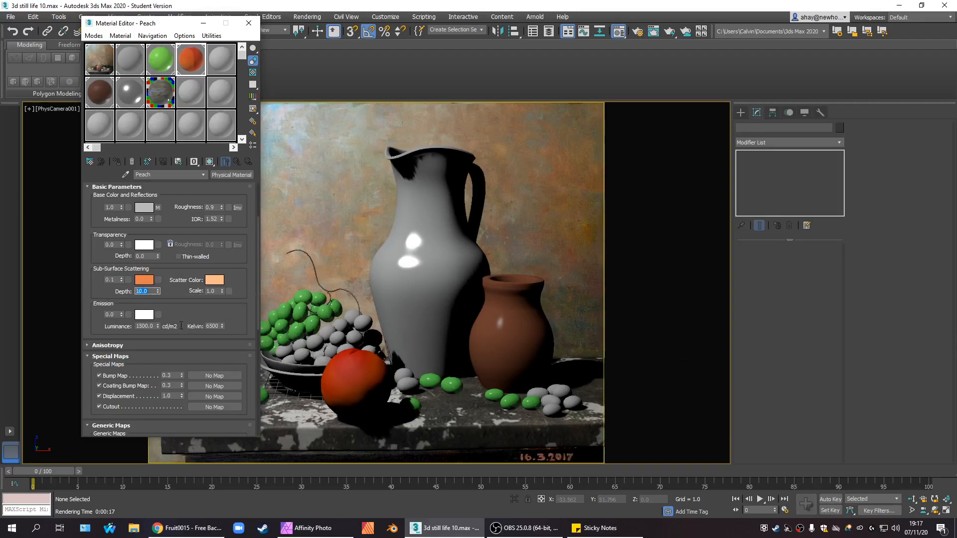
text(2)
key(Return)
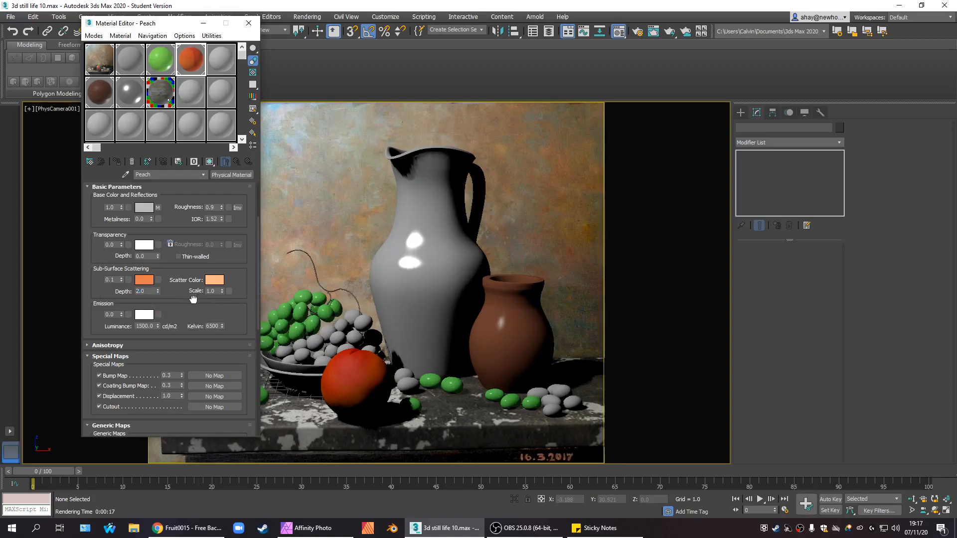
Render the PhysCamera001 view again with the Peach material's new sub-surface scattering settings.
scroll(195, 297, up, 3)
click(338, 206)
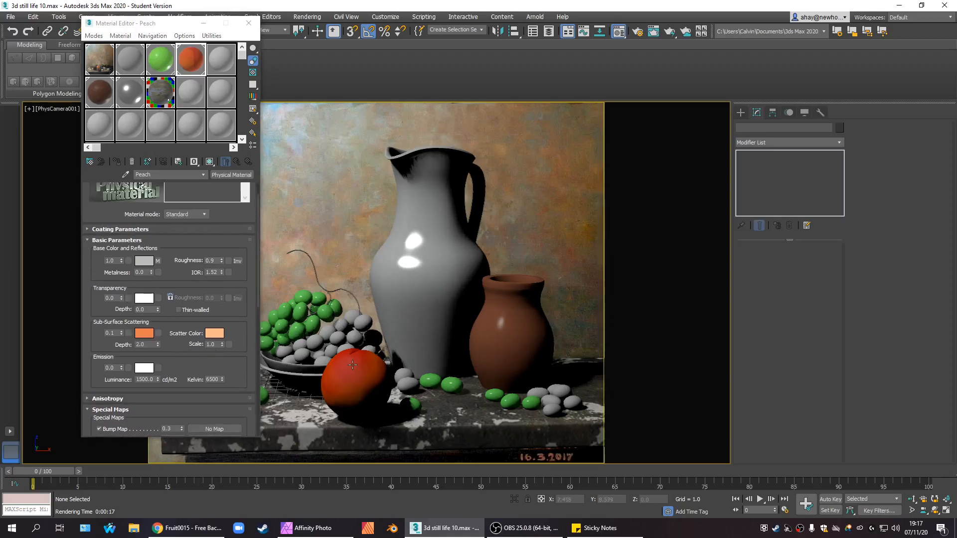
key(shift+q)
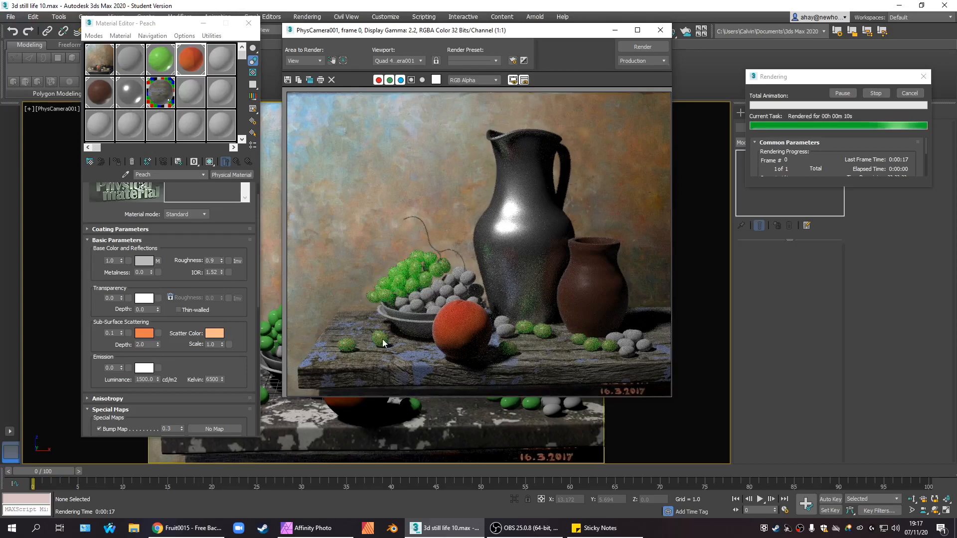
Examine the loose grapes, the peach and the peach's shadow up close in the rendered frame.
scroll(382, 339, up, 2)
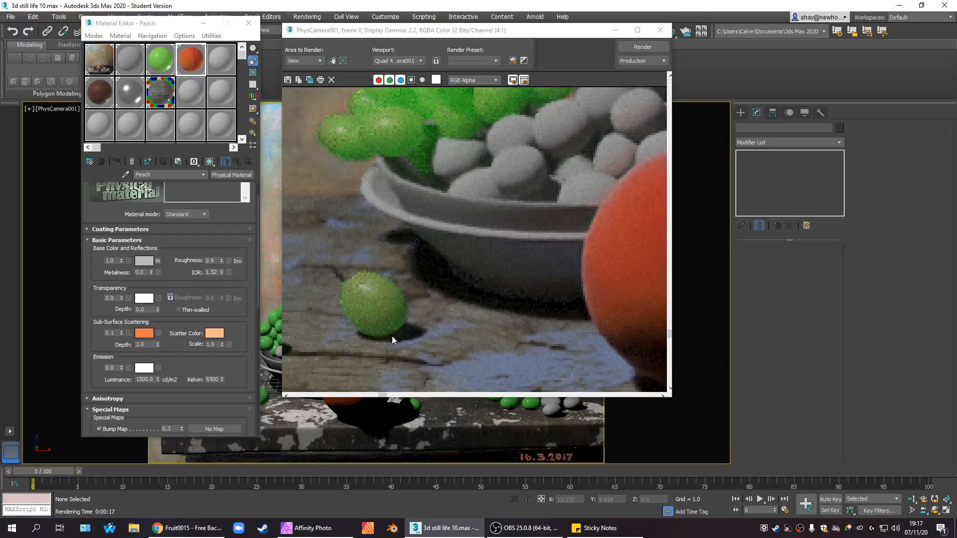
scroll(392, 336, down, 1)
scroll(397, 348, down, 1)
scroll(375, 354, up, 2)
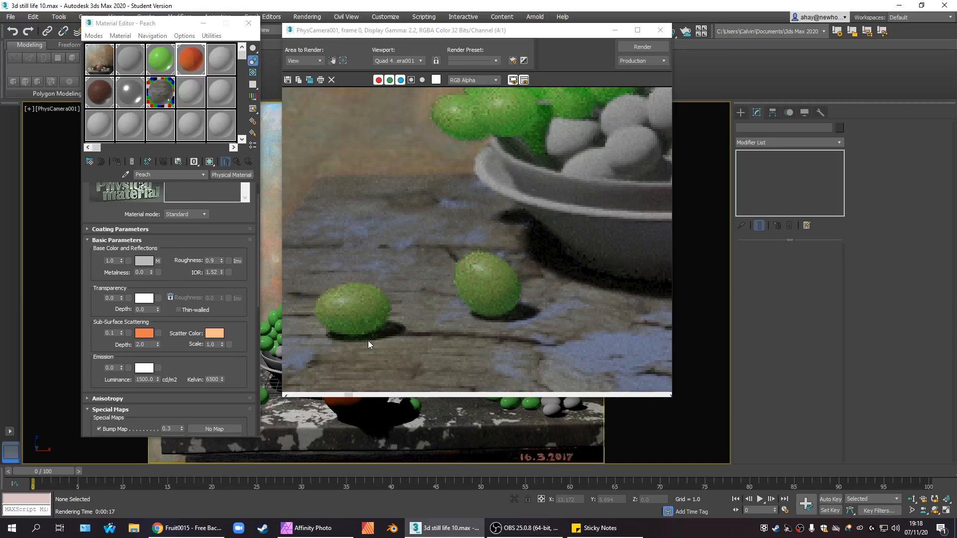
scroll(349, 347, up, 1)
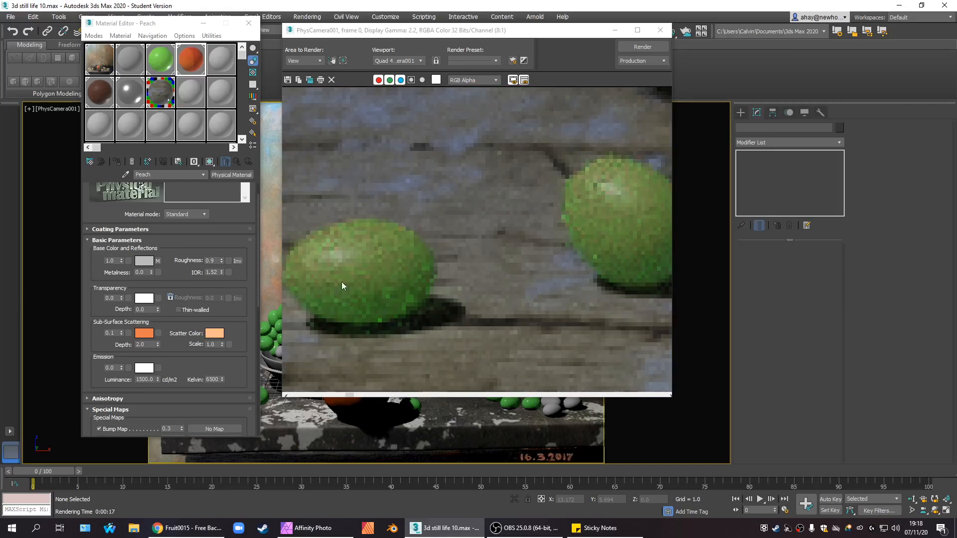
scroll(391, 335, down, 3)
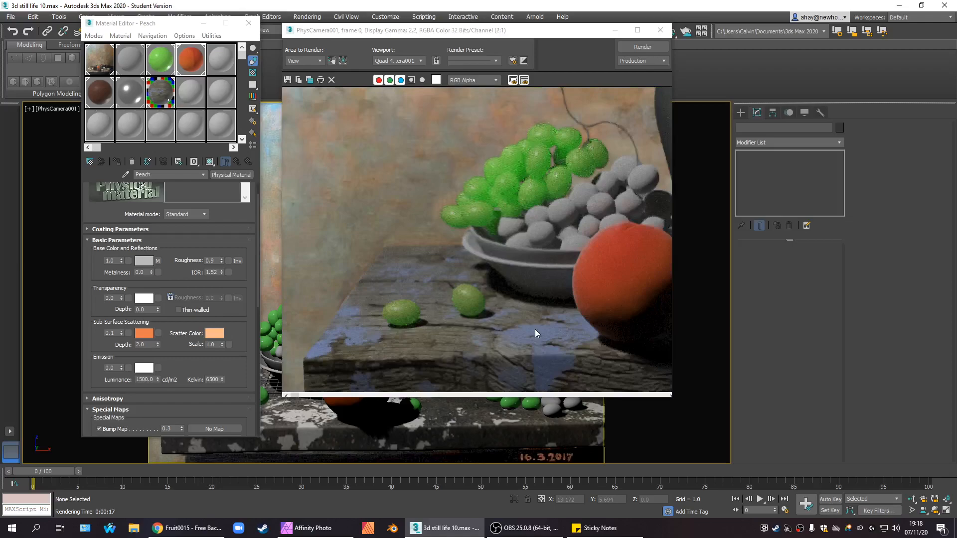
scroll(489, 366, up, 1)
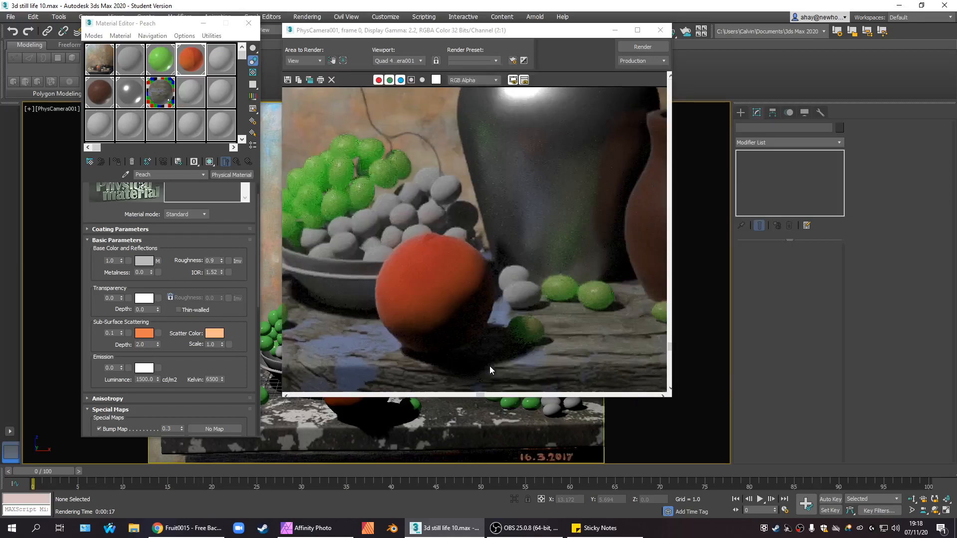
scroll(450, 368, up, 1)
scroll(593, 337, up, 1)
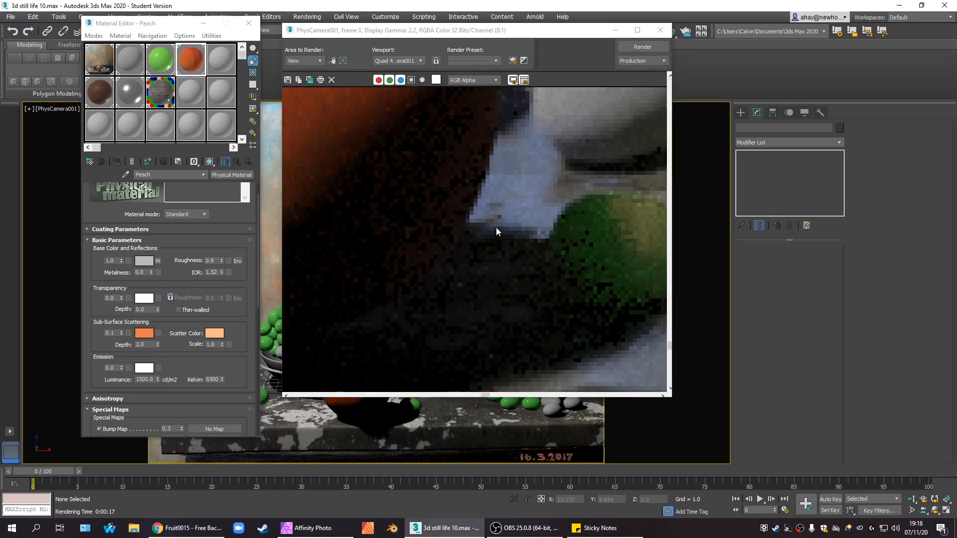
scroll(471, 349, down, 3)
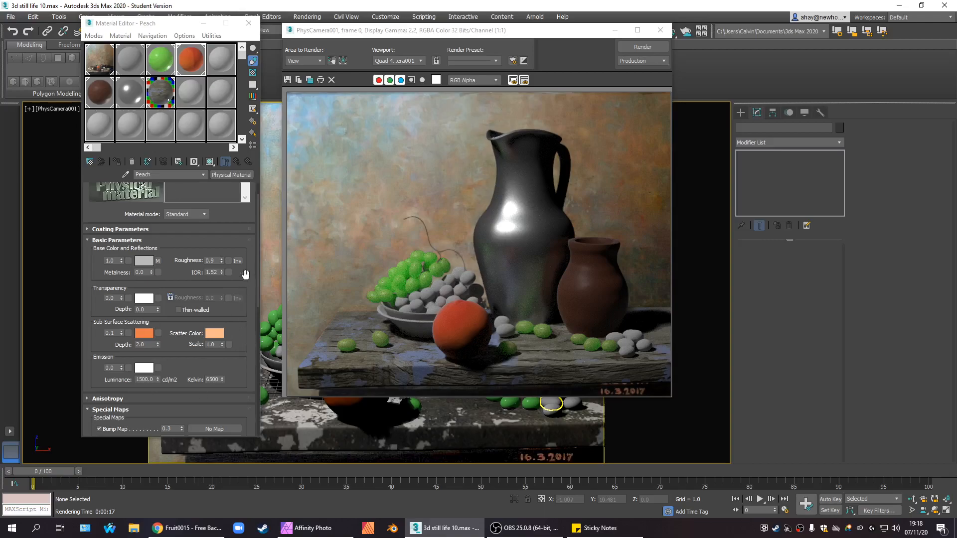
Look over the Peach material's special maps and generic maps.
drag(258, 258, 254, 316)
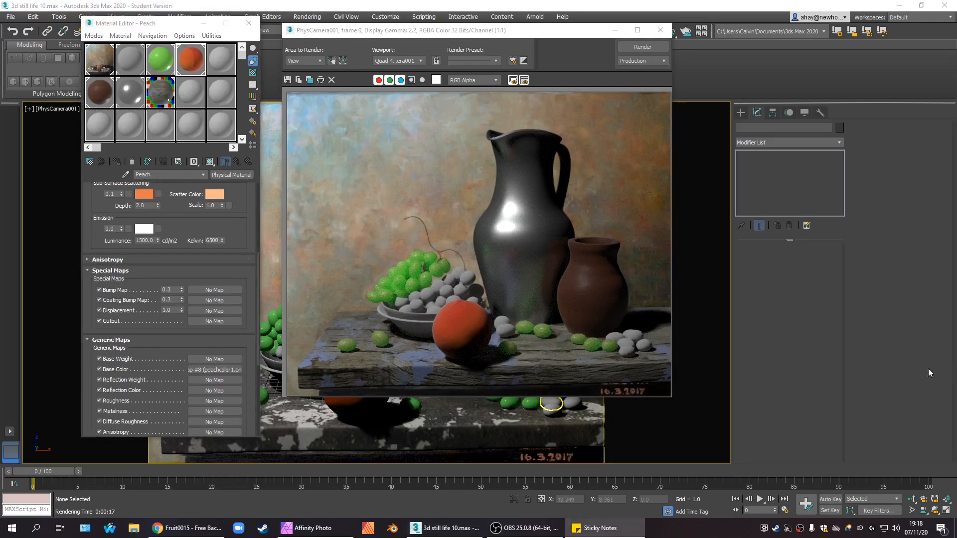
click(249, 306)
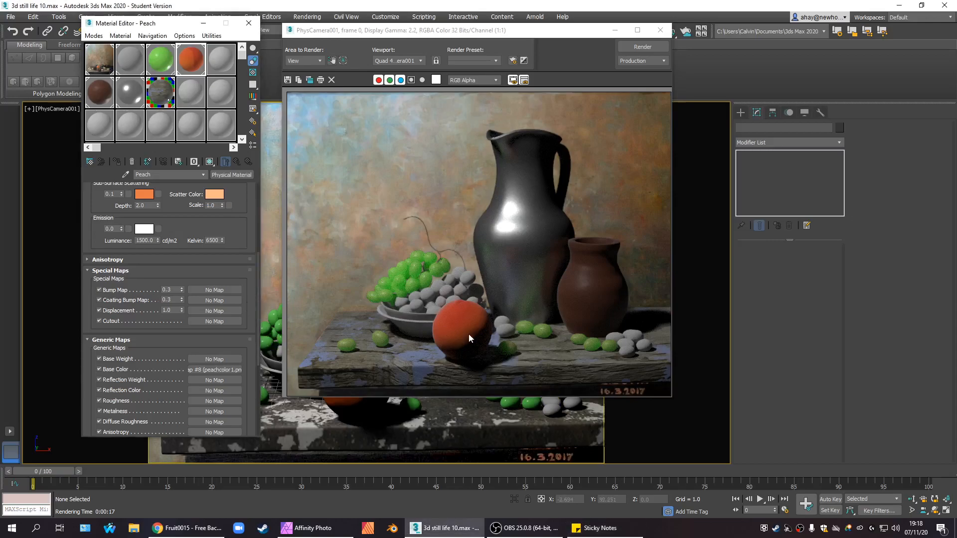